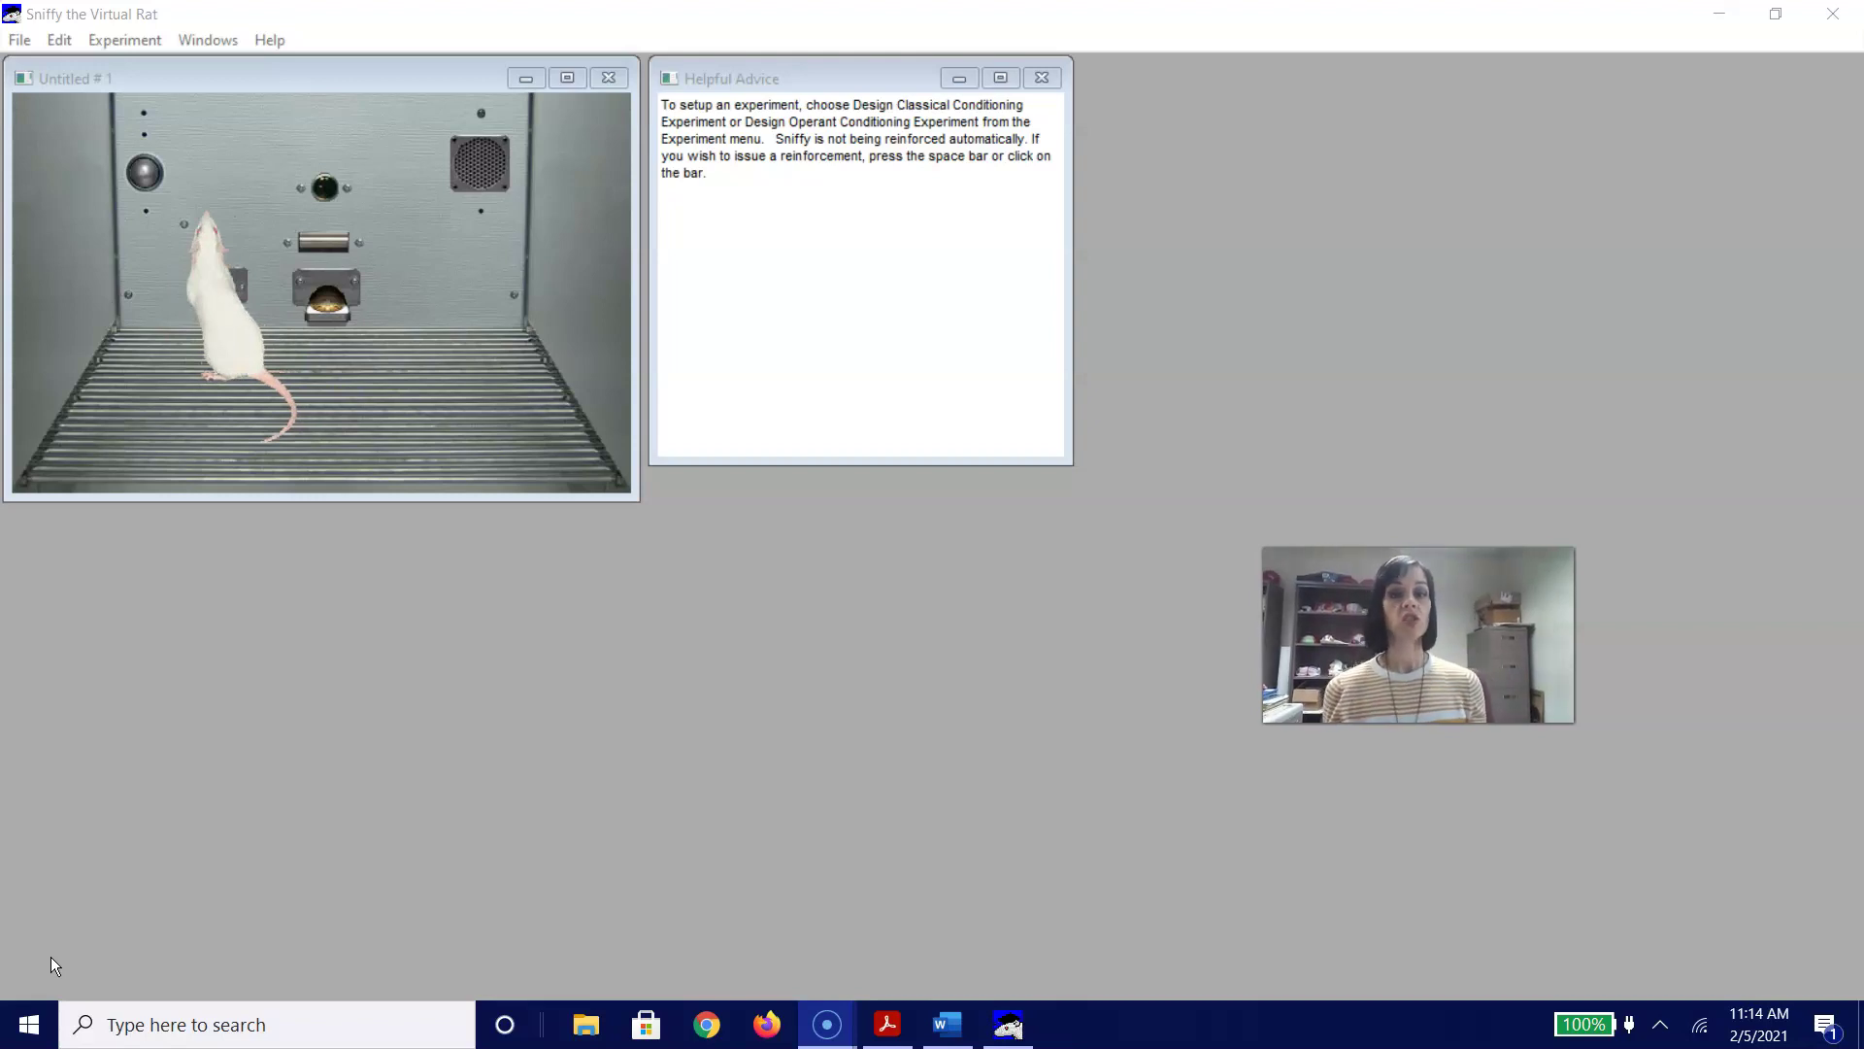
- Save the untitled experiment file in Documents under the name Sniffy Compound Conditioning
key(space)
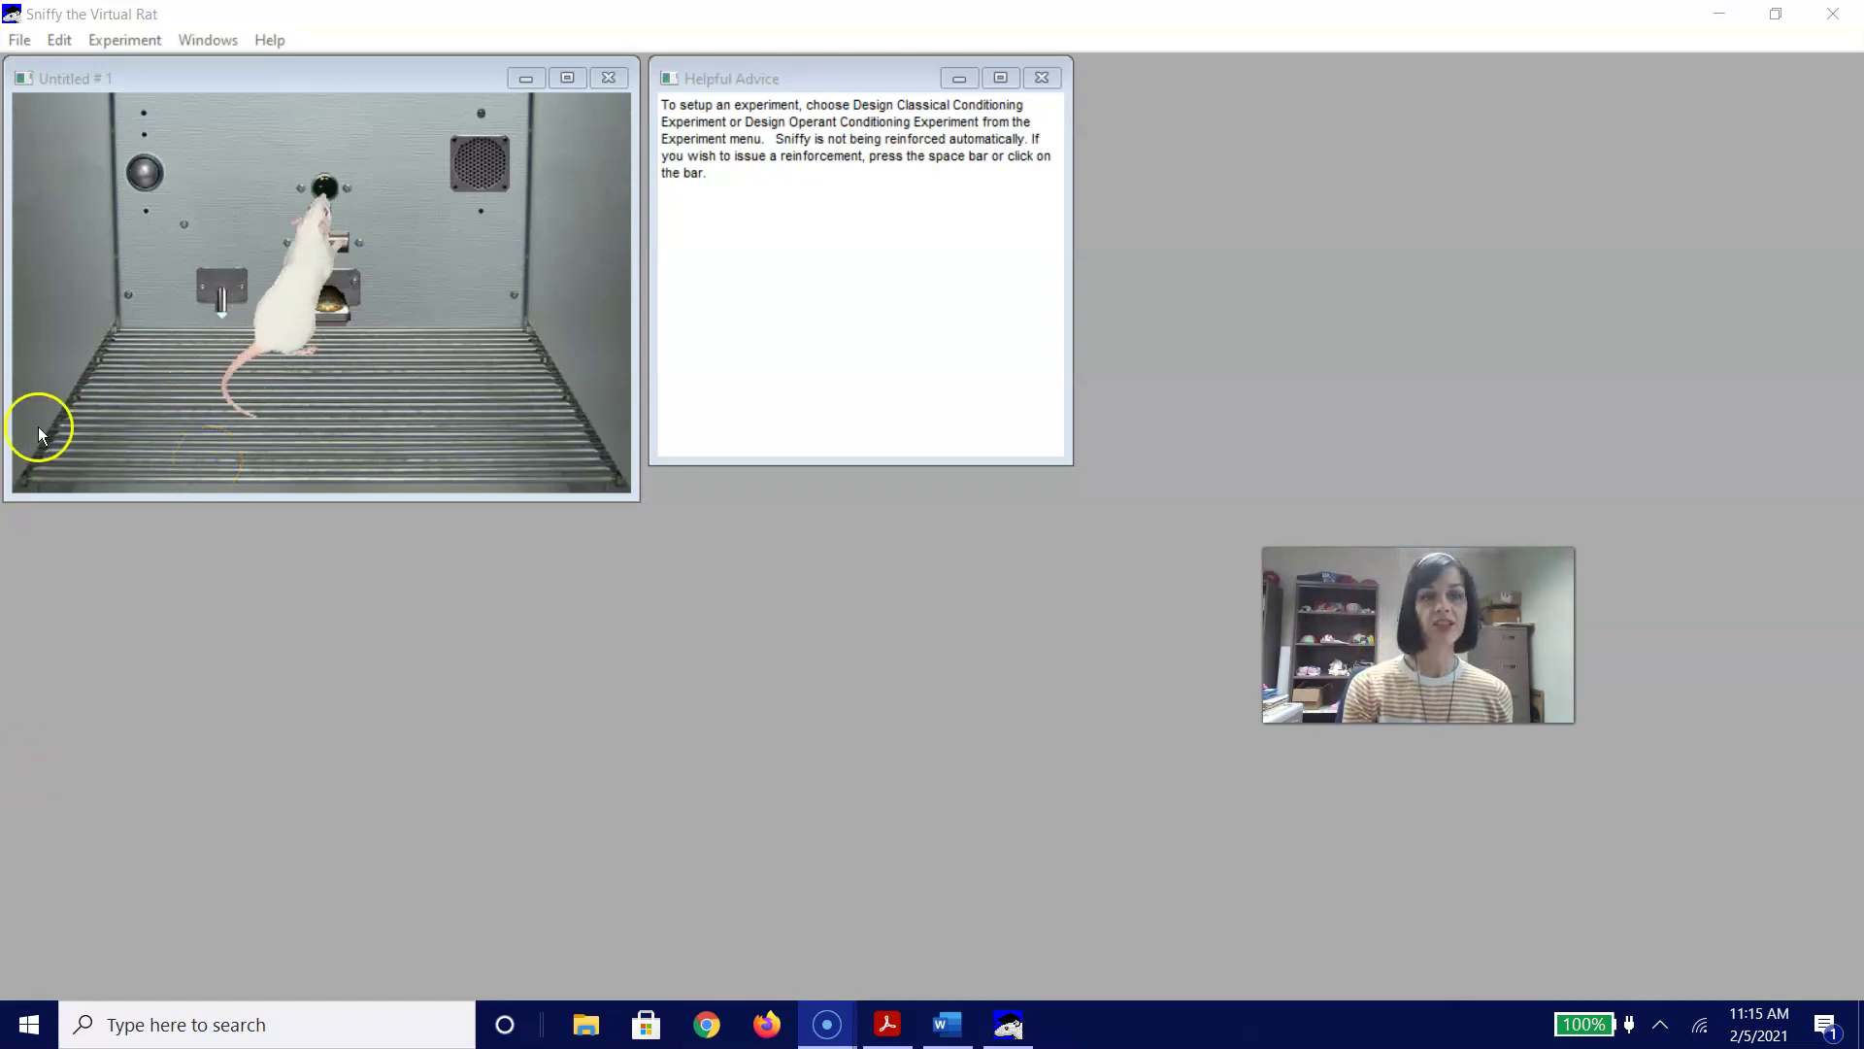
click(185, 307)
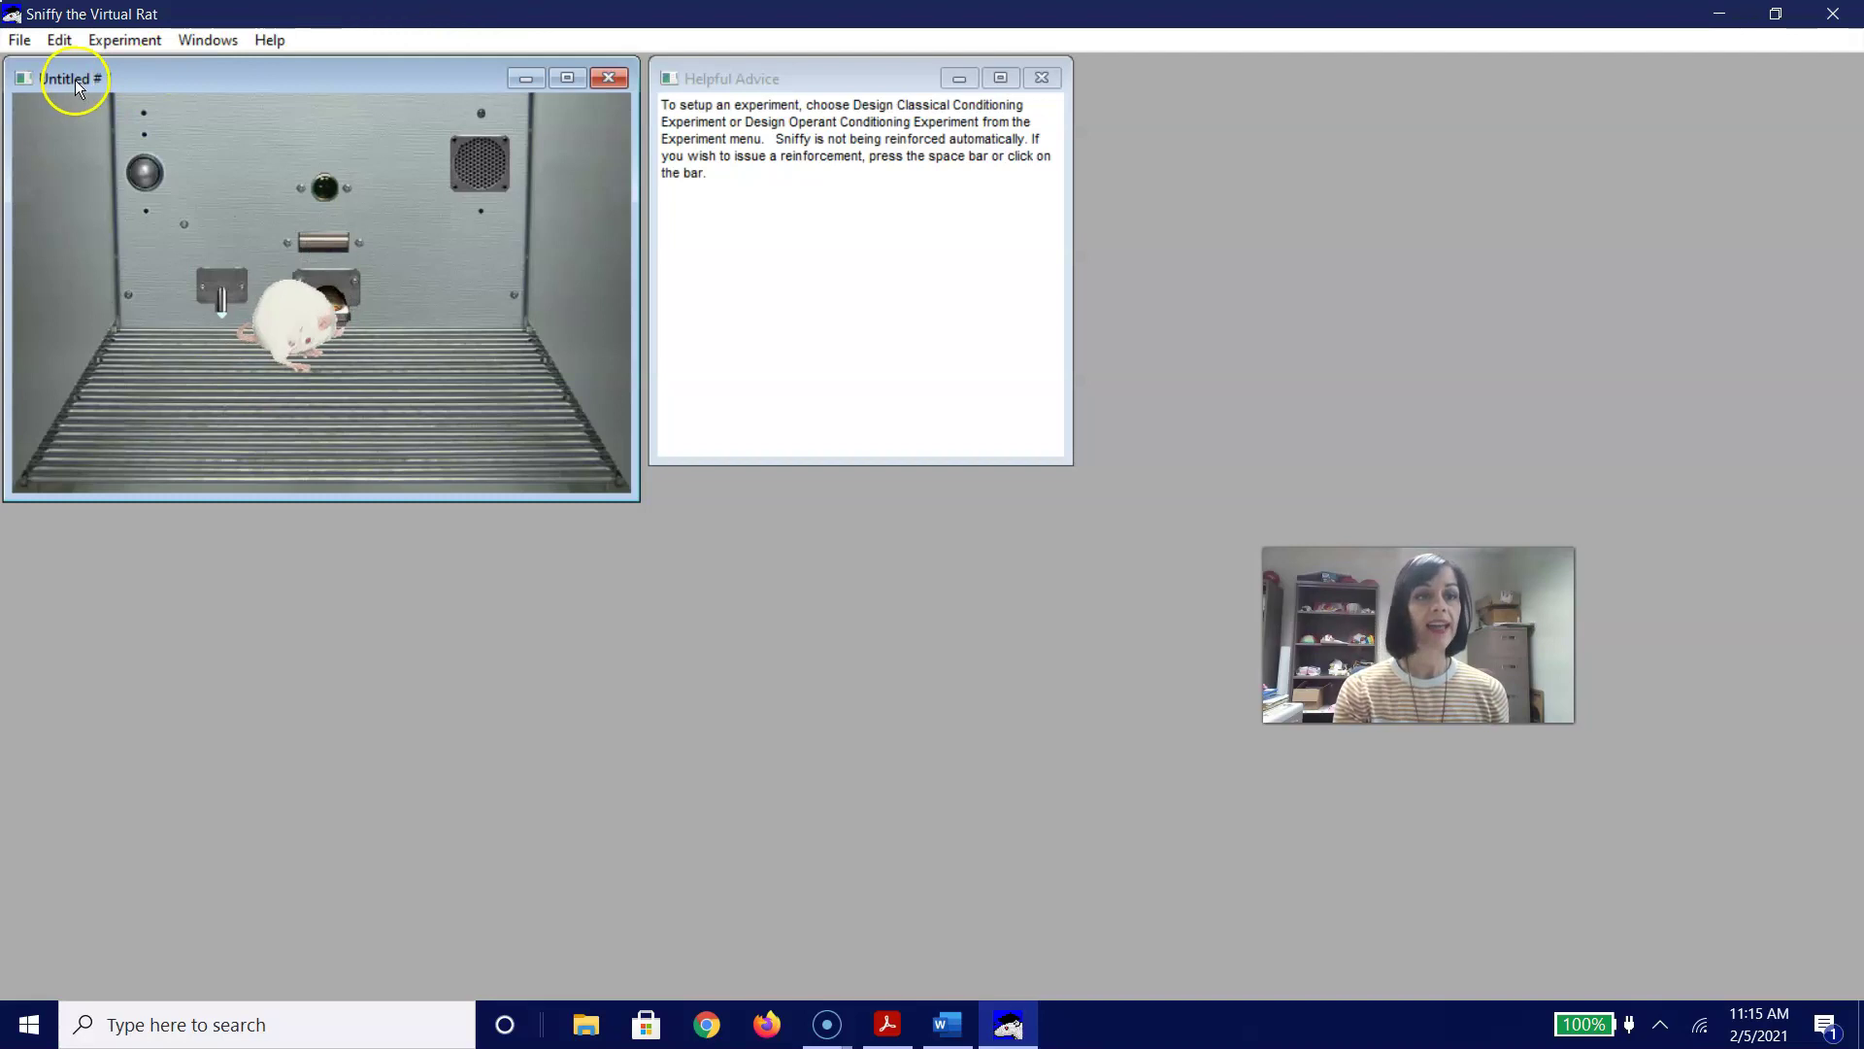
click(20, 39)
click(85, 161)
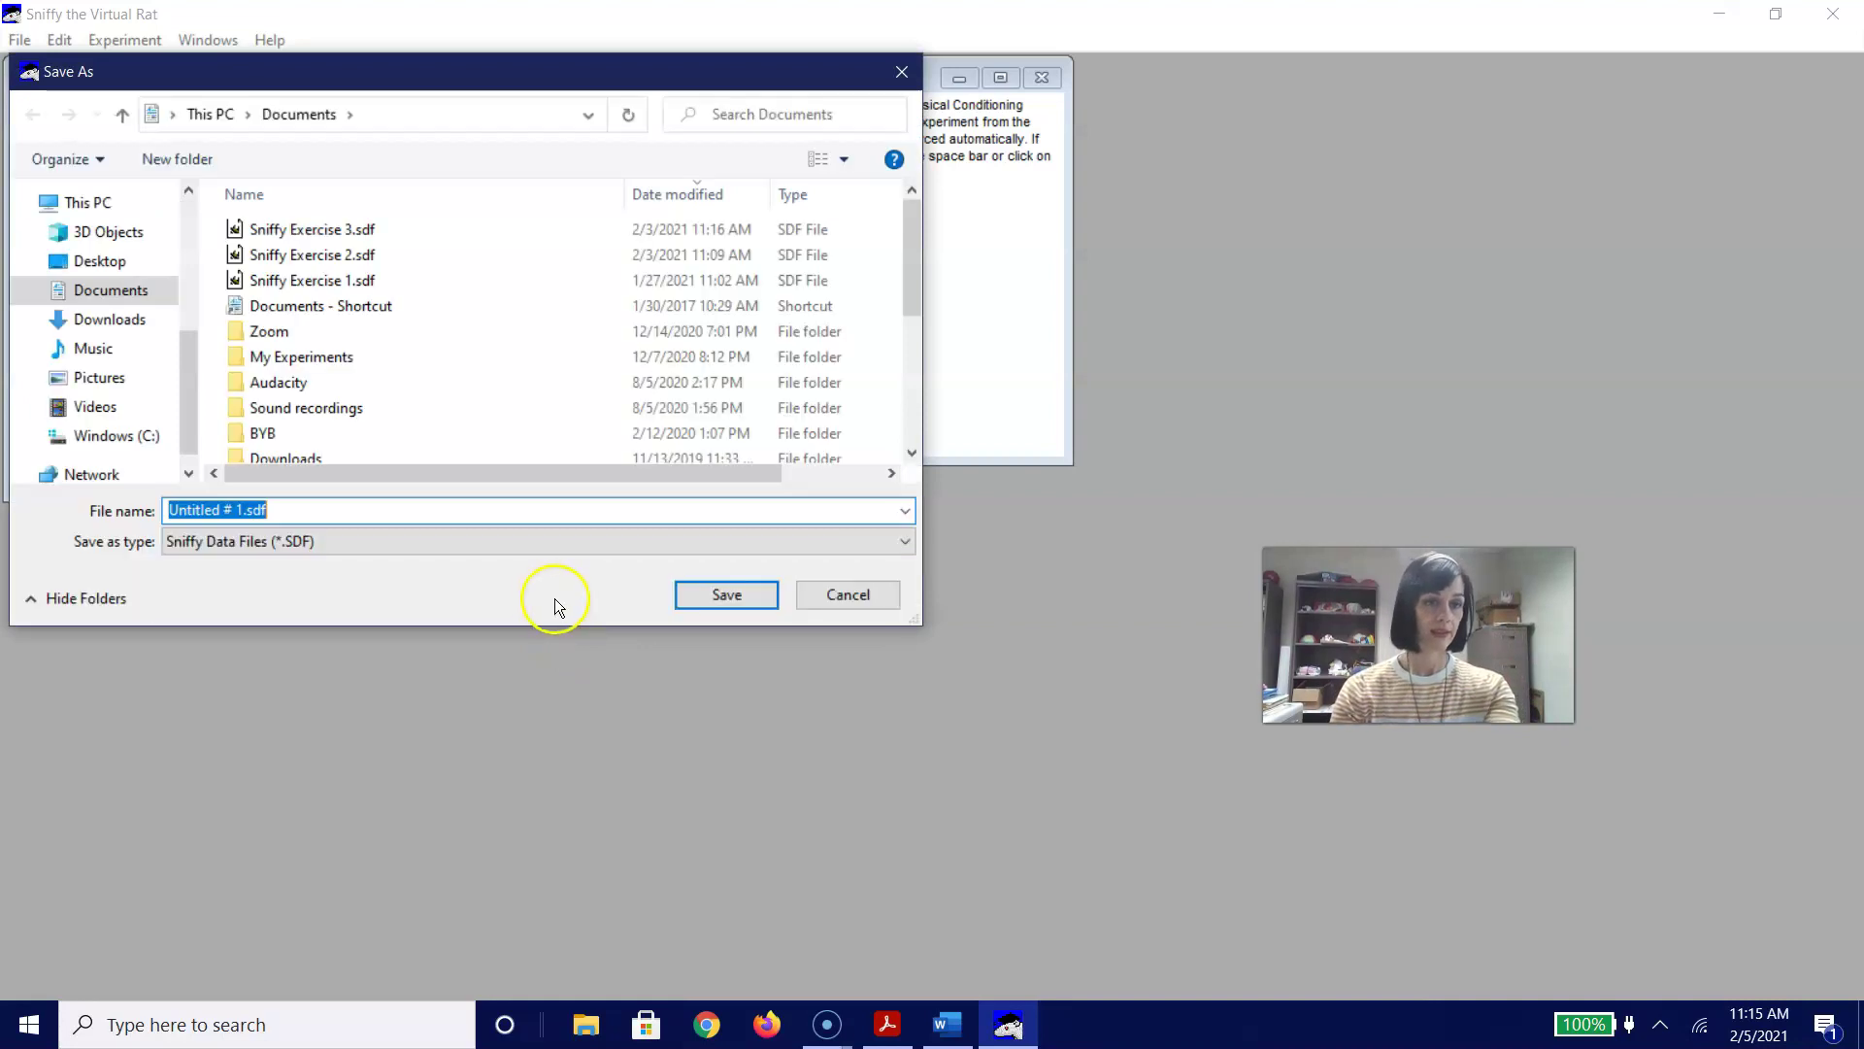
text(Sniffy Compound Conditioning)
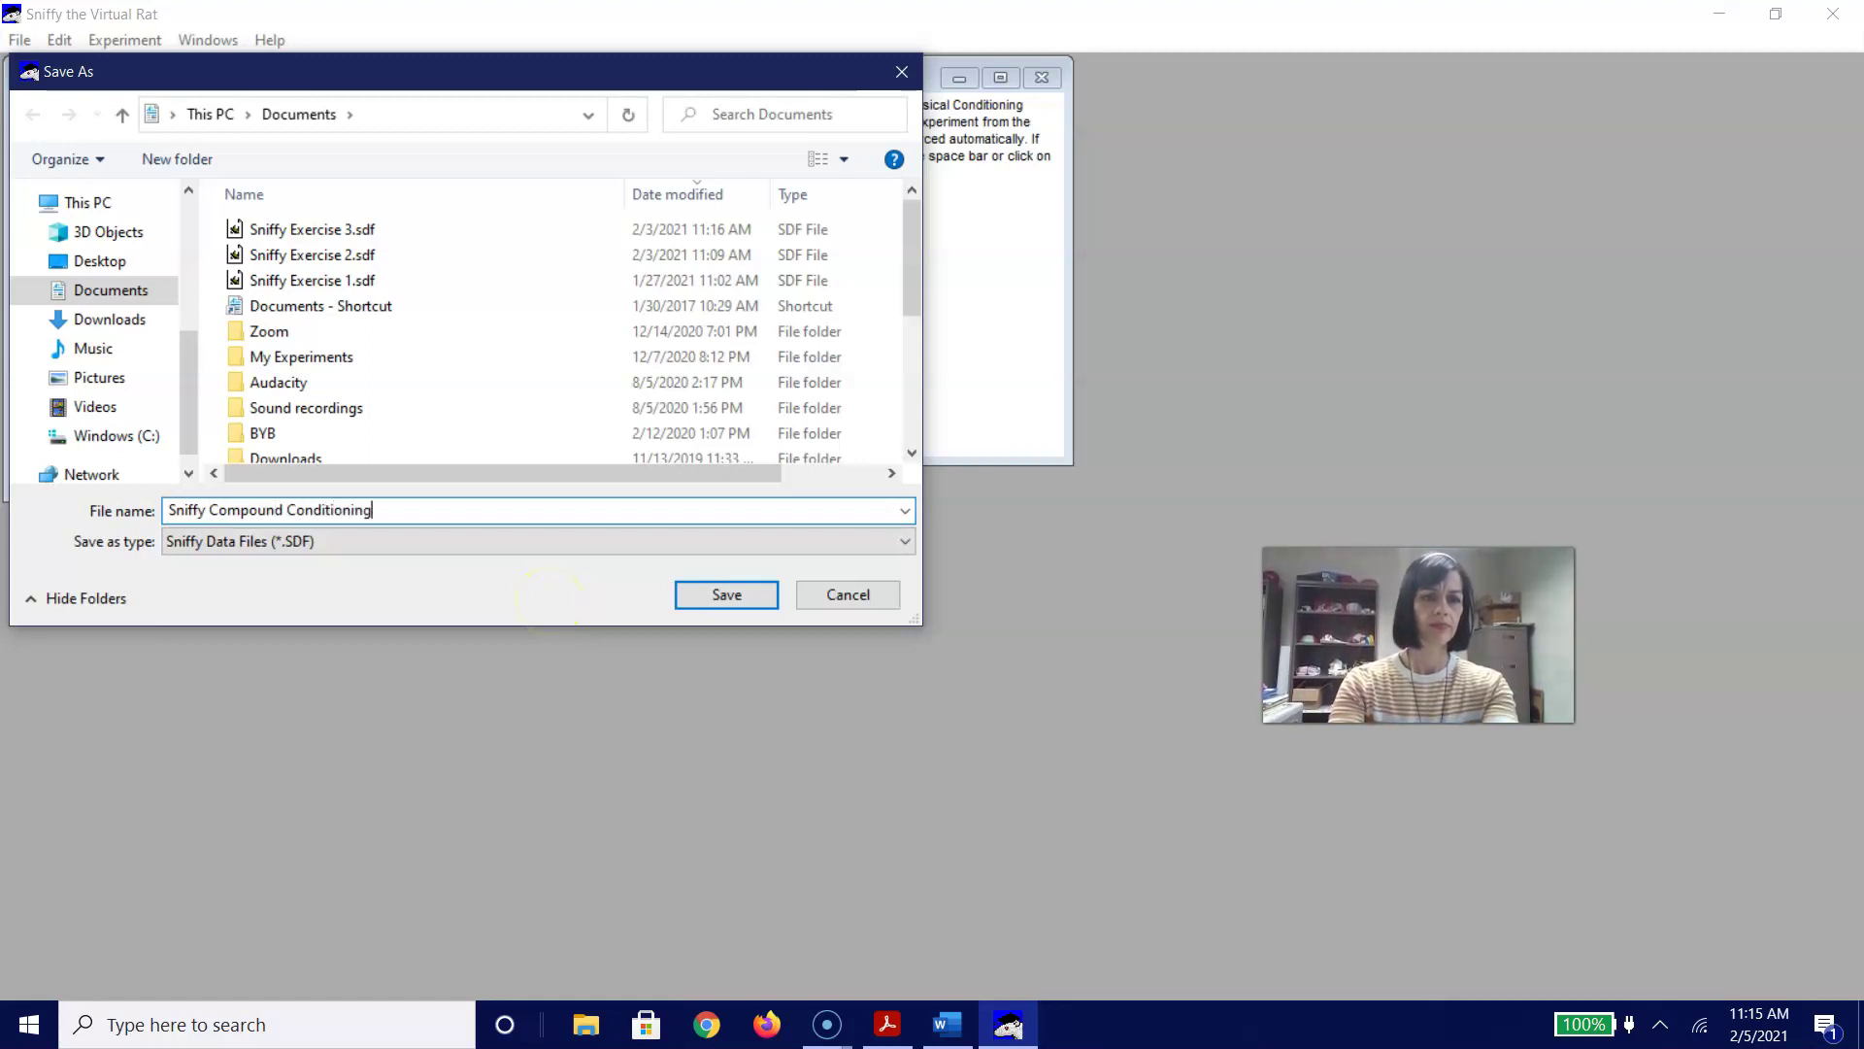
key(Return)
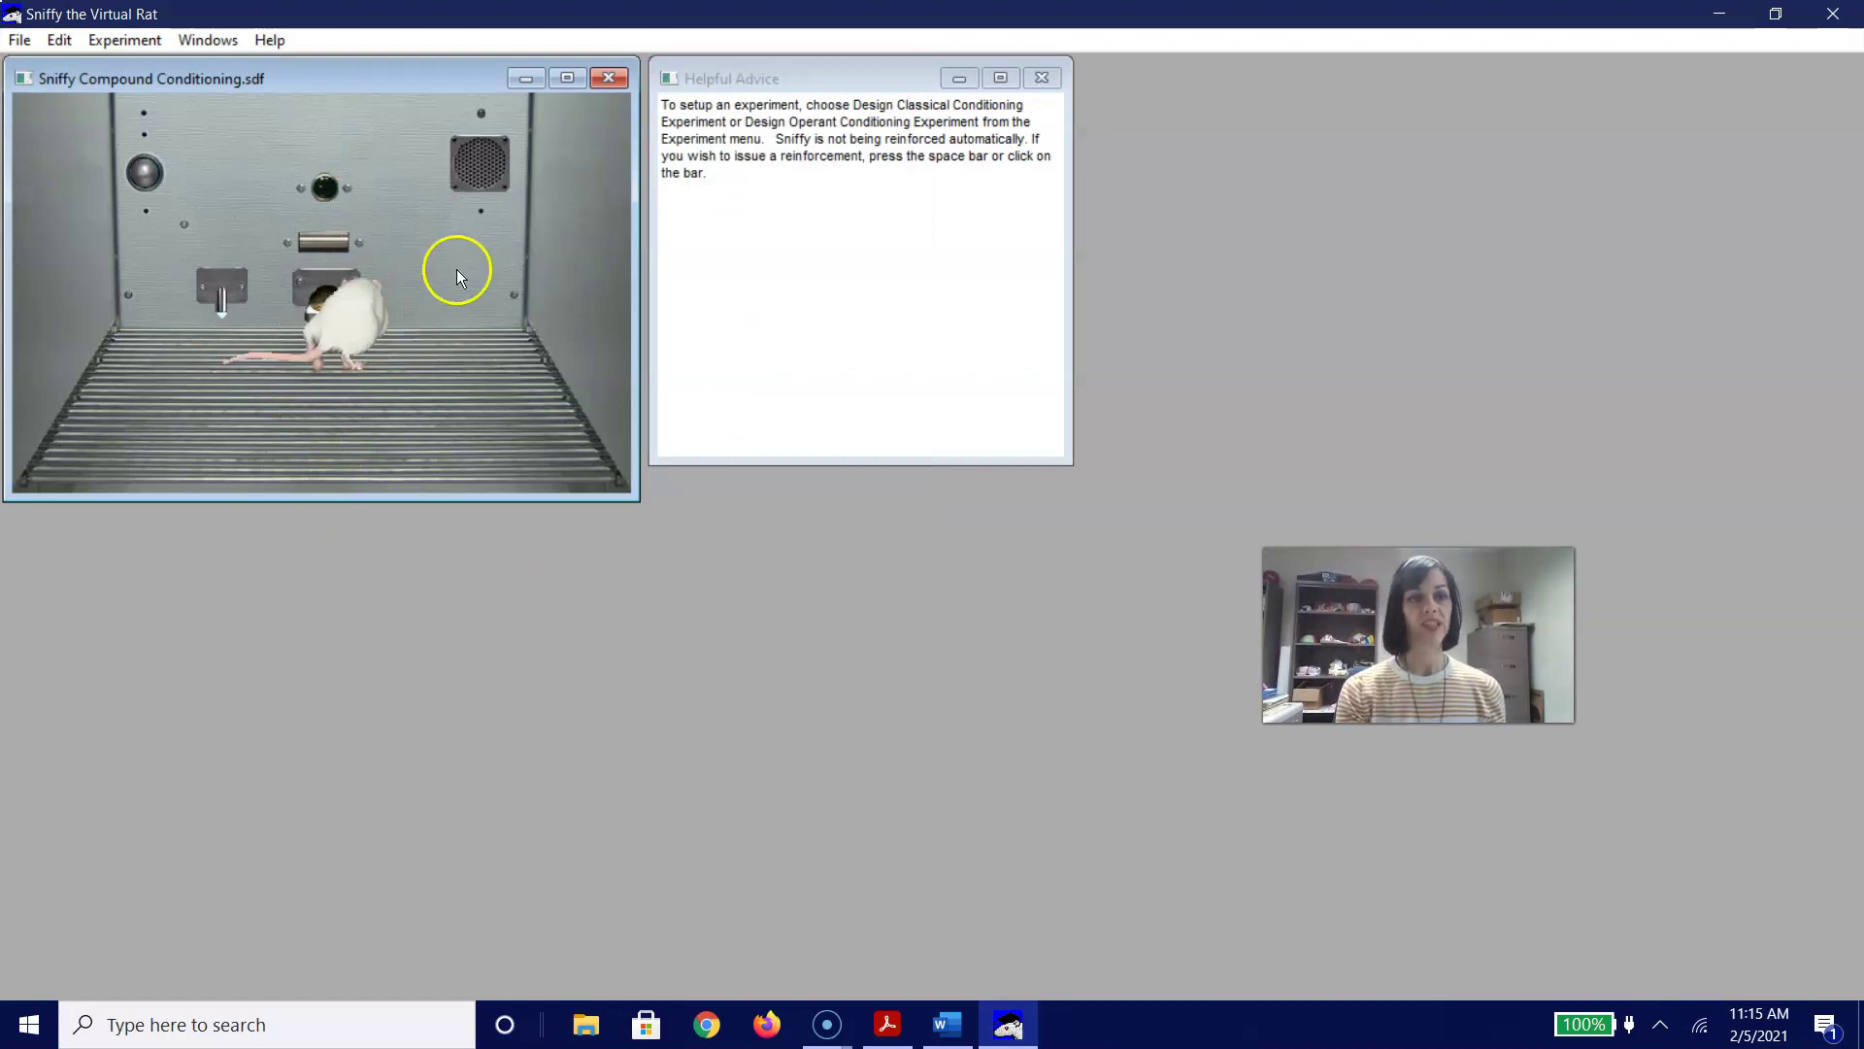
- Design a classical conditioning experiment whose first stage presents the trial type 10 times, with light added to the tone as first stimulus
click(124, 40)
click(166, 74)
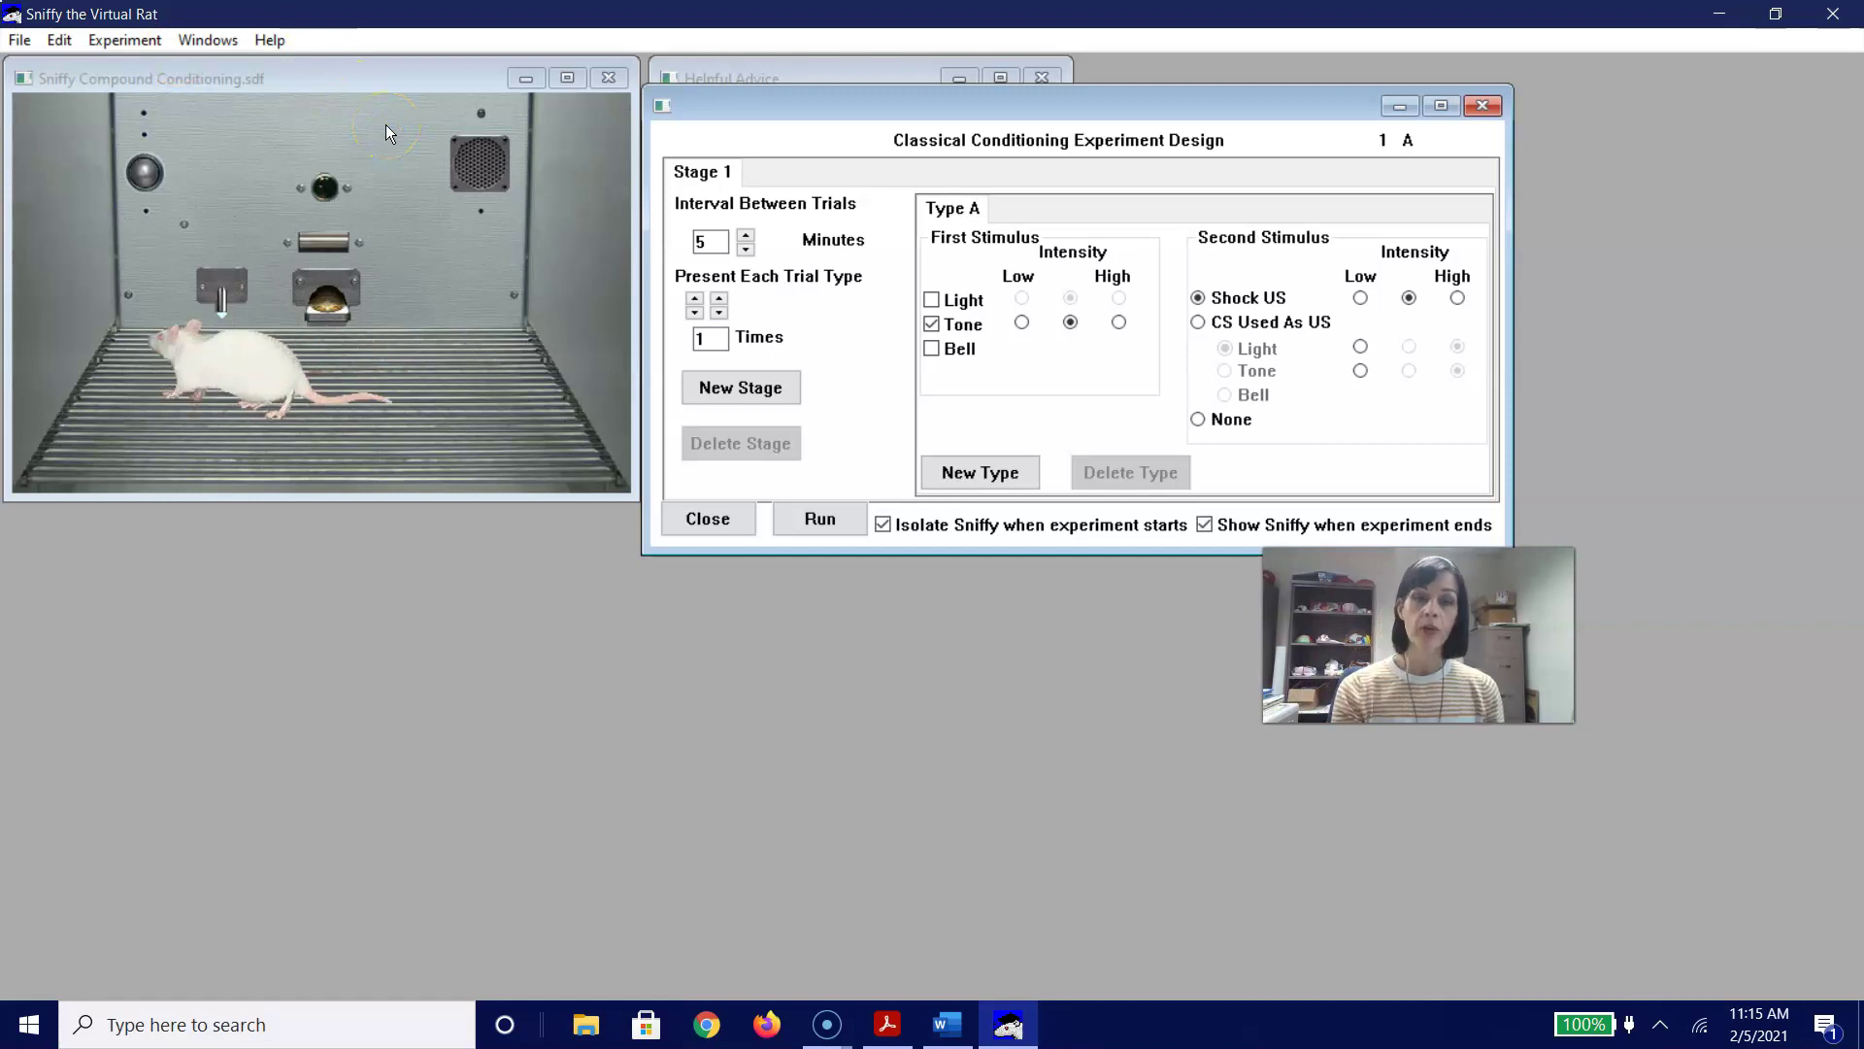
click(708, 339)
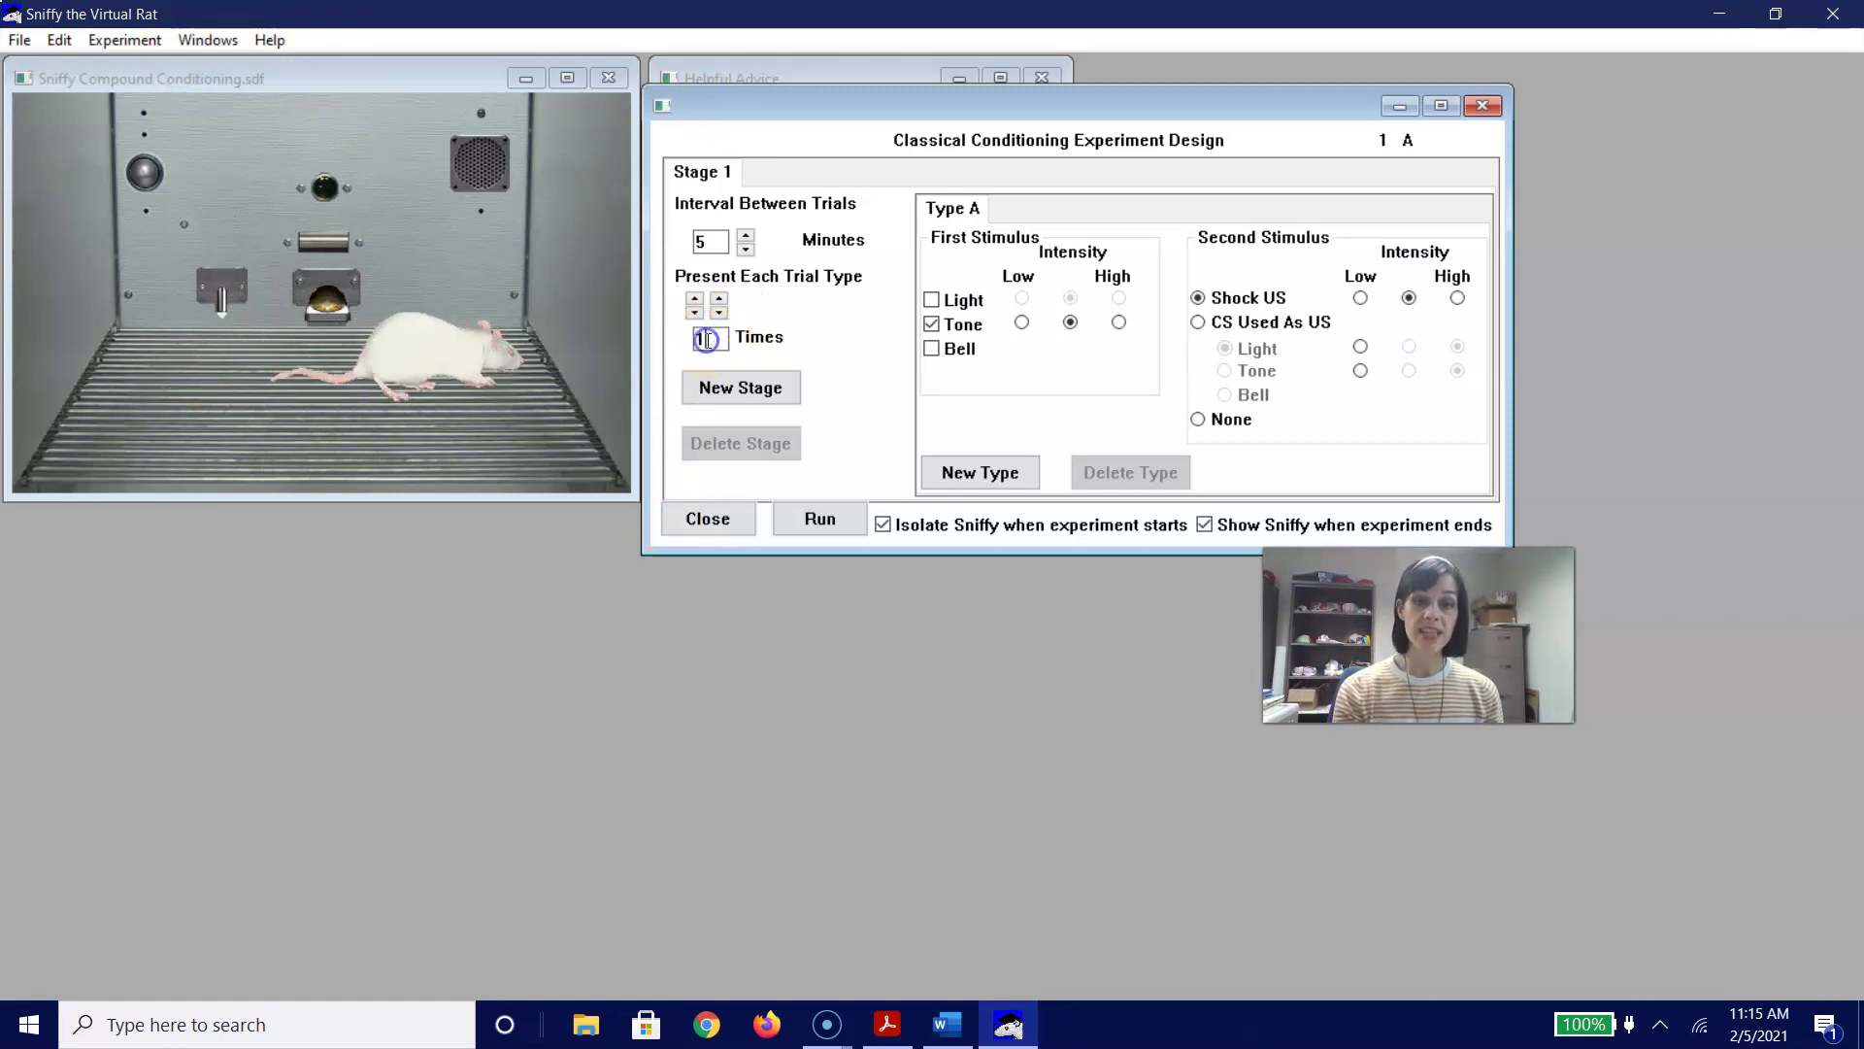
text(0)
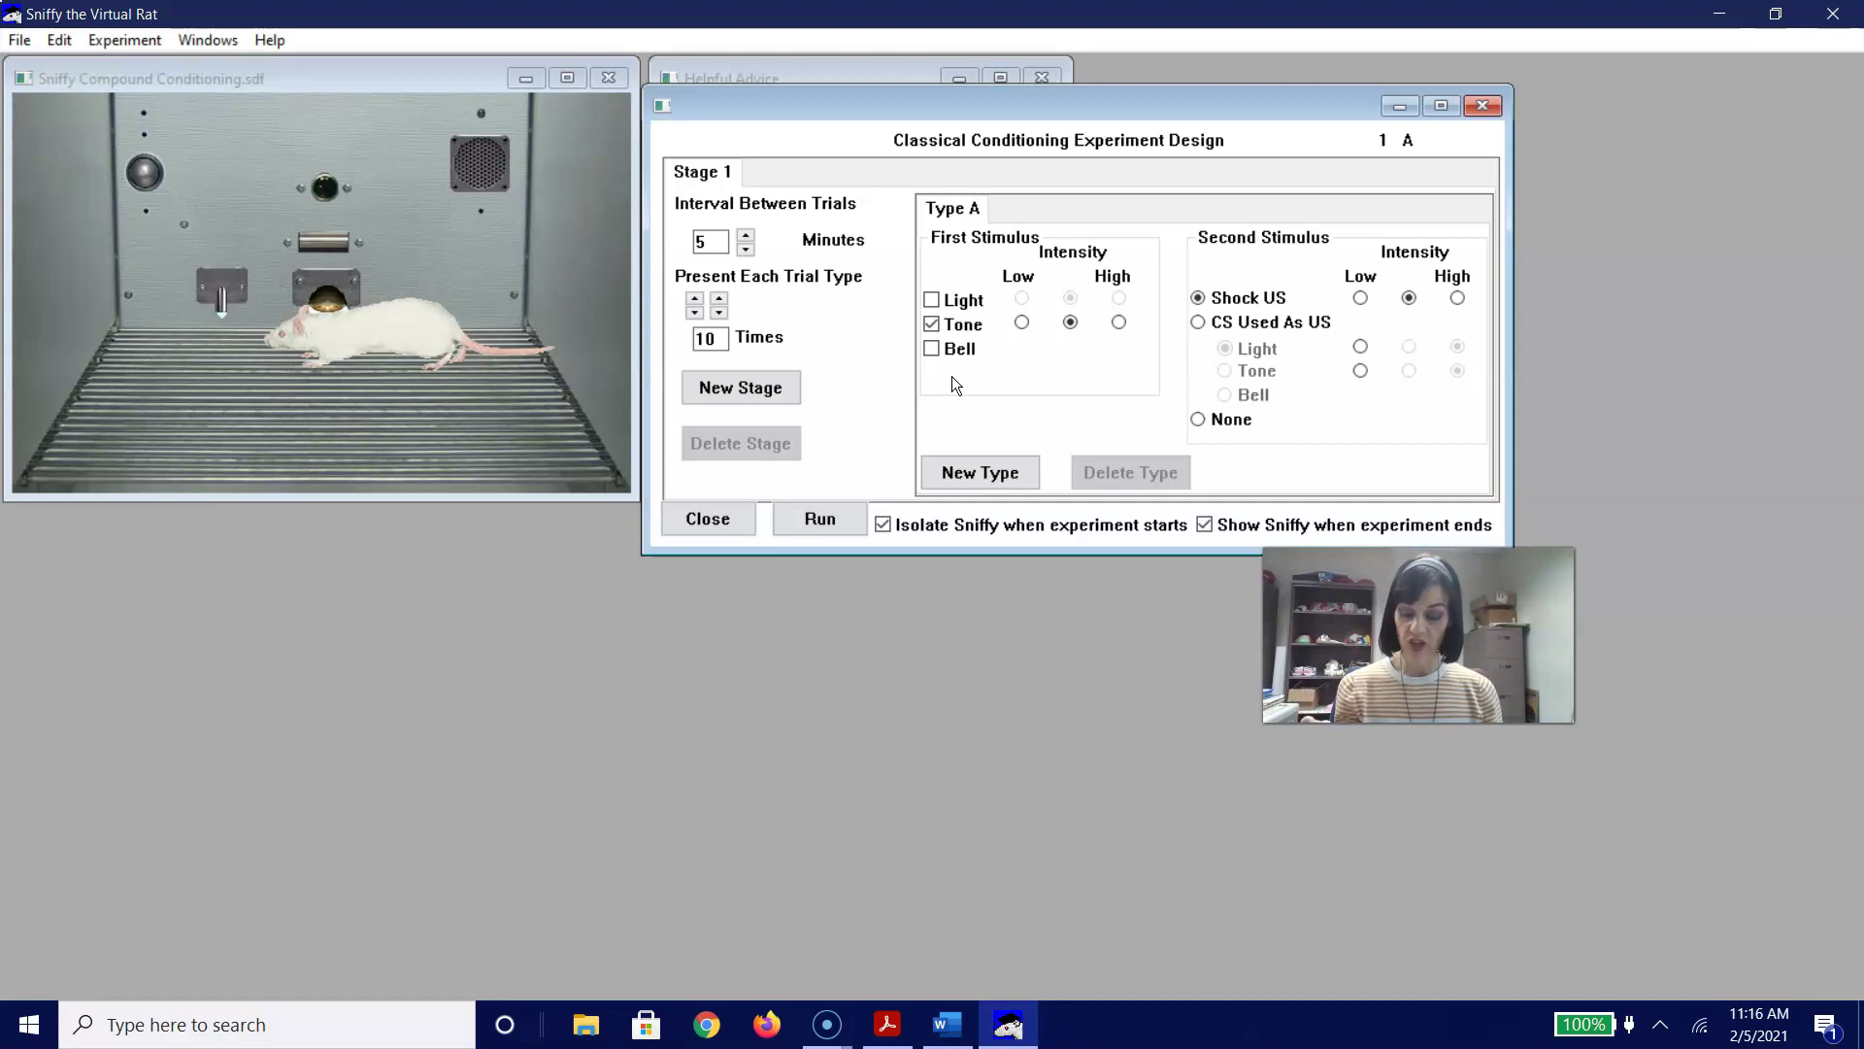
click(934, 301)
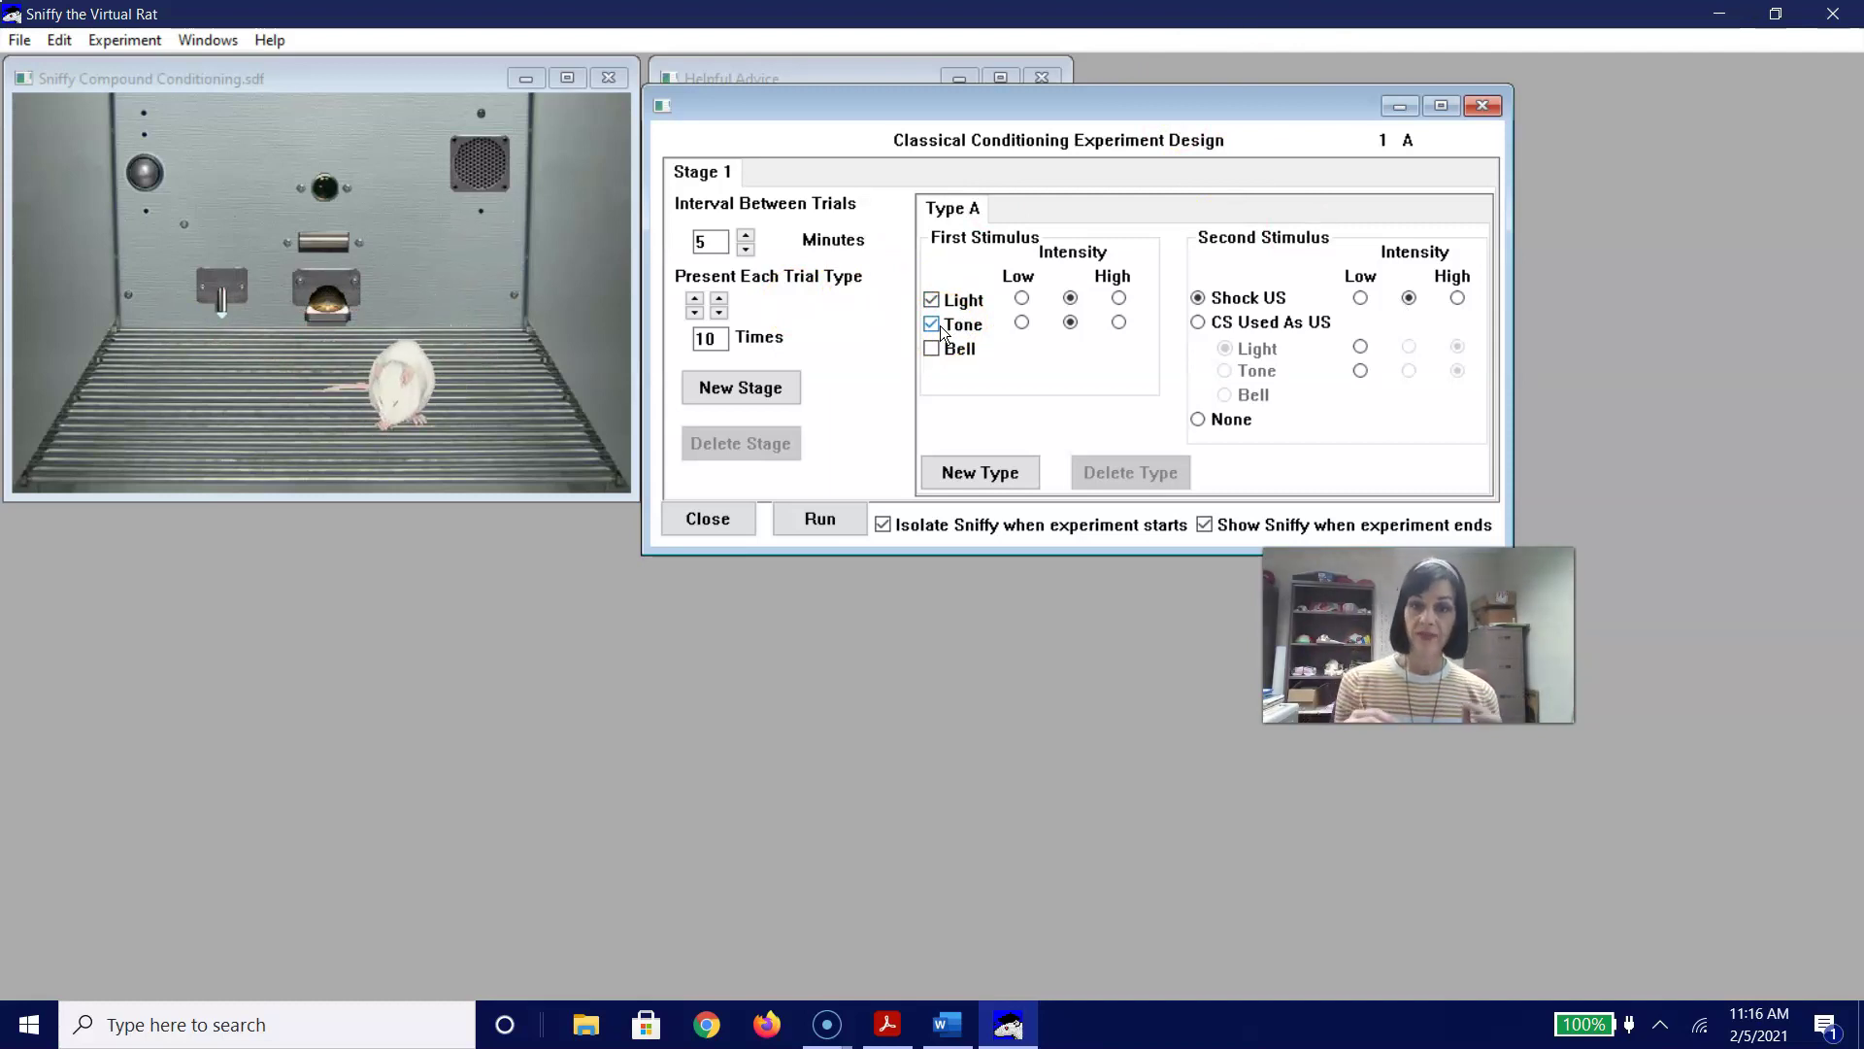
- Add a second stage whose Type A trial presents the light alone, without the tone, and set its second stimulus to None
click(724, 389)
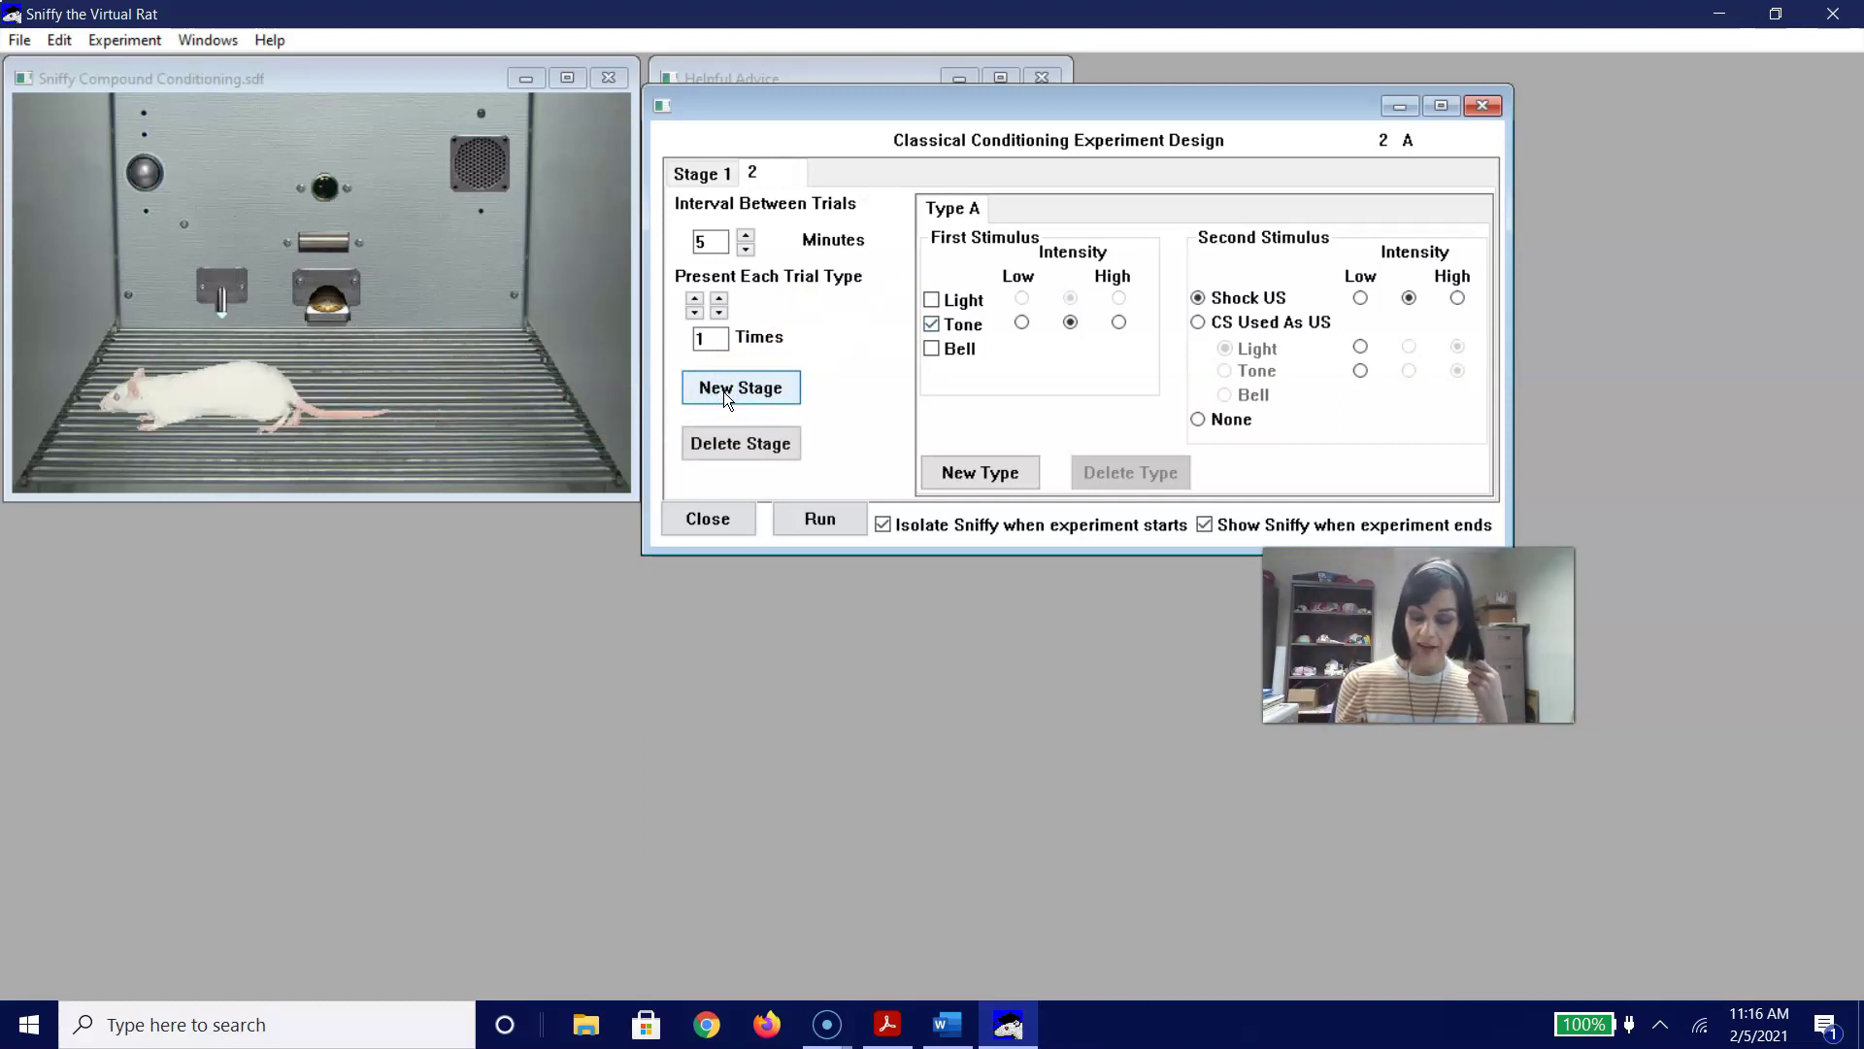
click(773, 222)
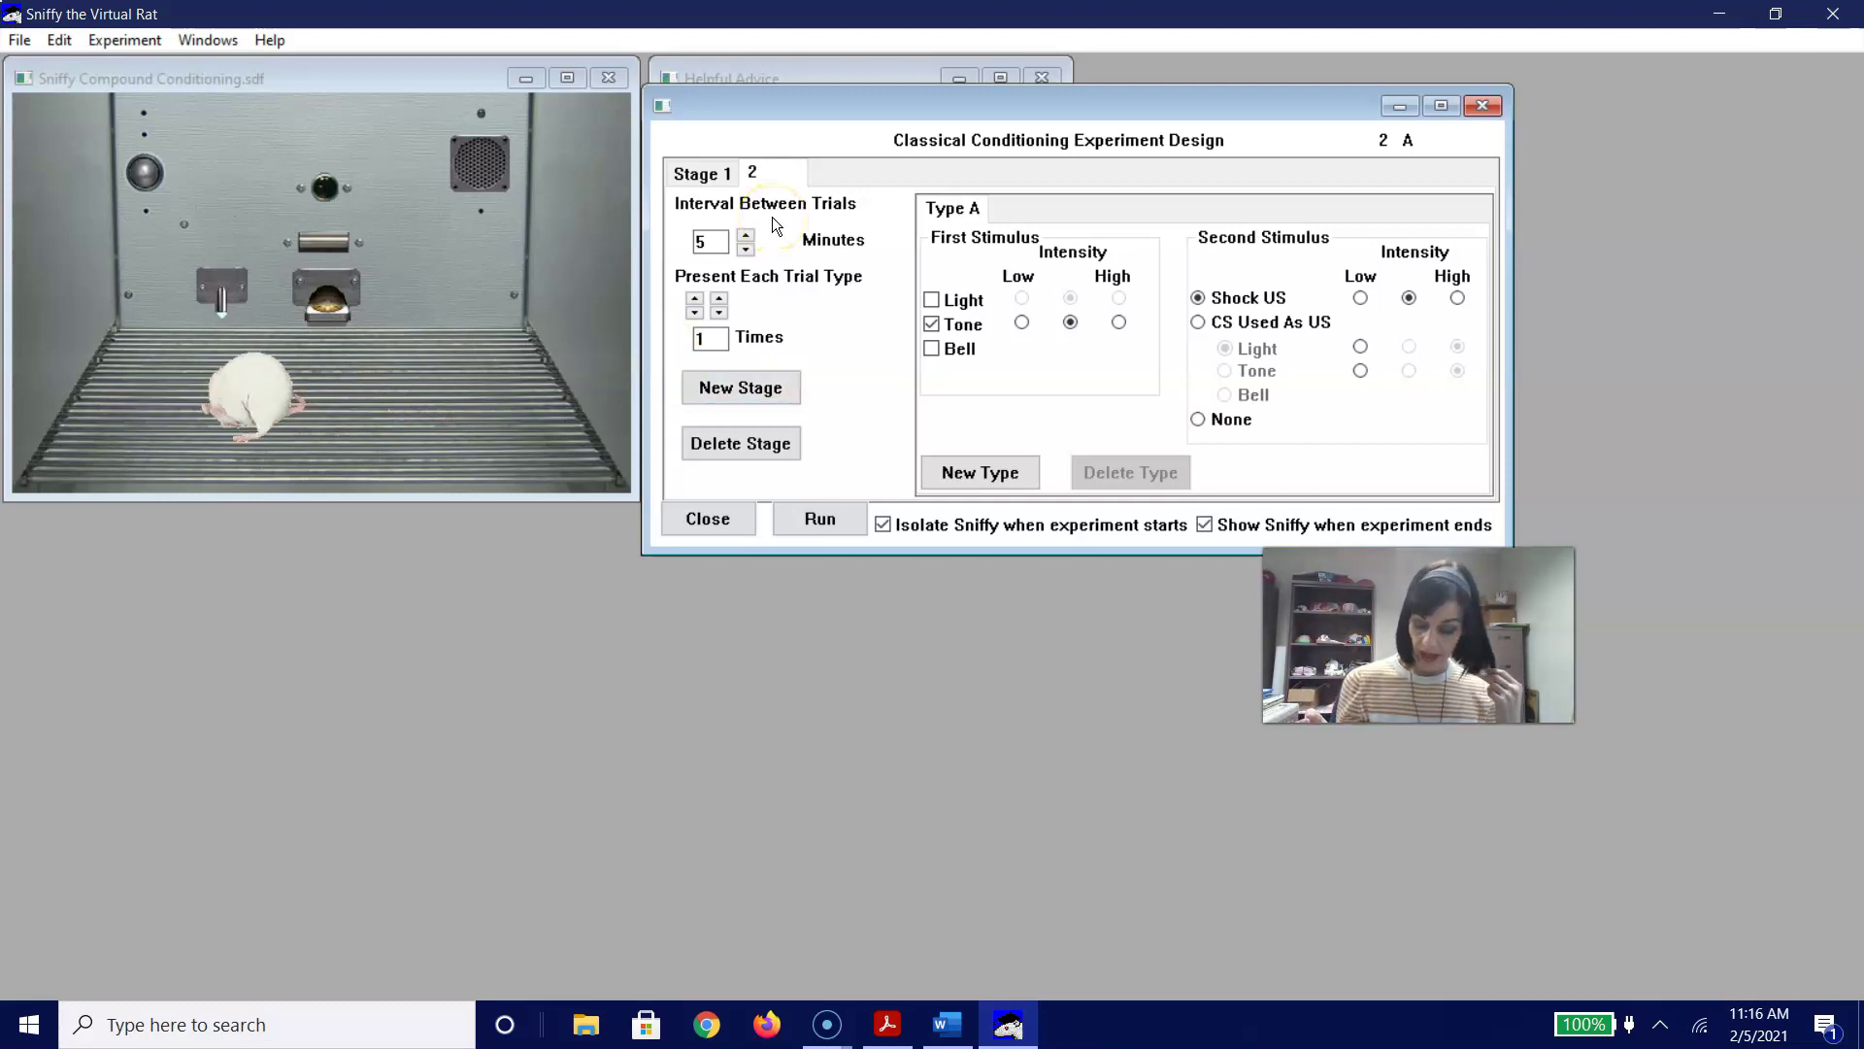
click(754, 185)
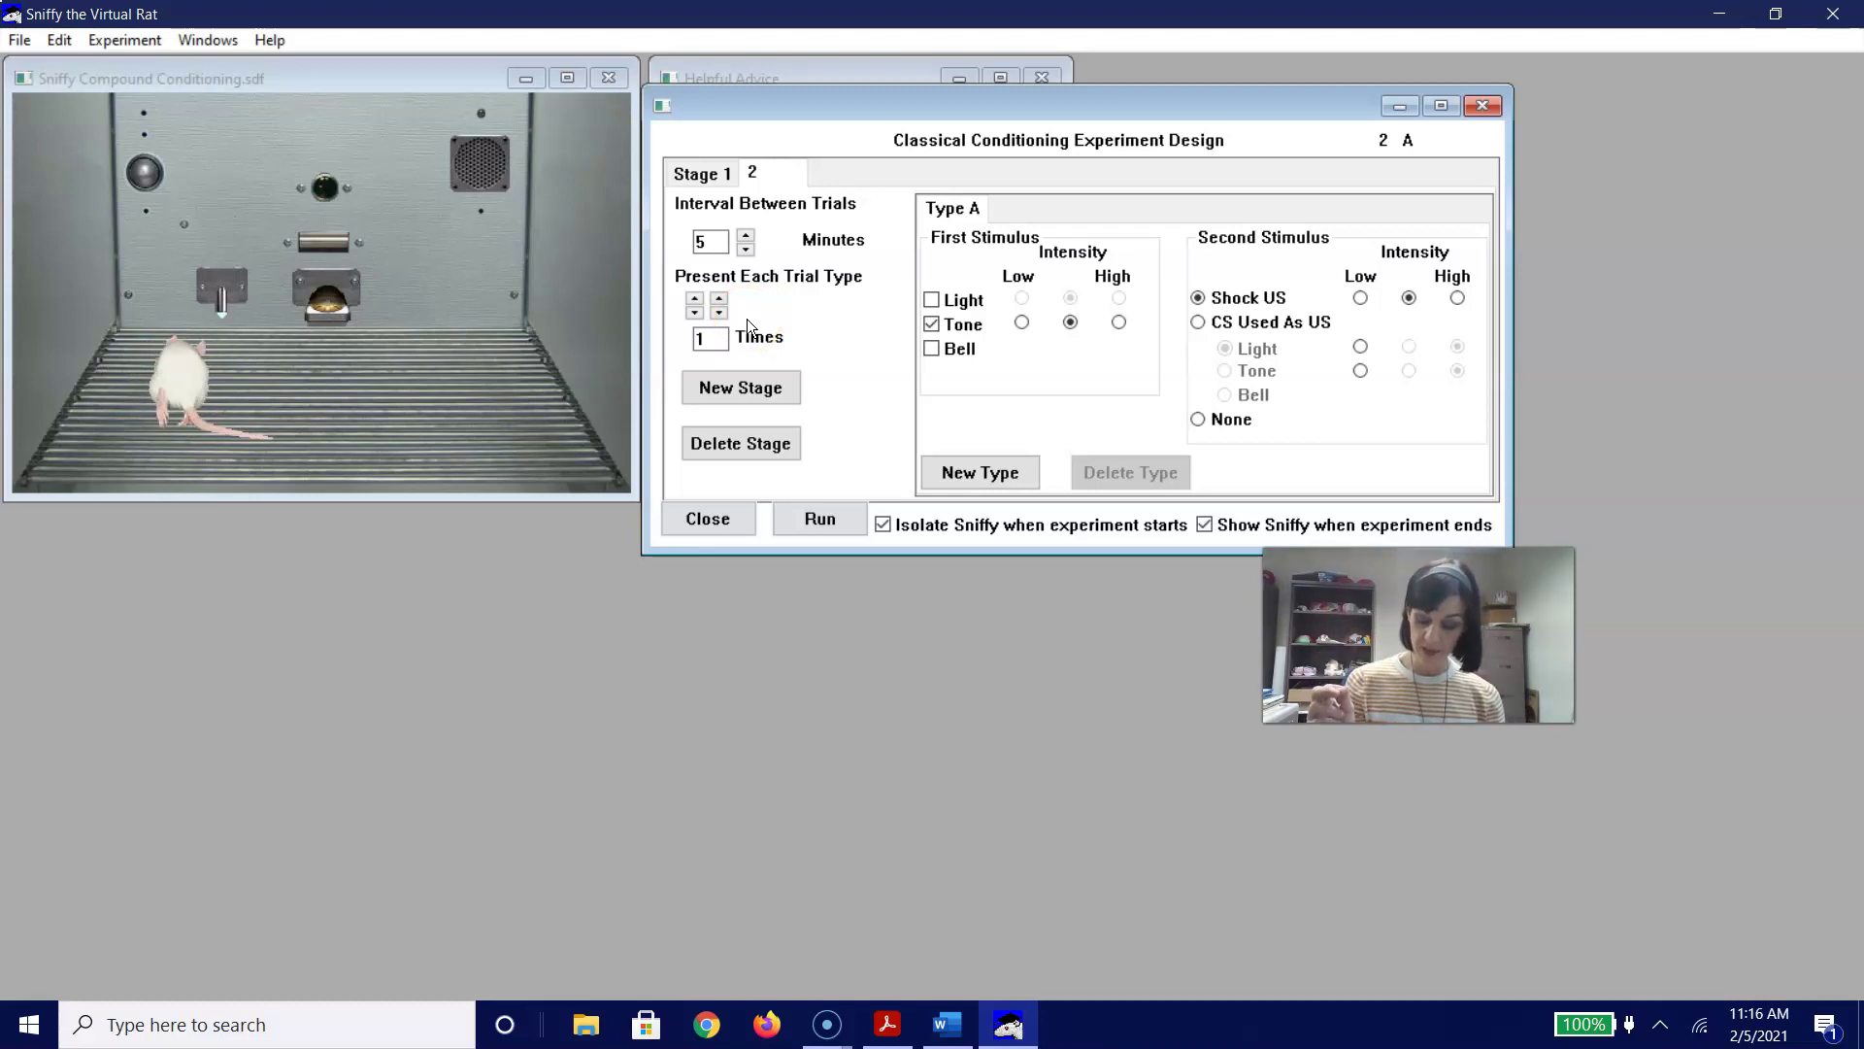
click(959, 313)
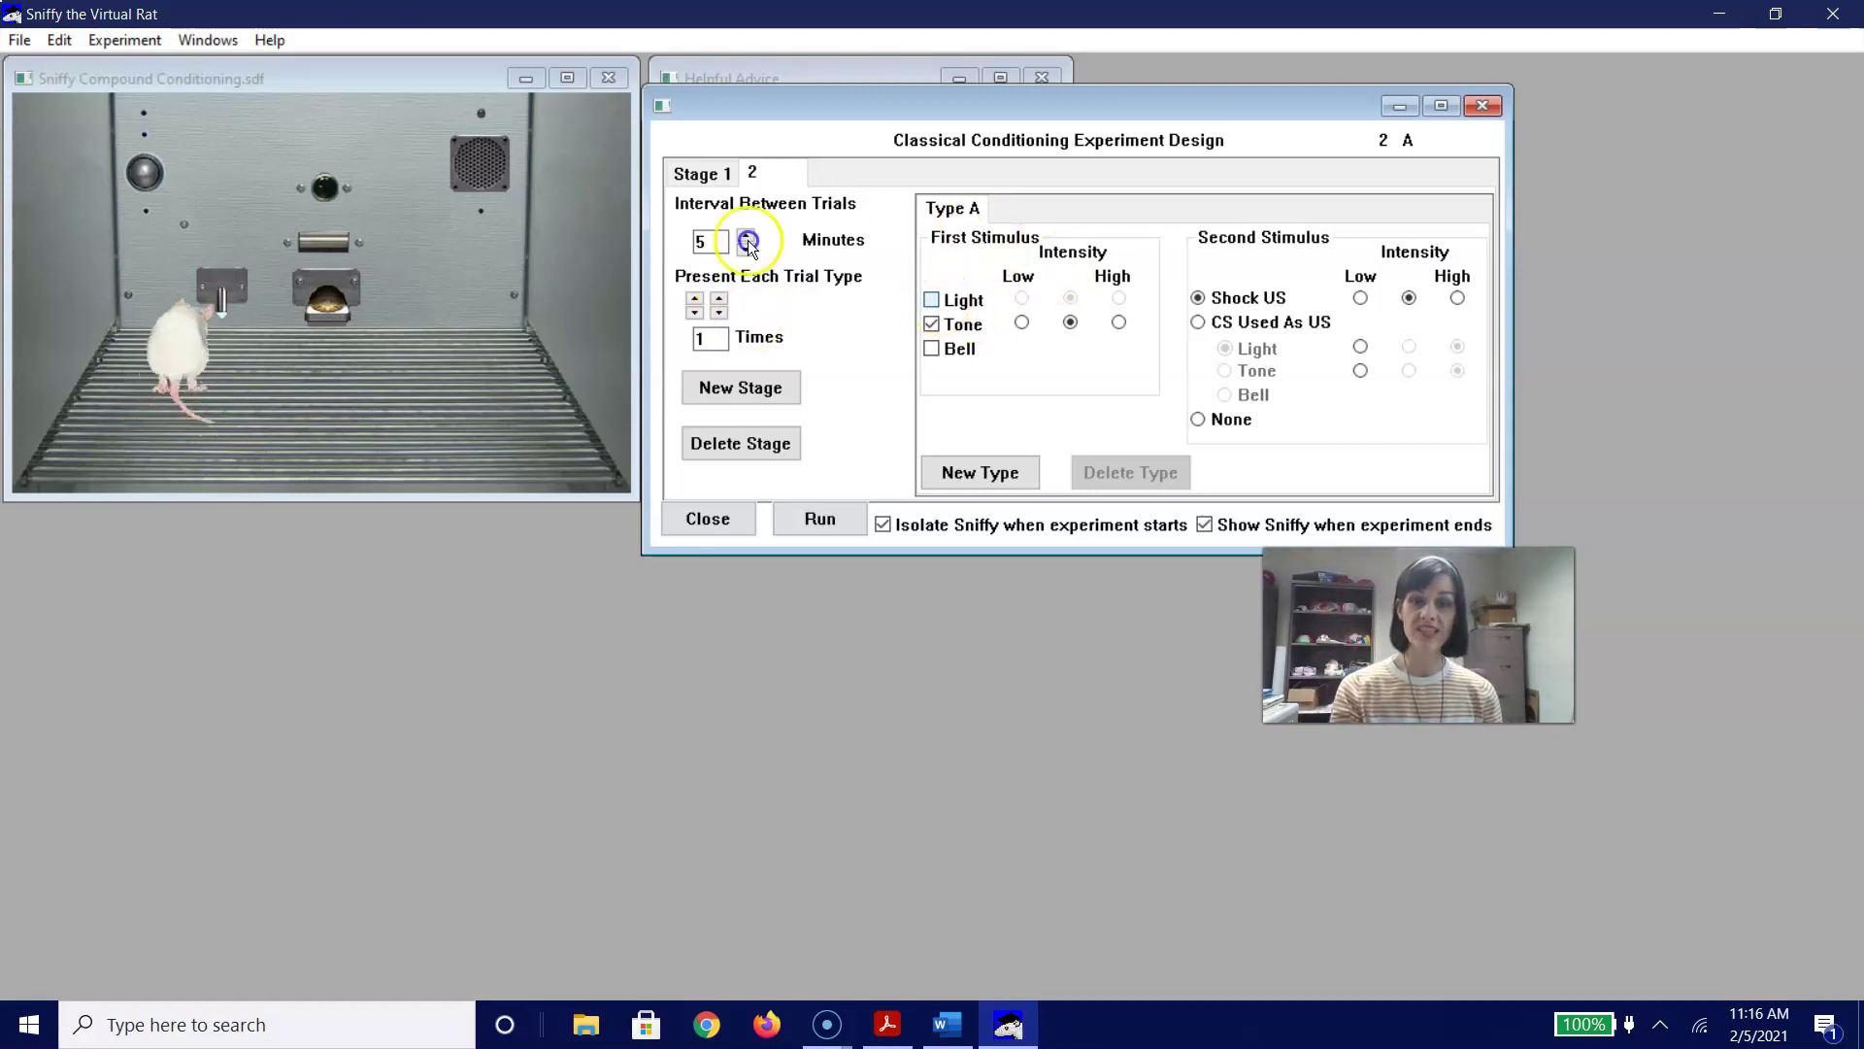
click(930, 299)
click(932, 324)
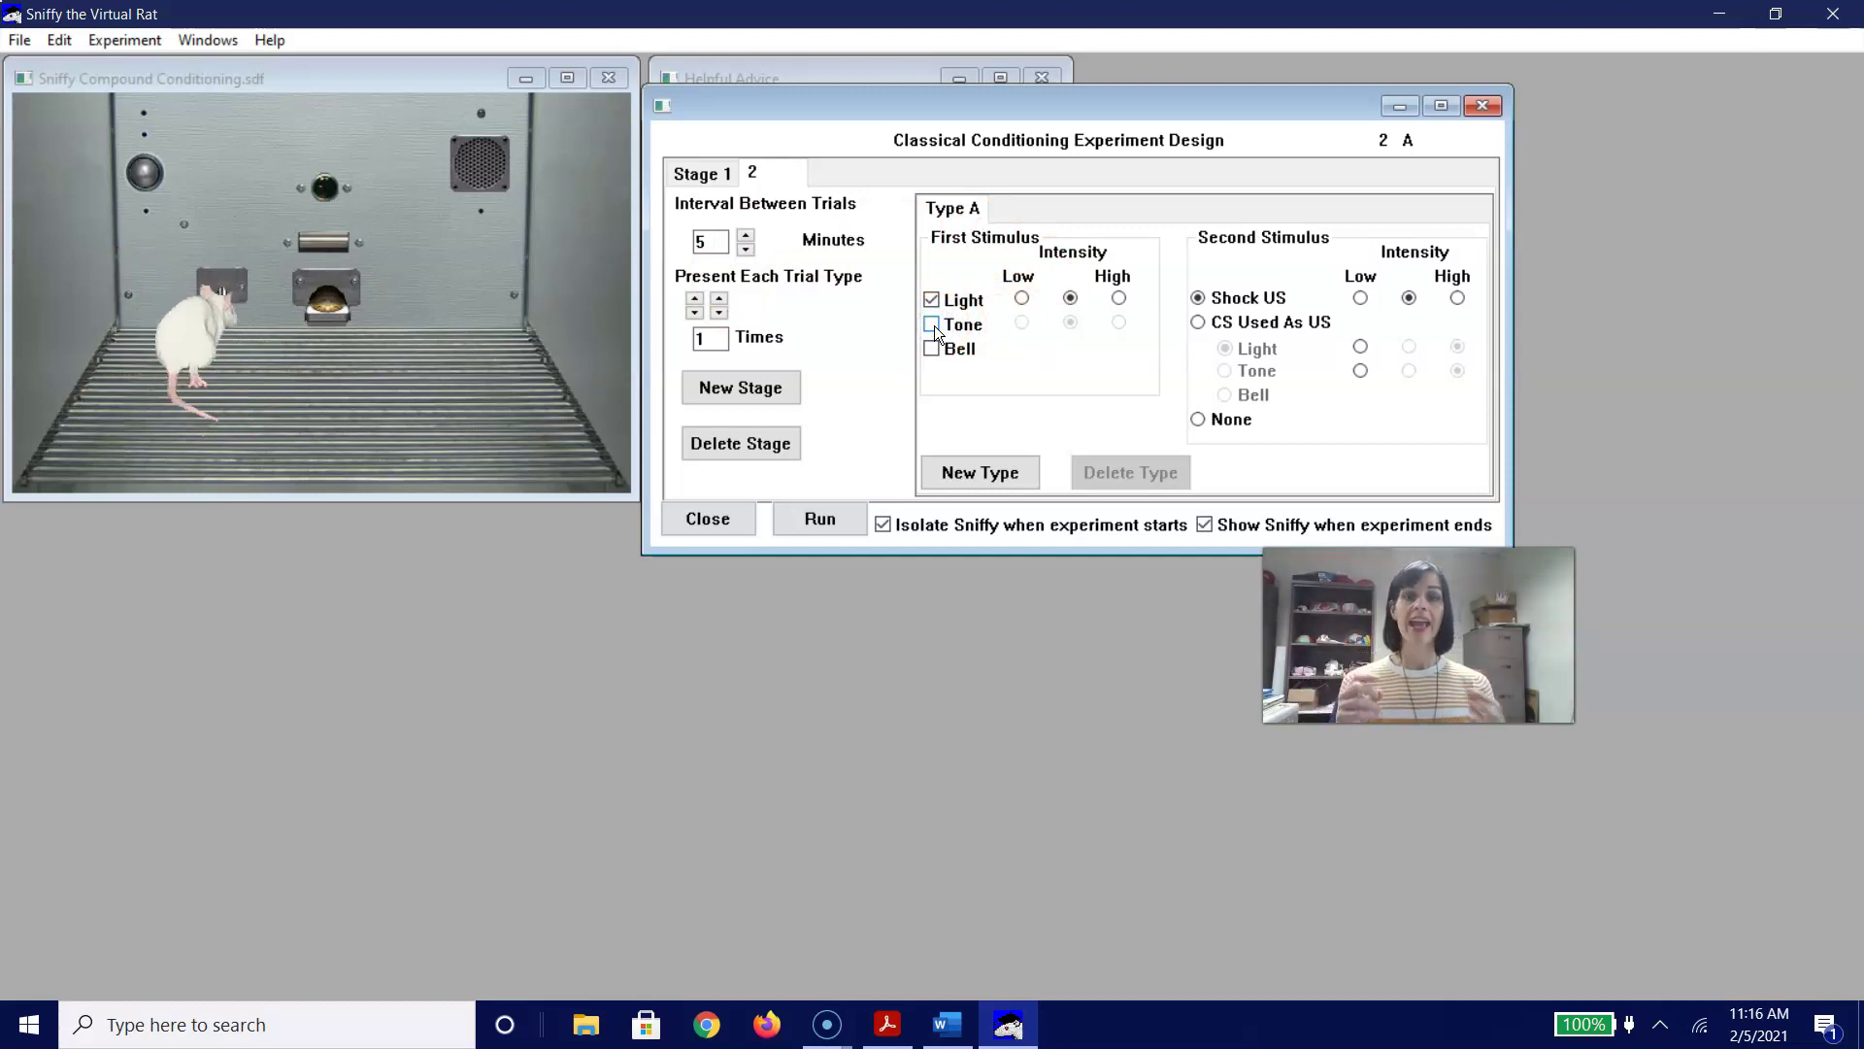
click(1146, 340)
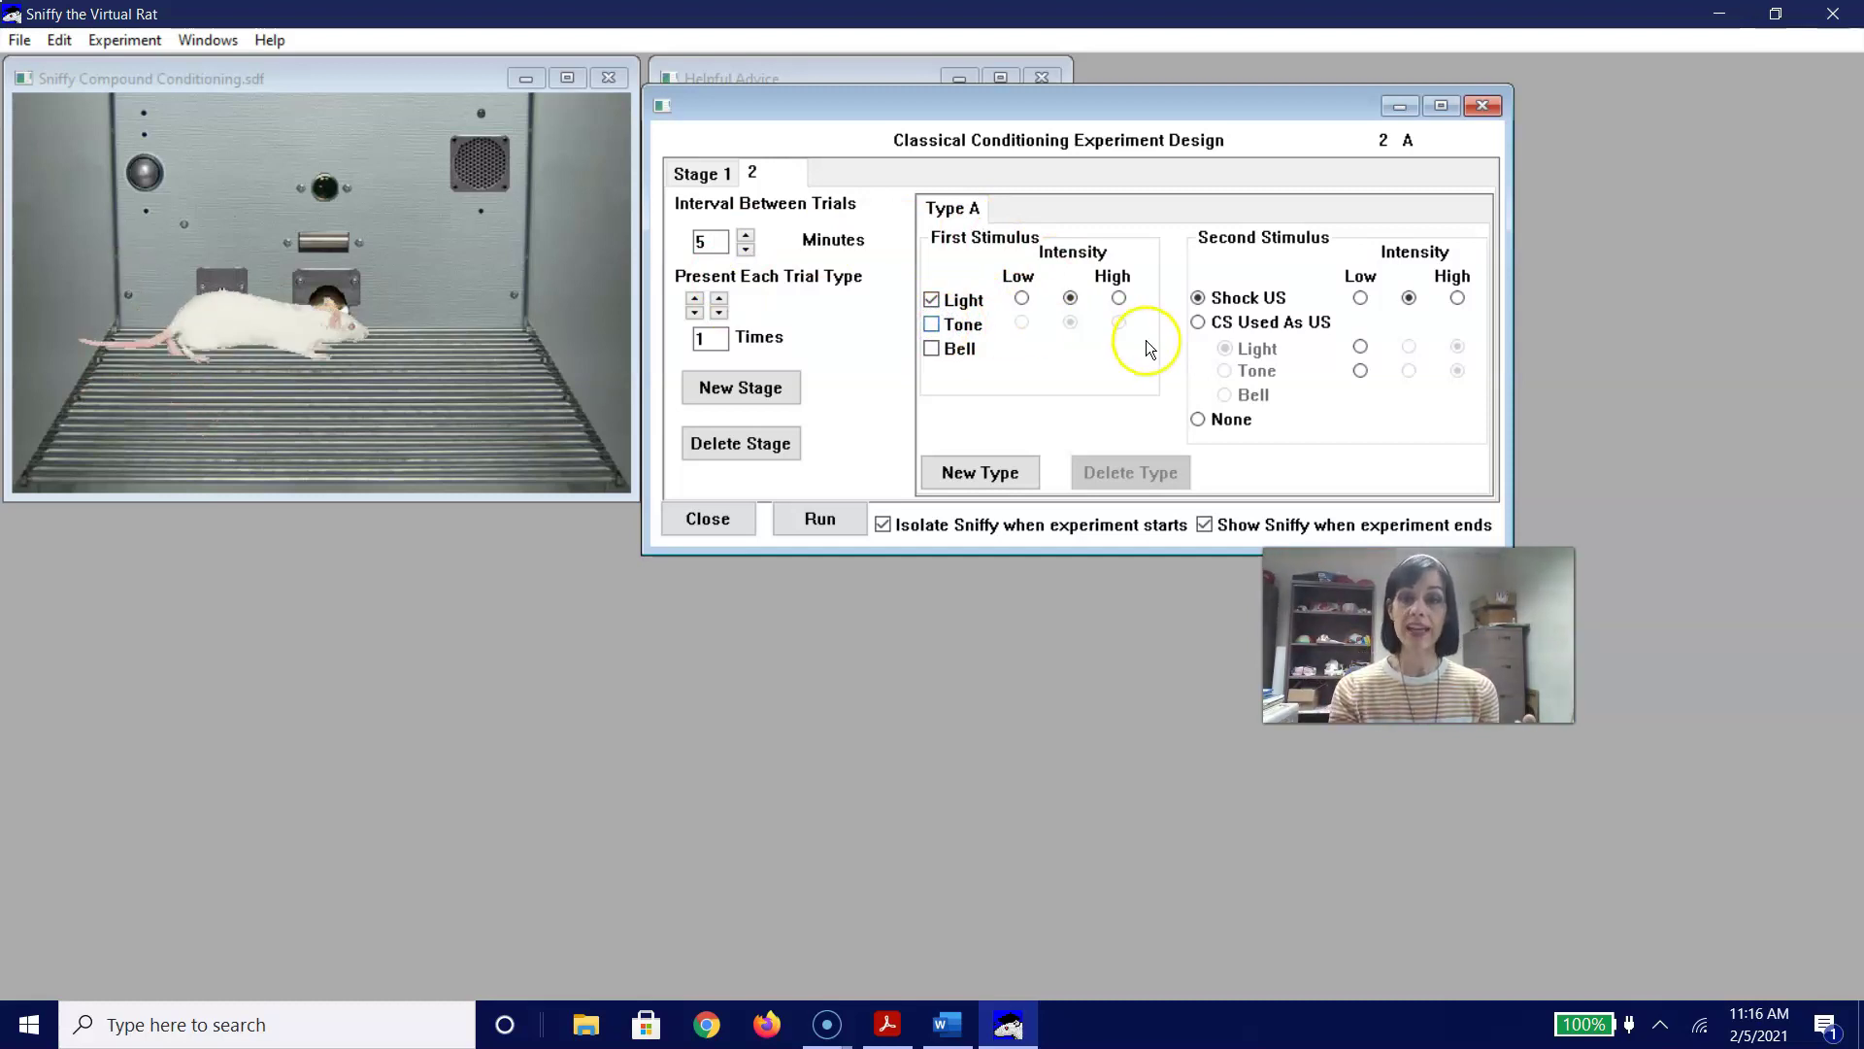
click(1198, 419)
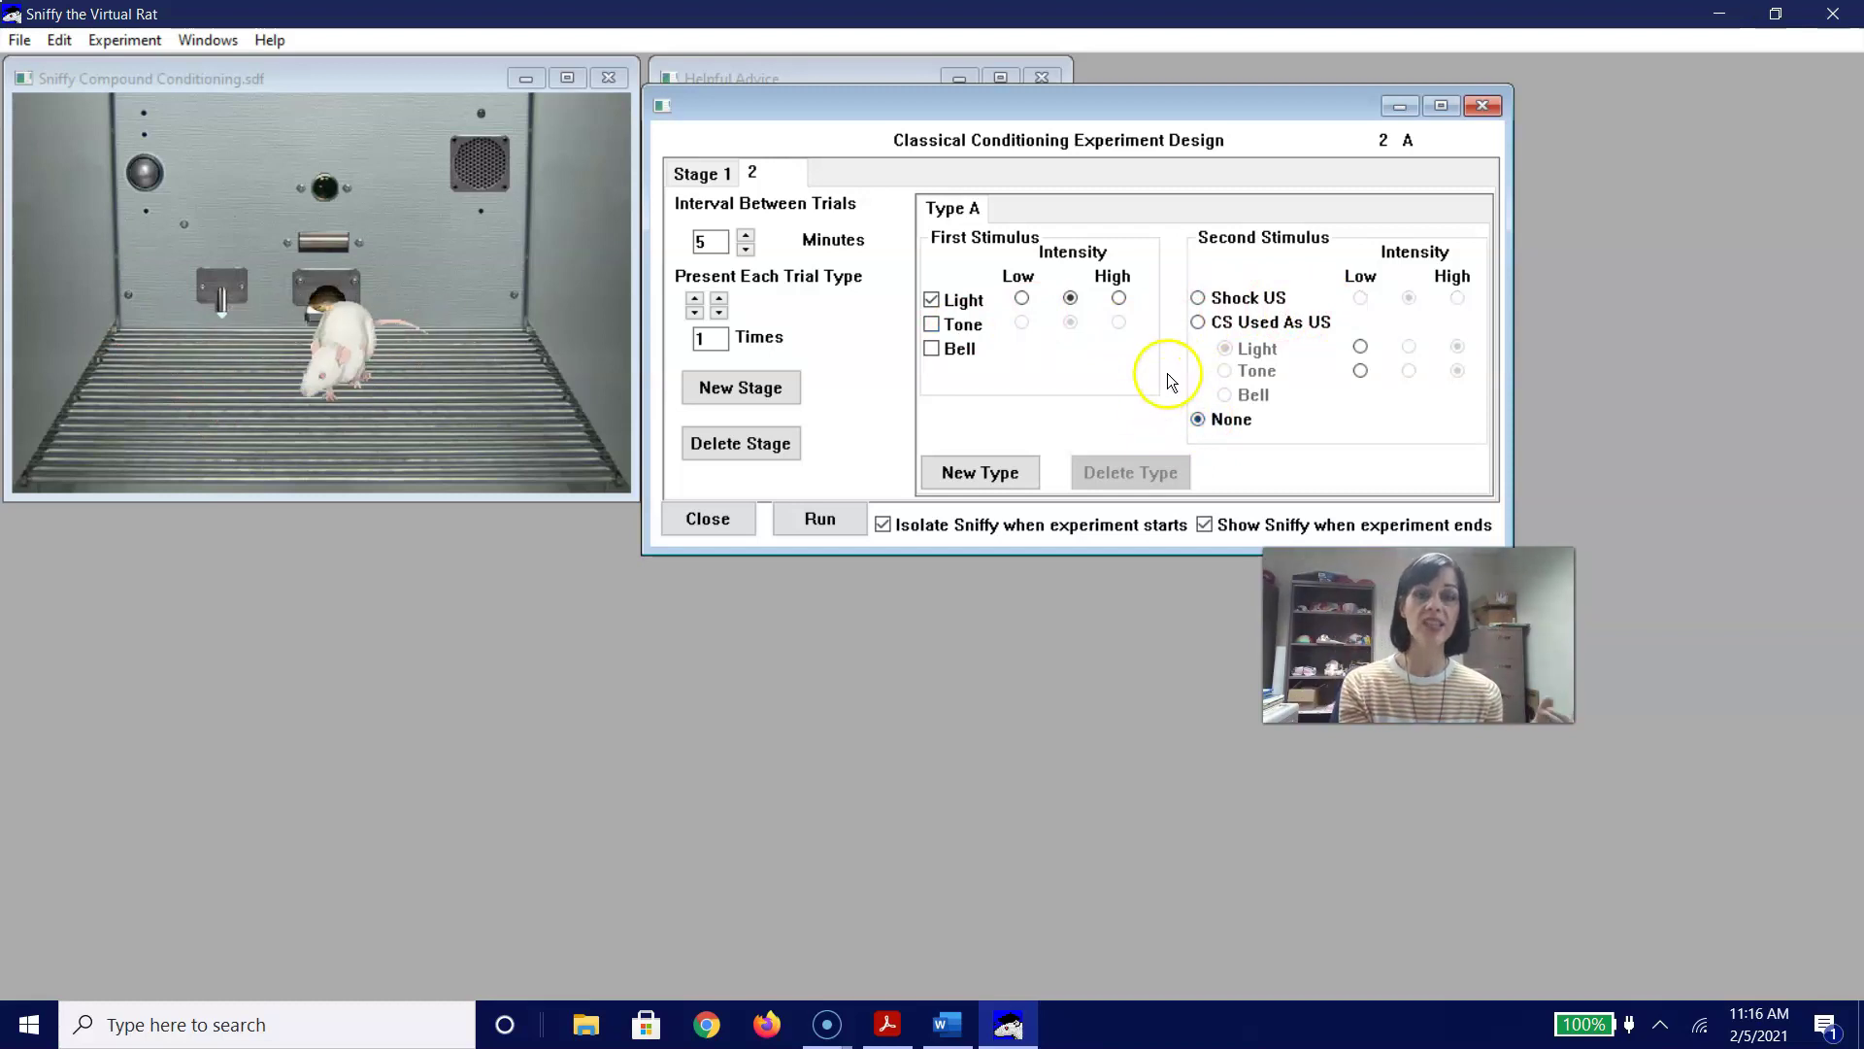
- Add a Type B trial to stage 2 that presents the tone alone, with the second stimulus set to None
click(721, 173)
click(766, 184)
click(766, 183)
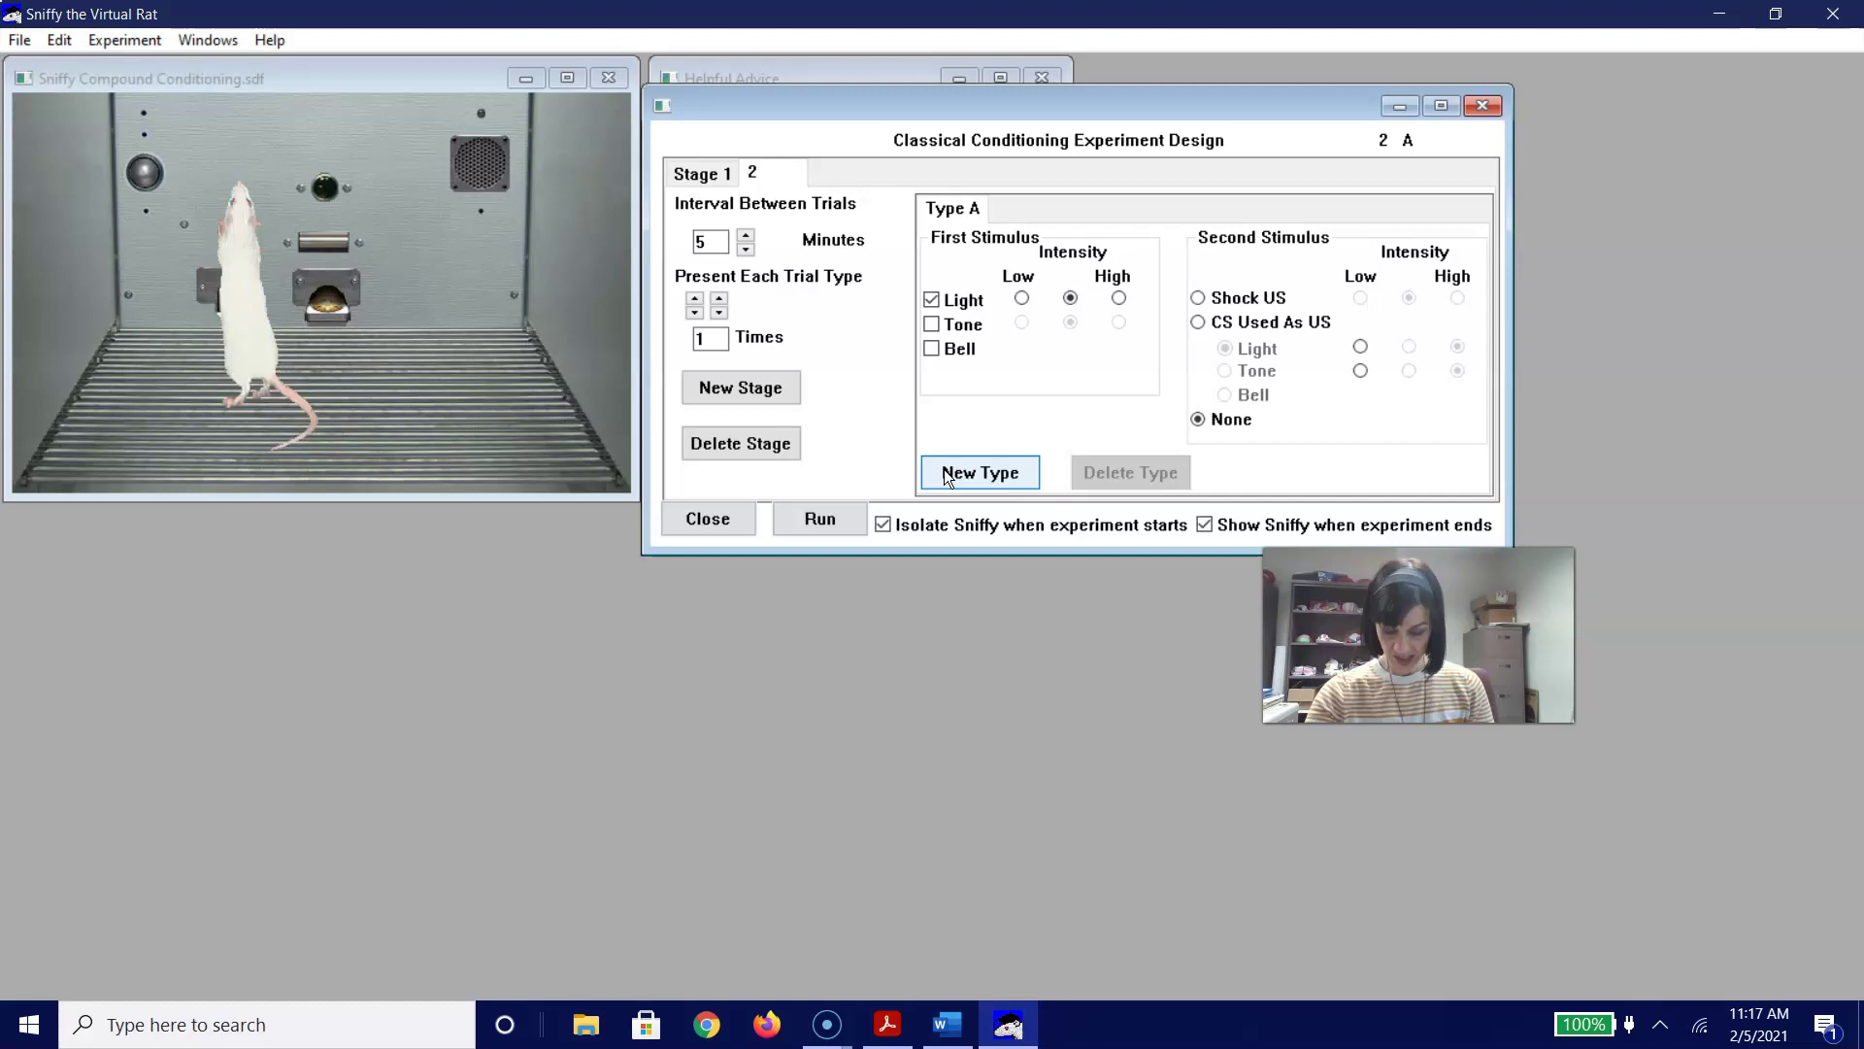
click(959, 495)
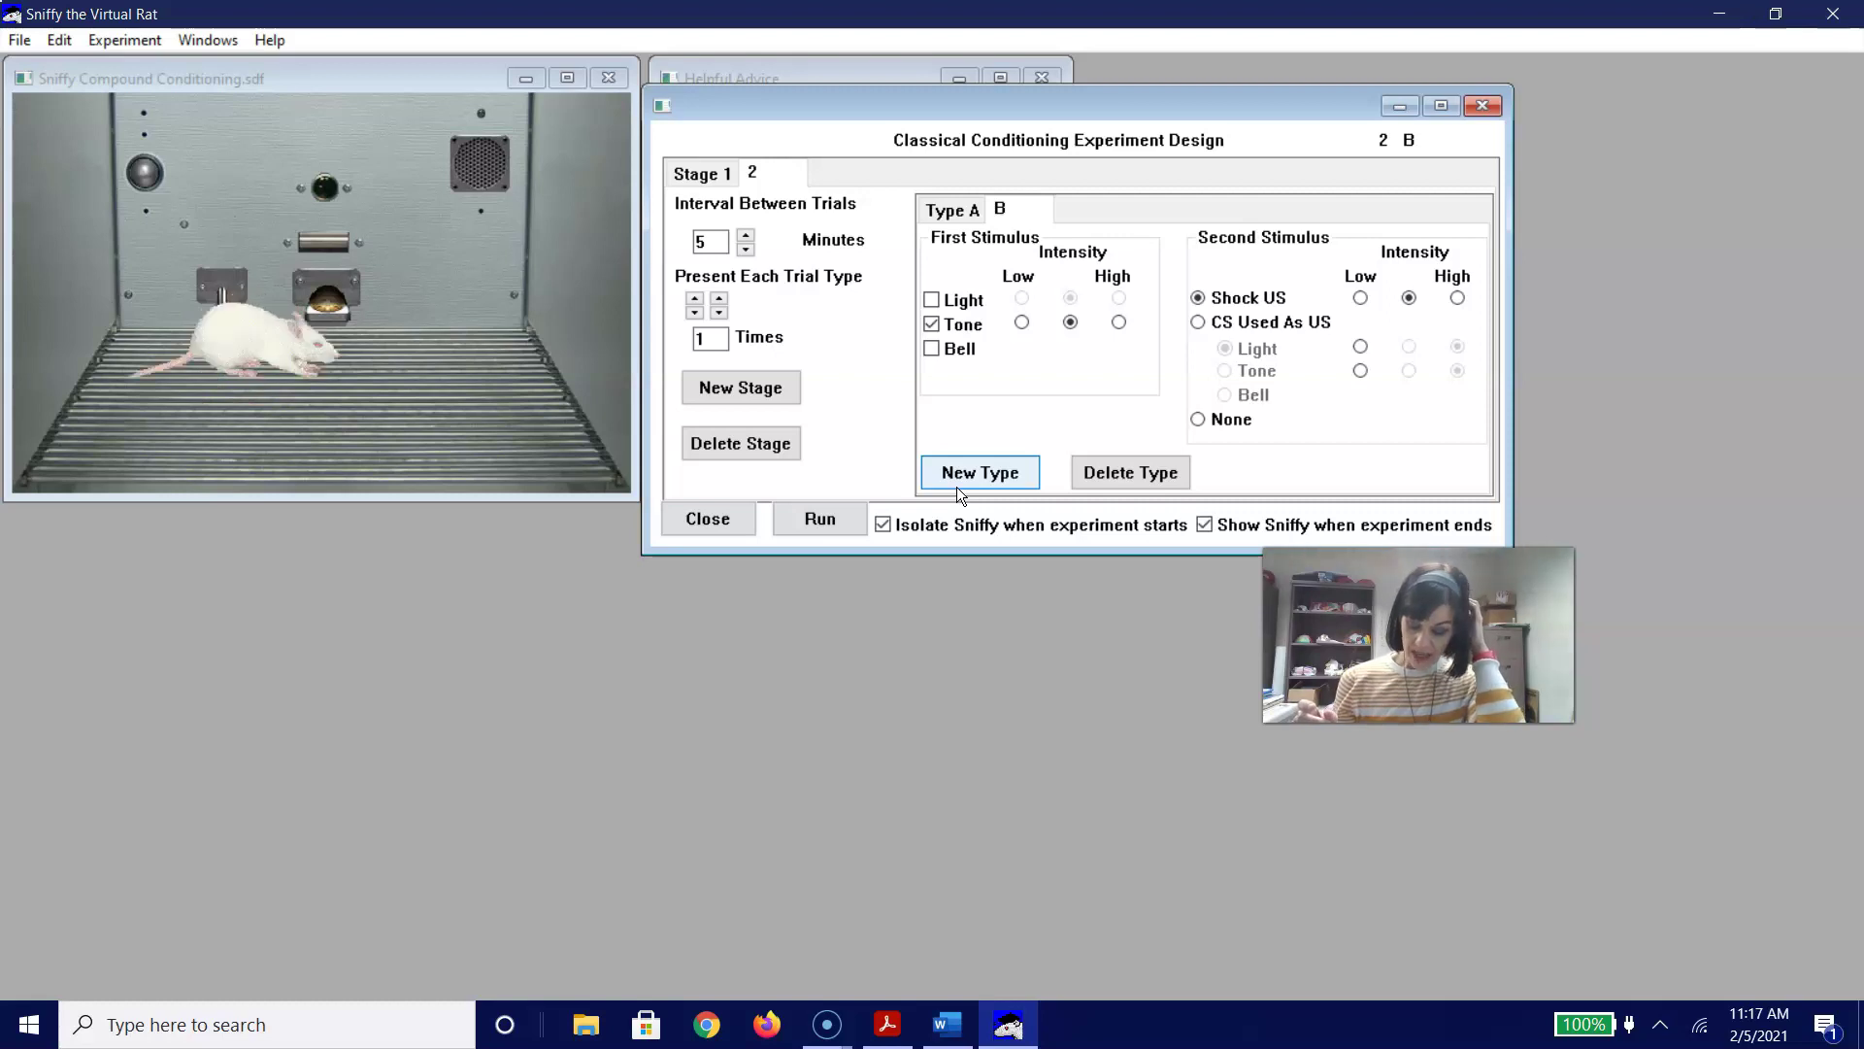
click(1098, 350)
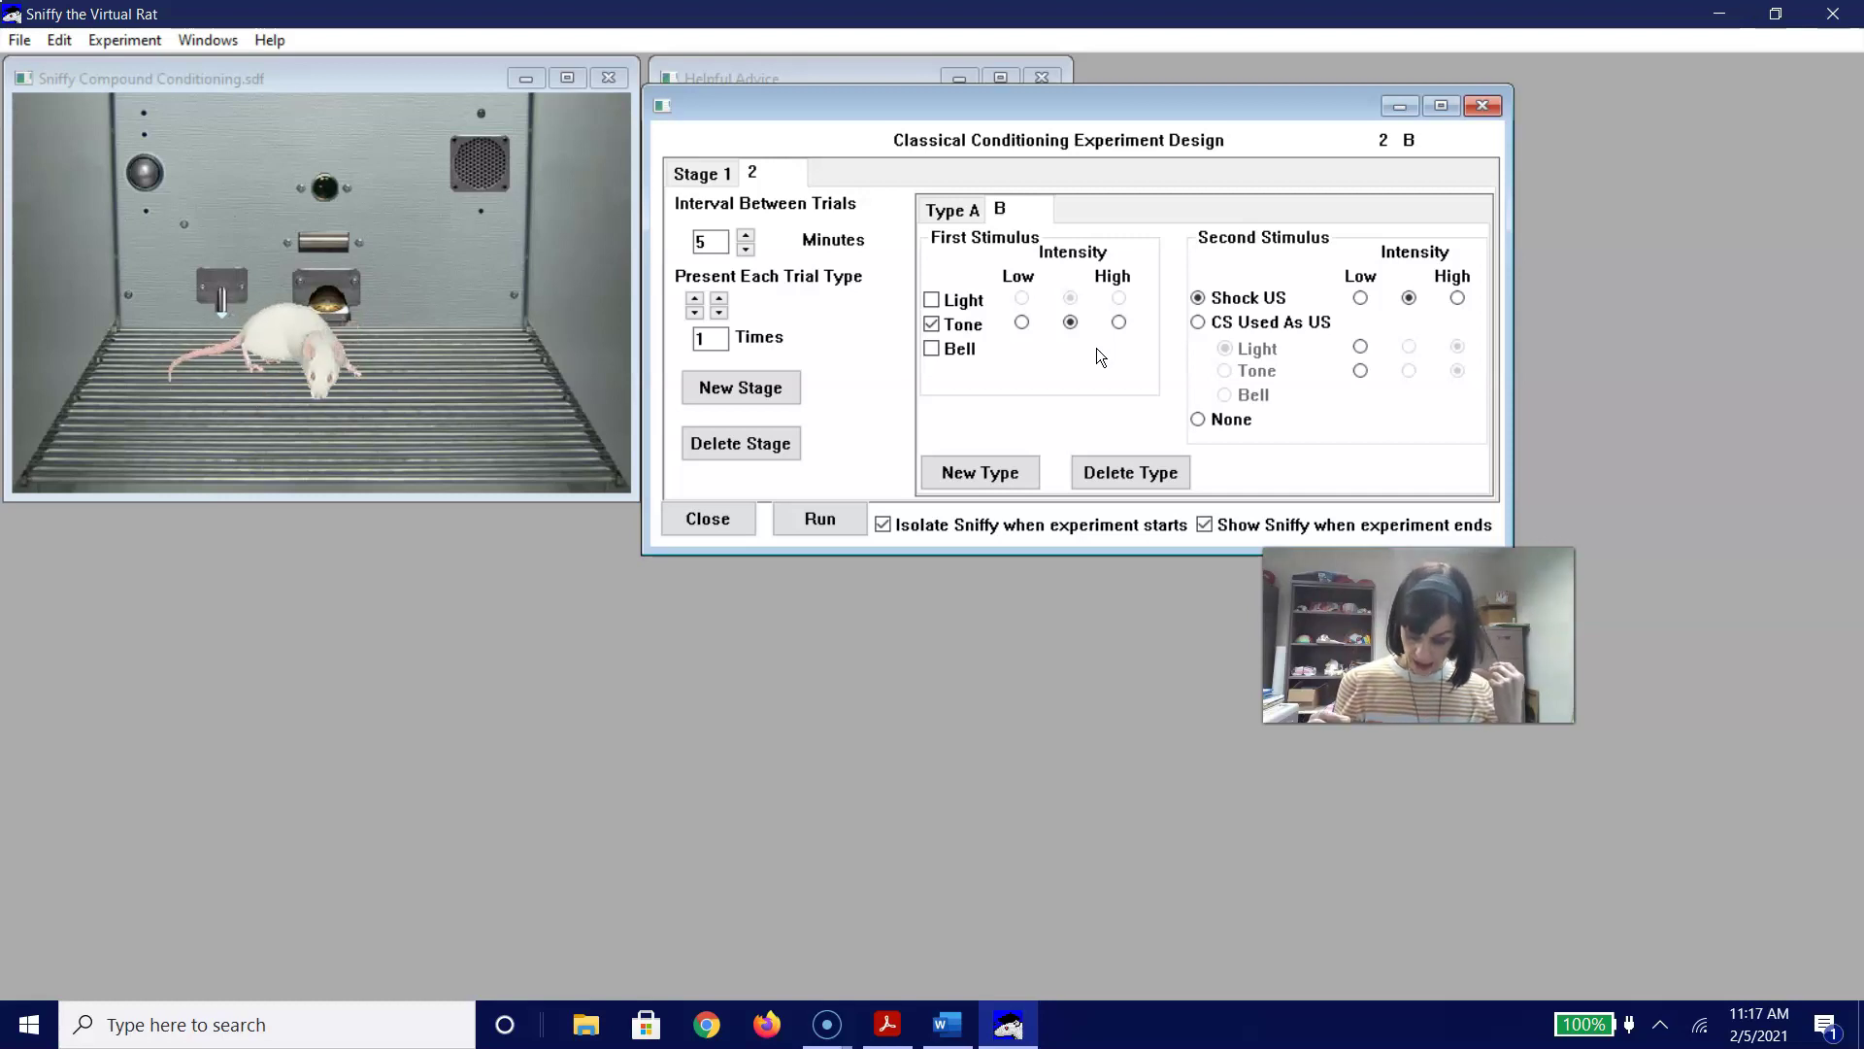
click(1198, 332)
click(1199, 419)
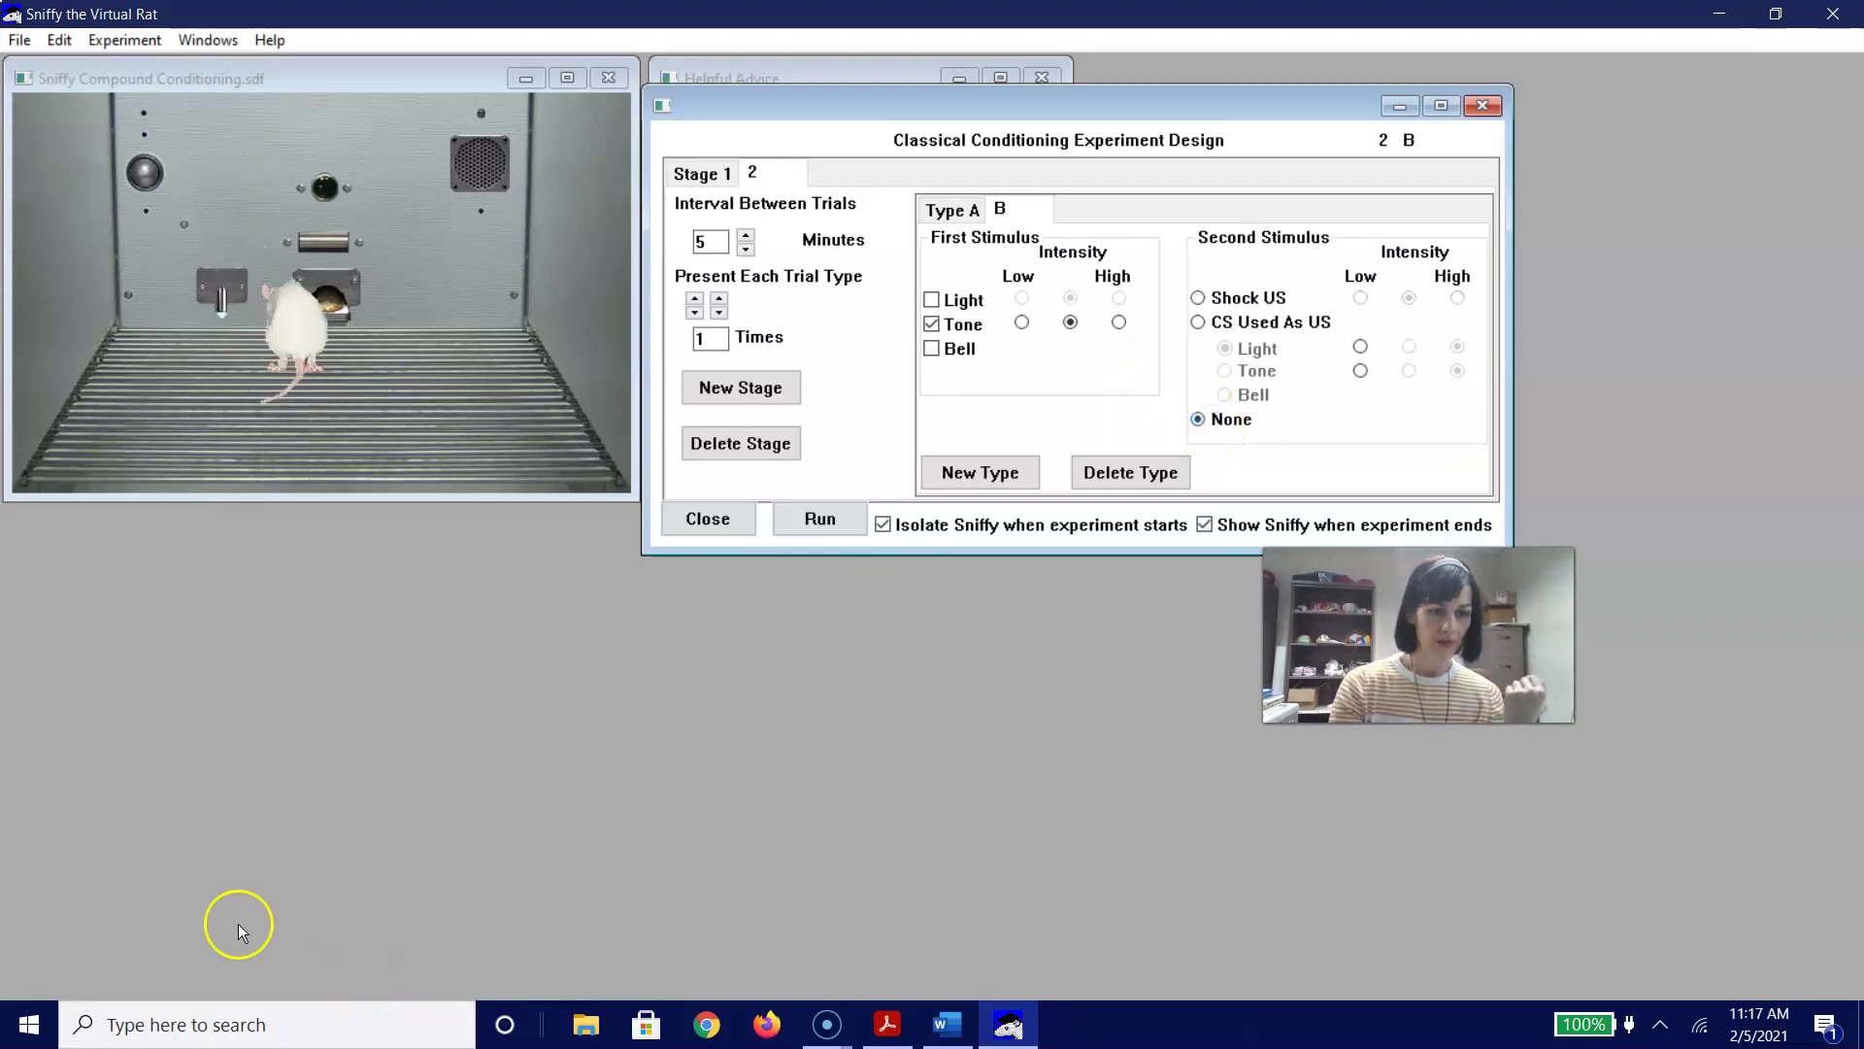
- Review the settings of stage 1 and of both trial types in stage 2
click(37, 1021)
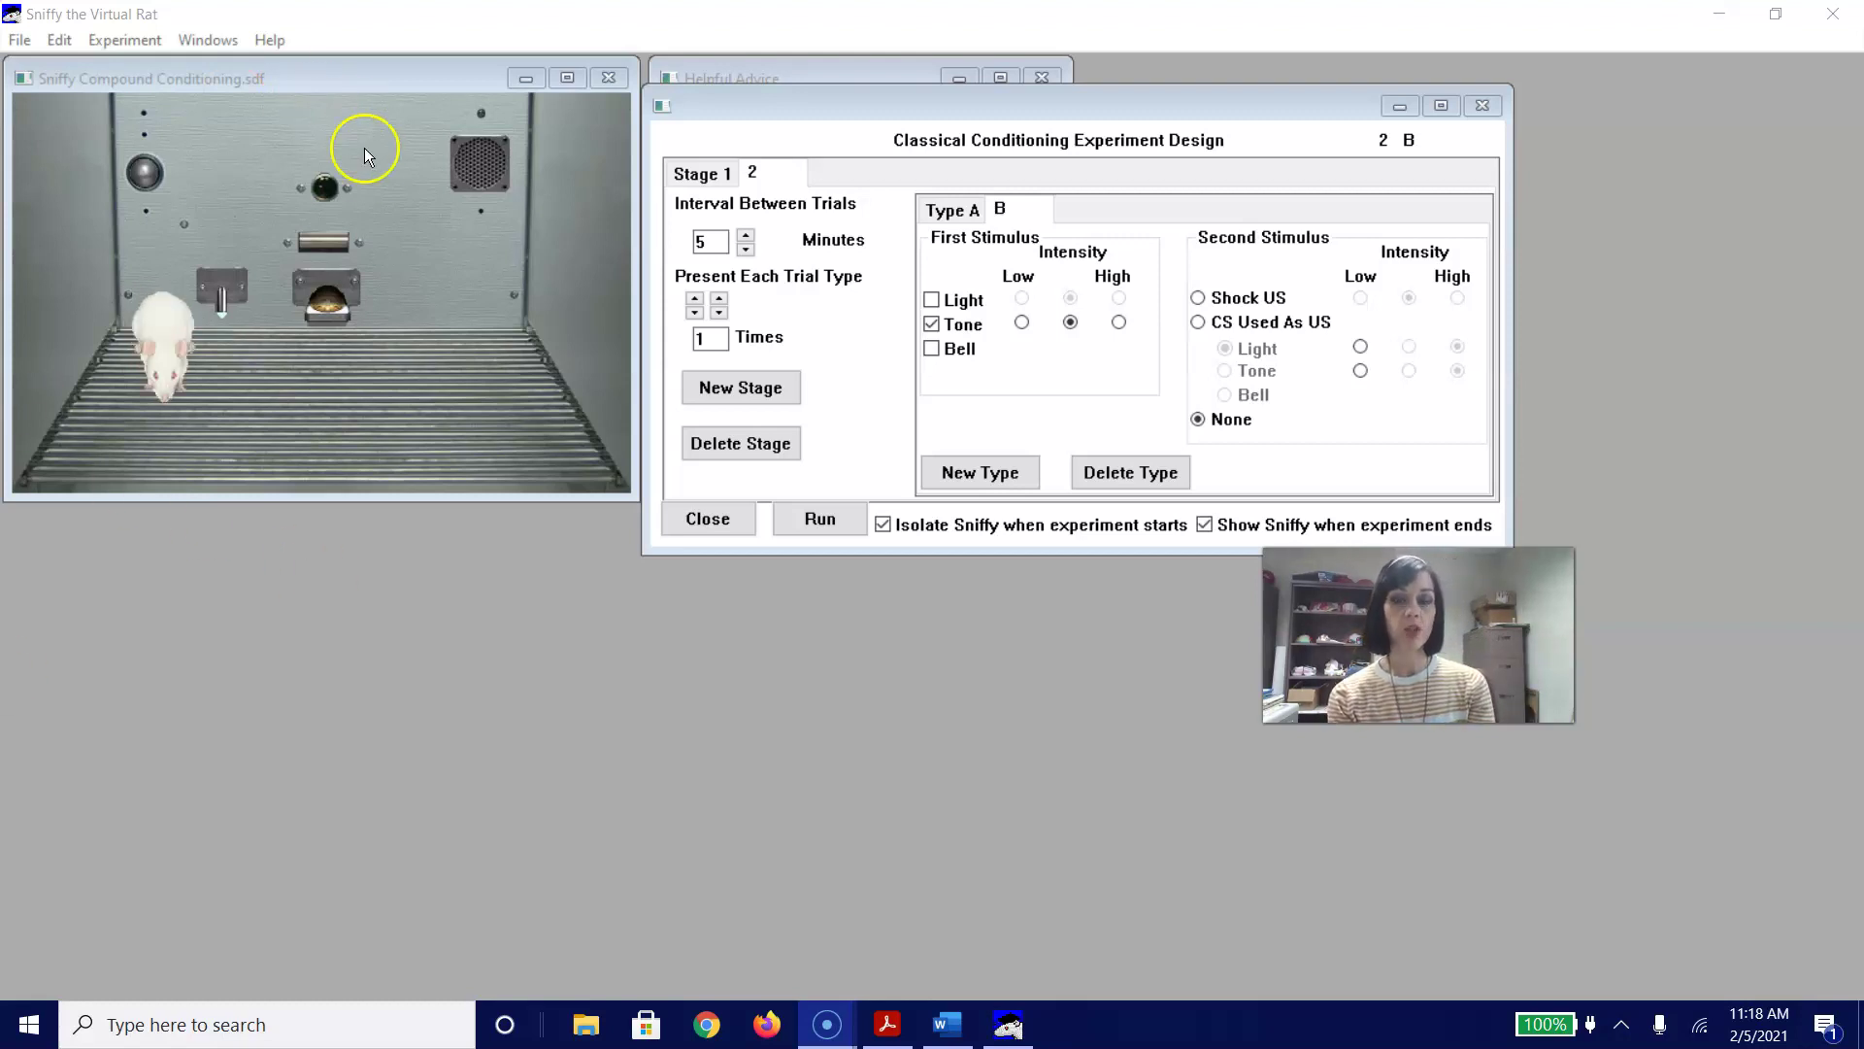
click(690, 173)
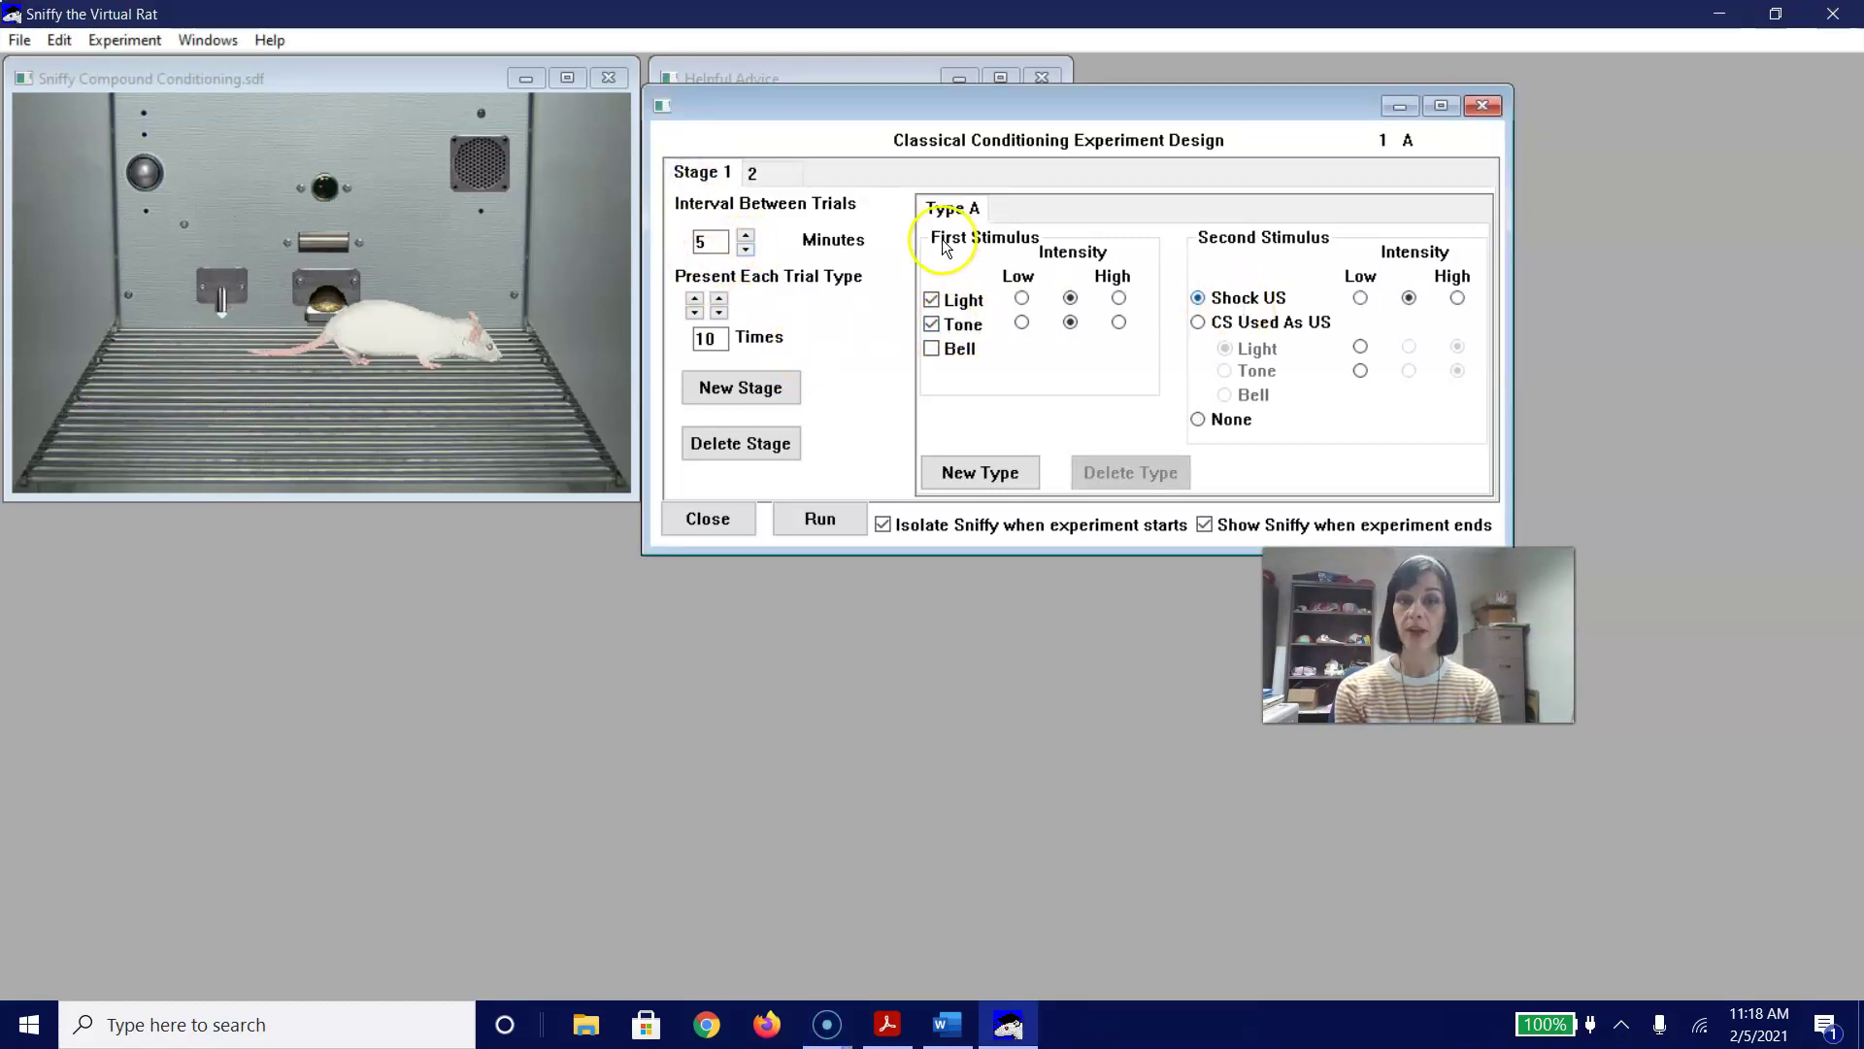
click(748, 175)
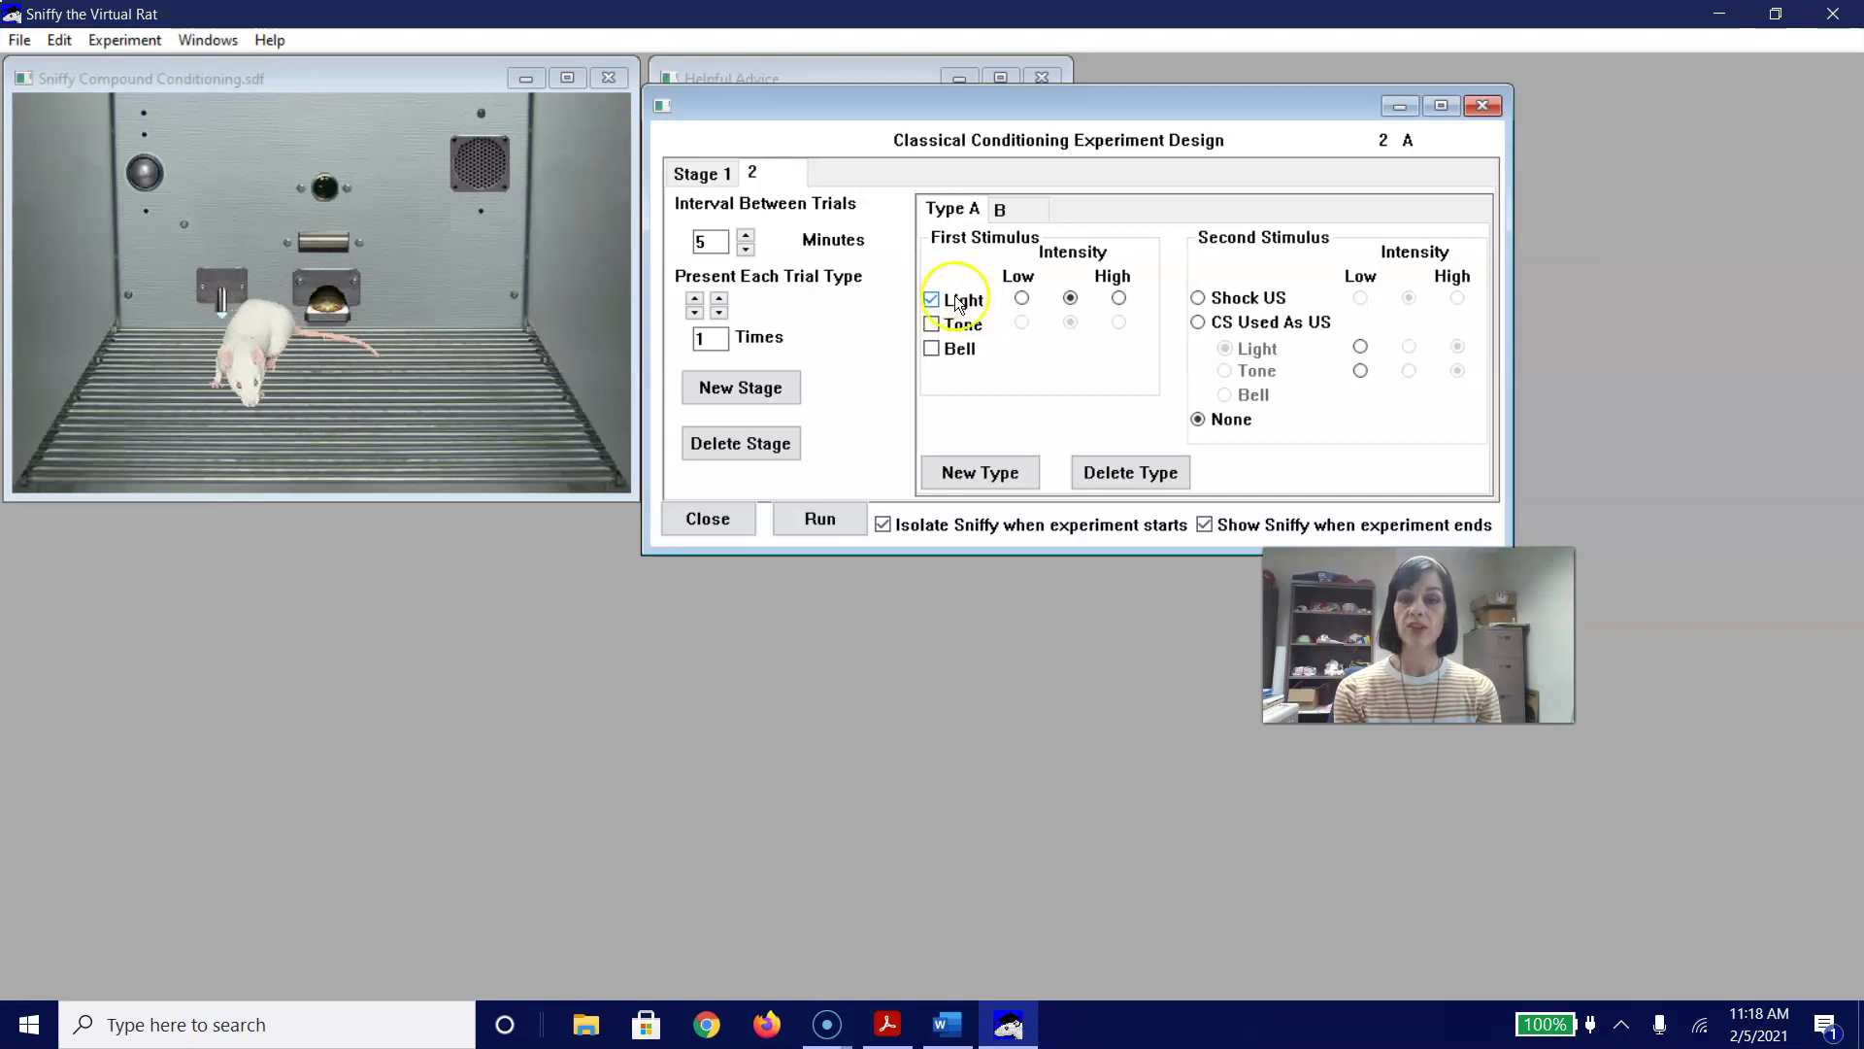
click(1001, 208)
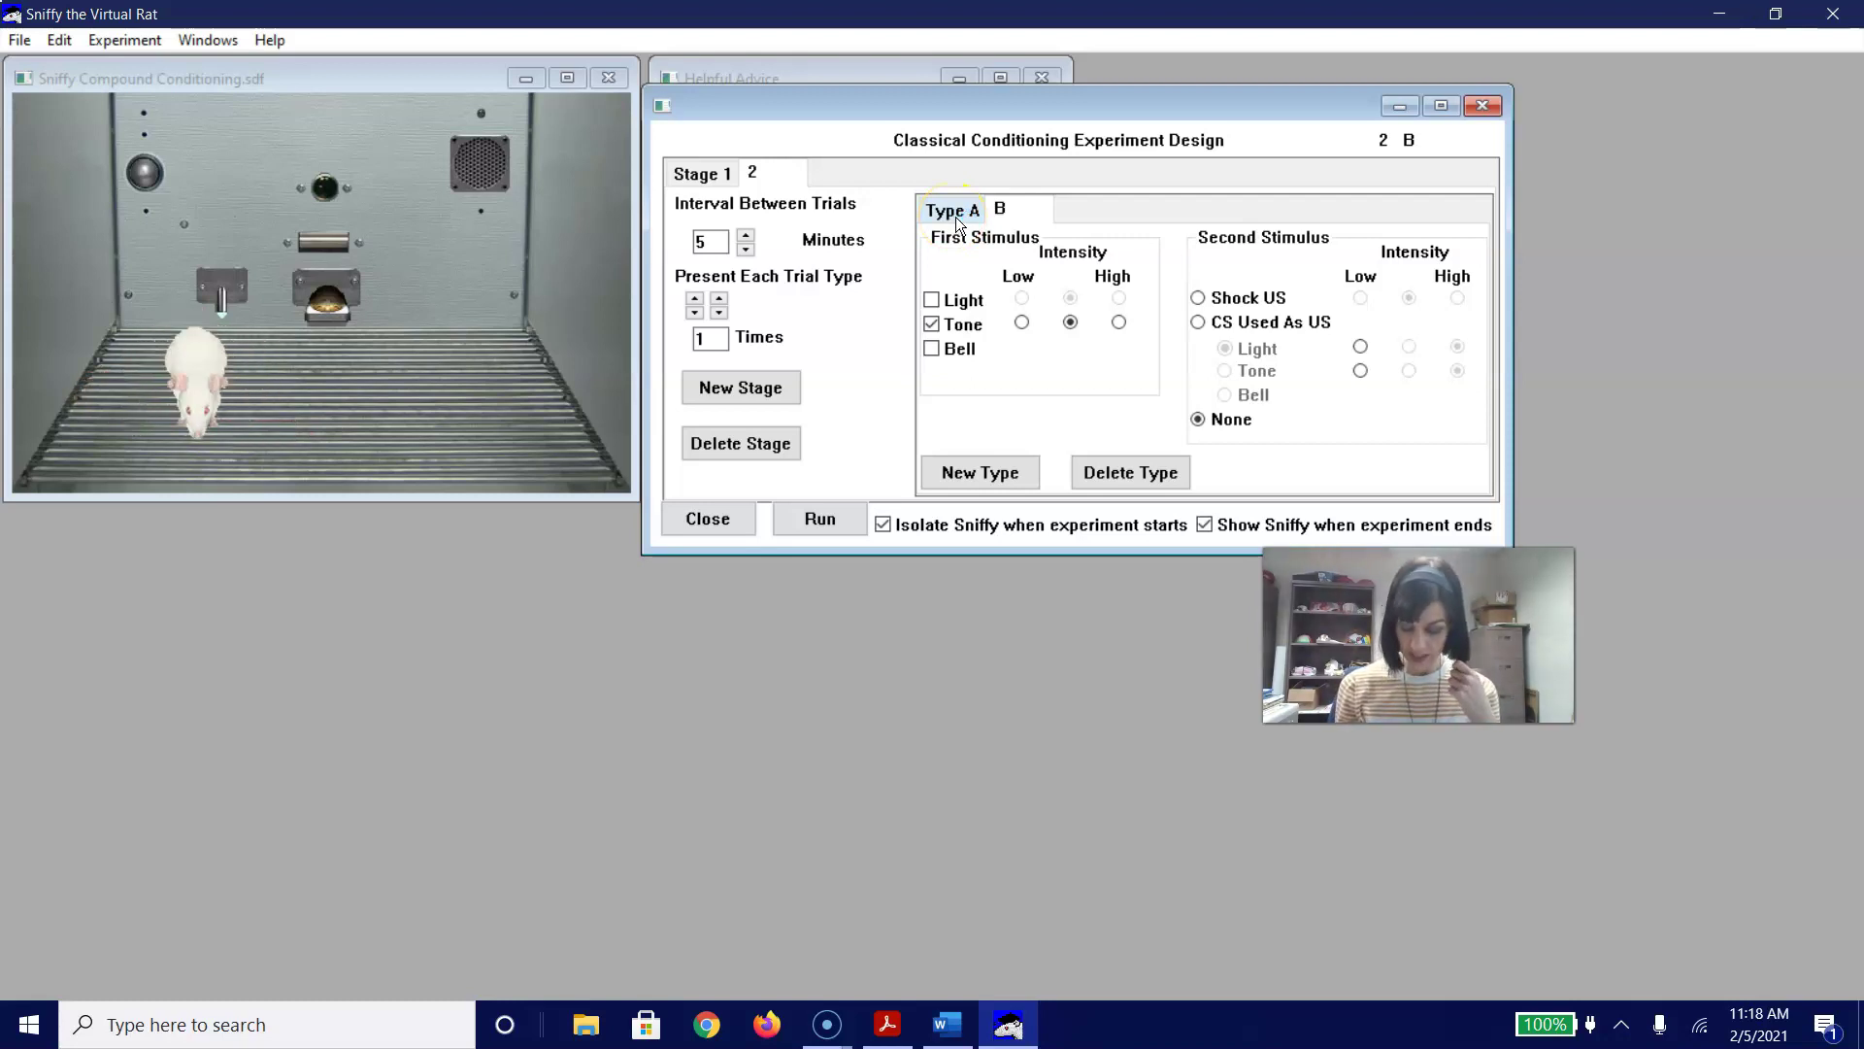
- Run the two-stage classical conditioning experiment
click(815, 517)
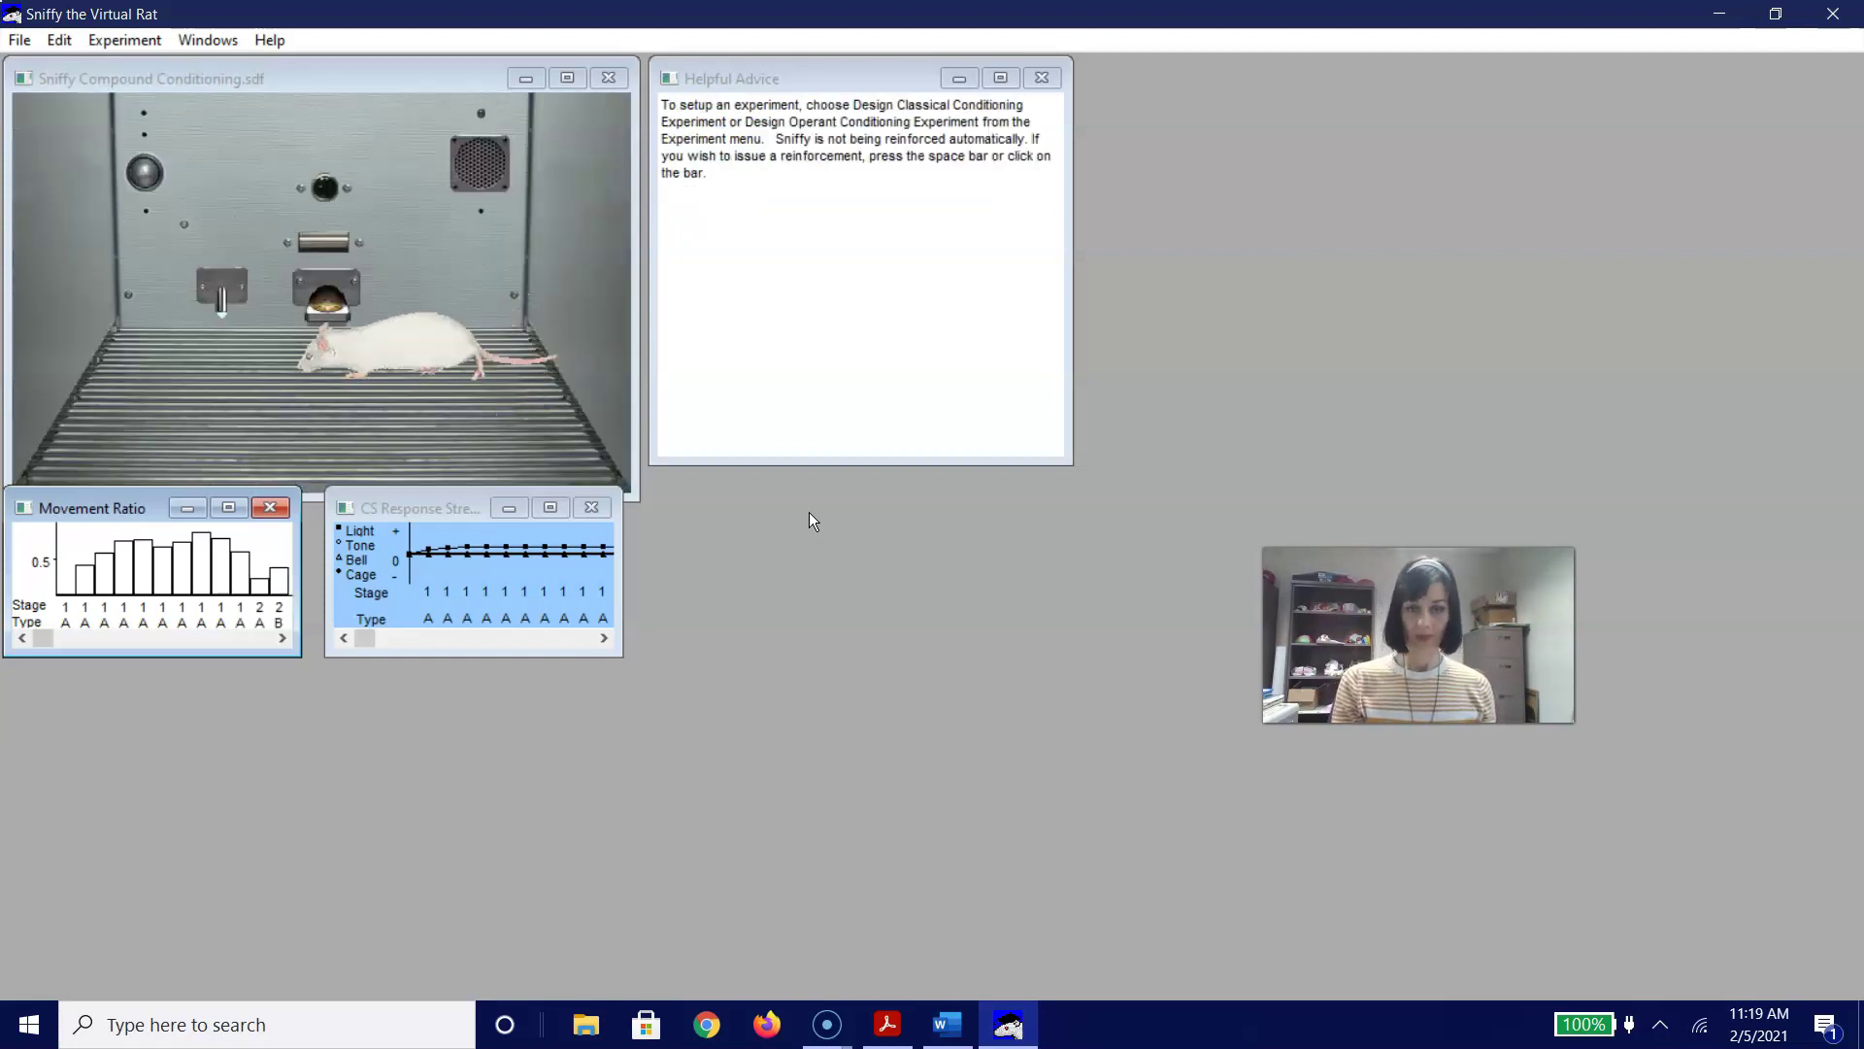
click(276, 335)
click(557, 147)
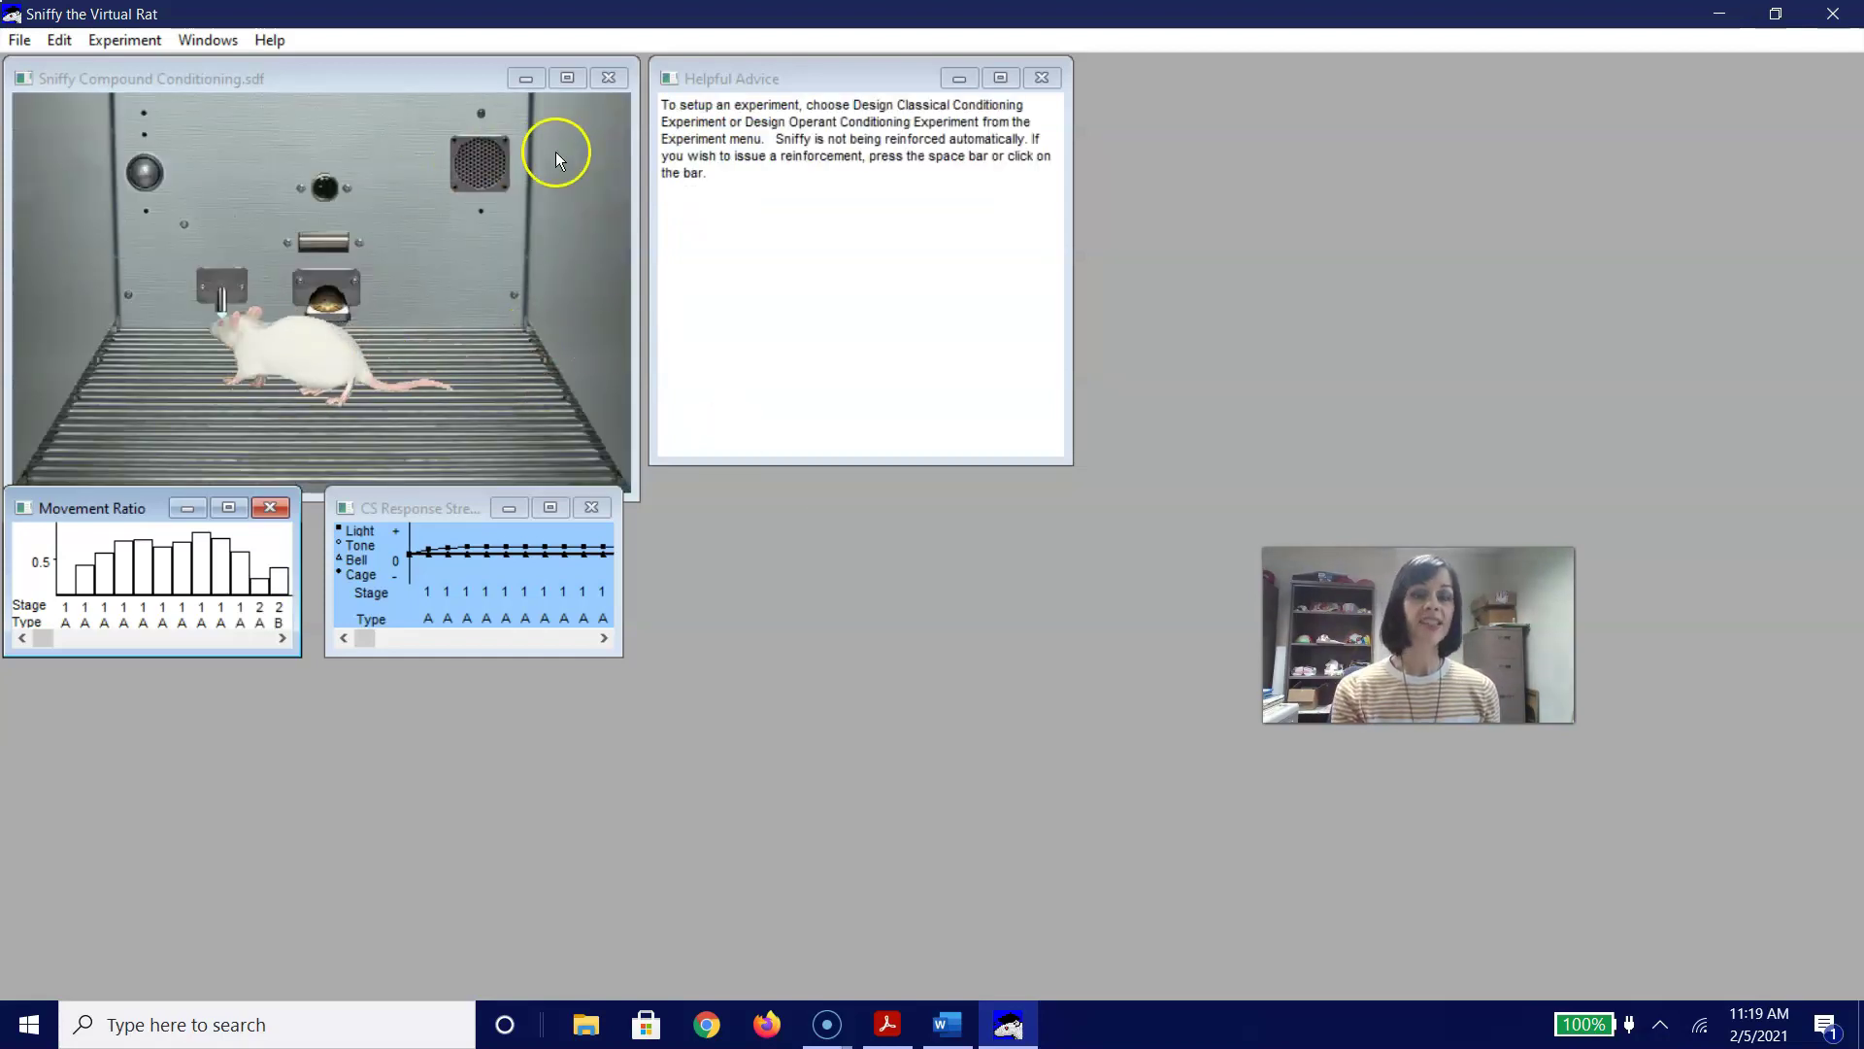
- Examine the enlarged Movement Ratio and CS Response Strength graphs, and close the CS Response Strength graph
click(224, 510)
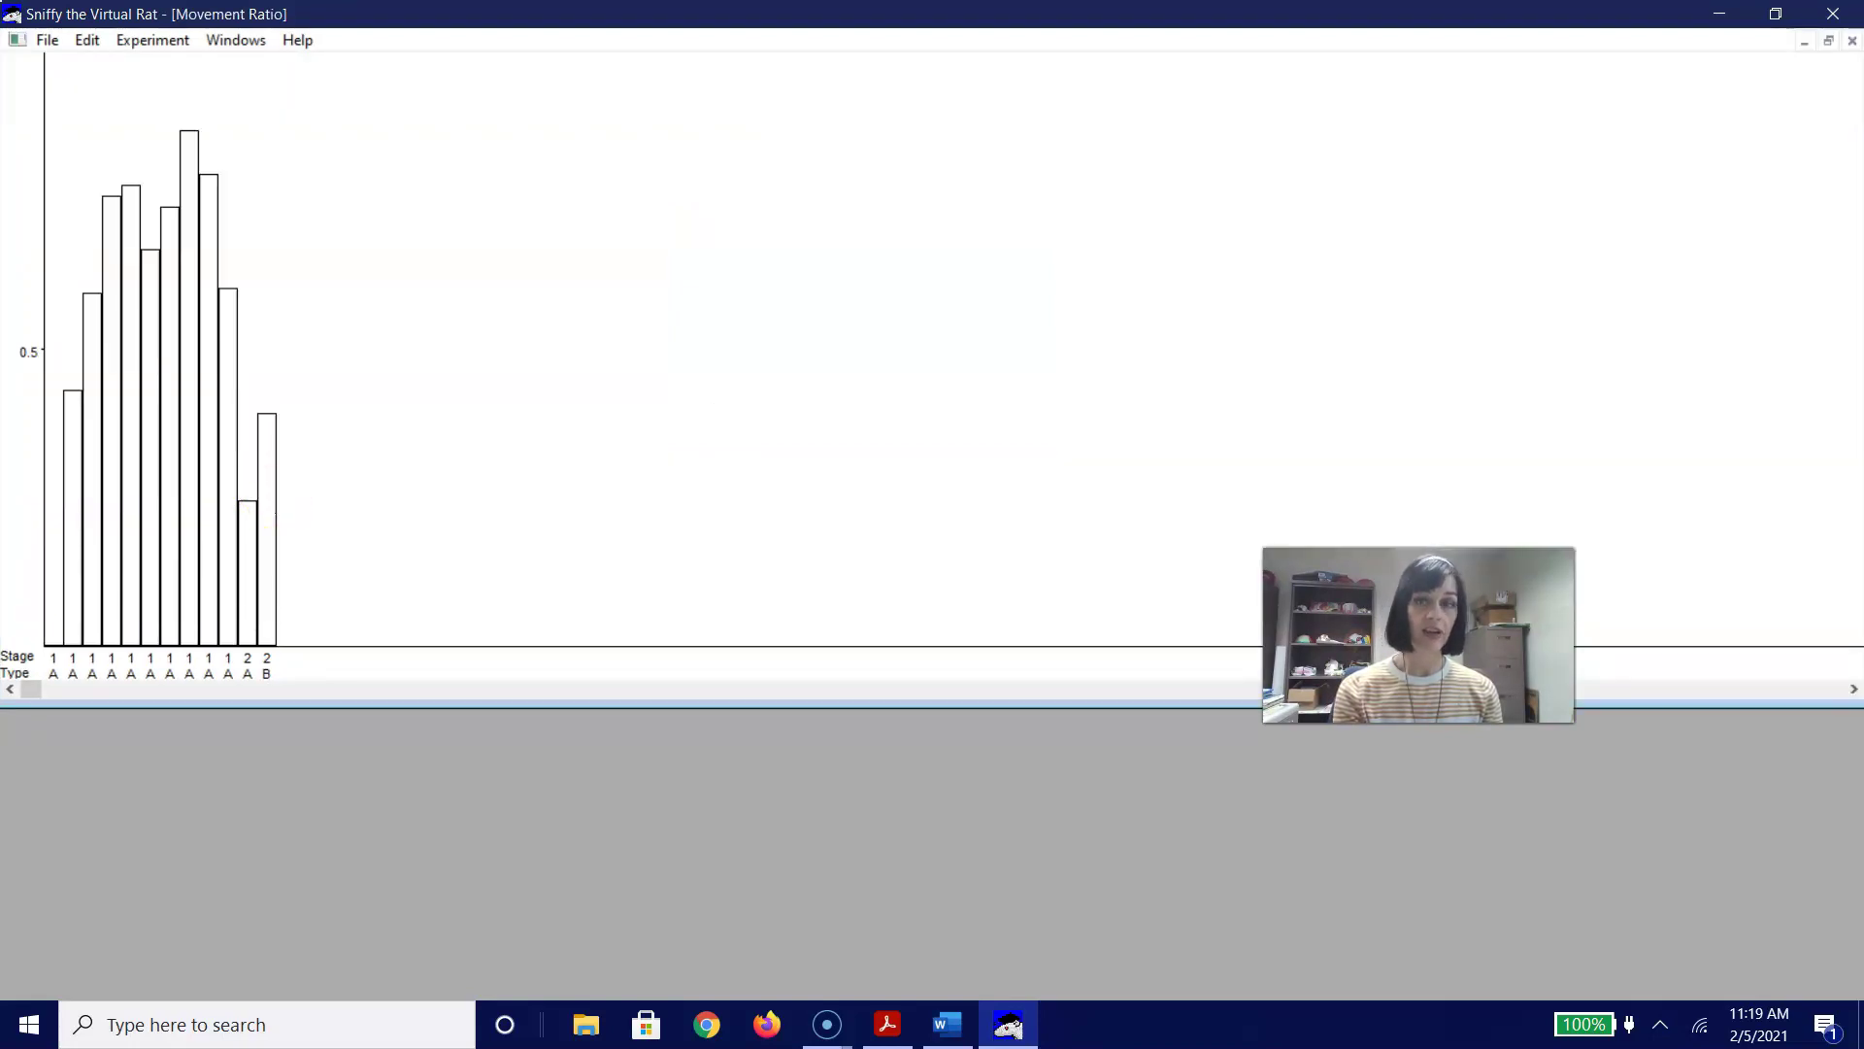
click(1778, 15)
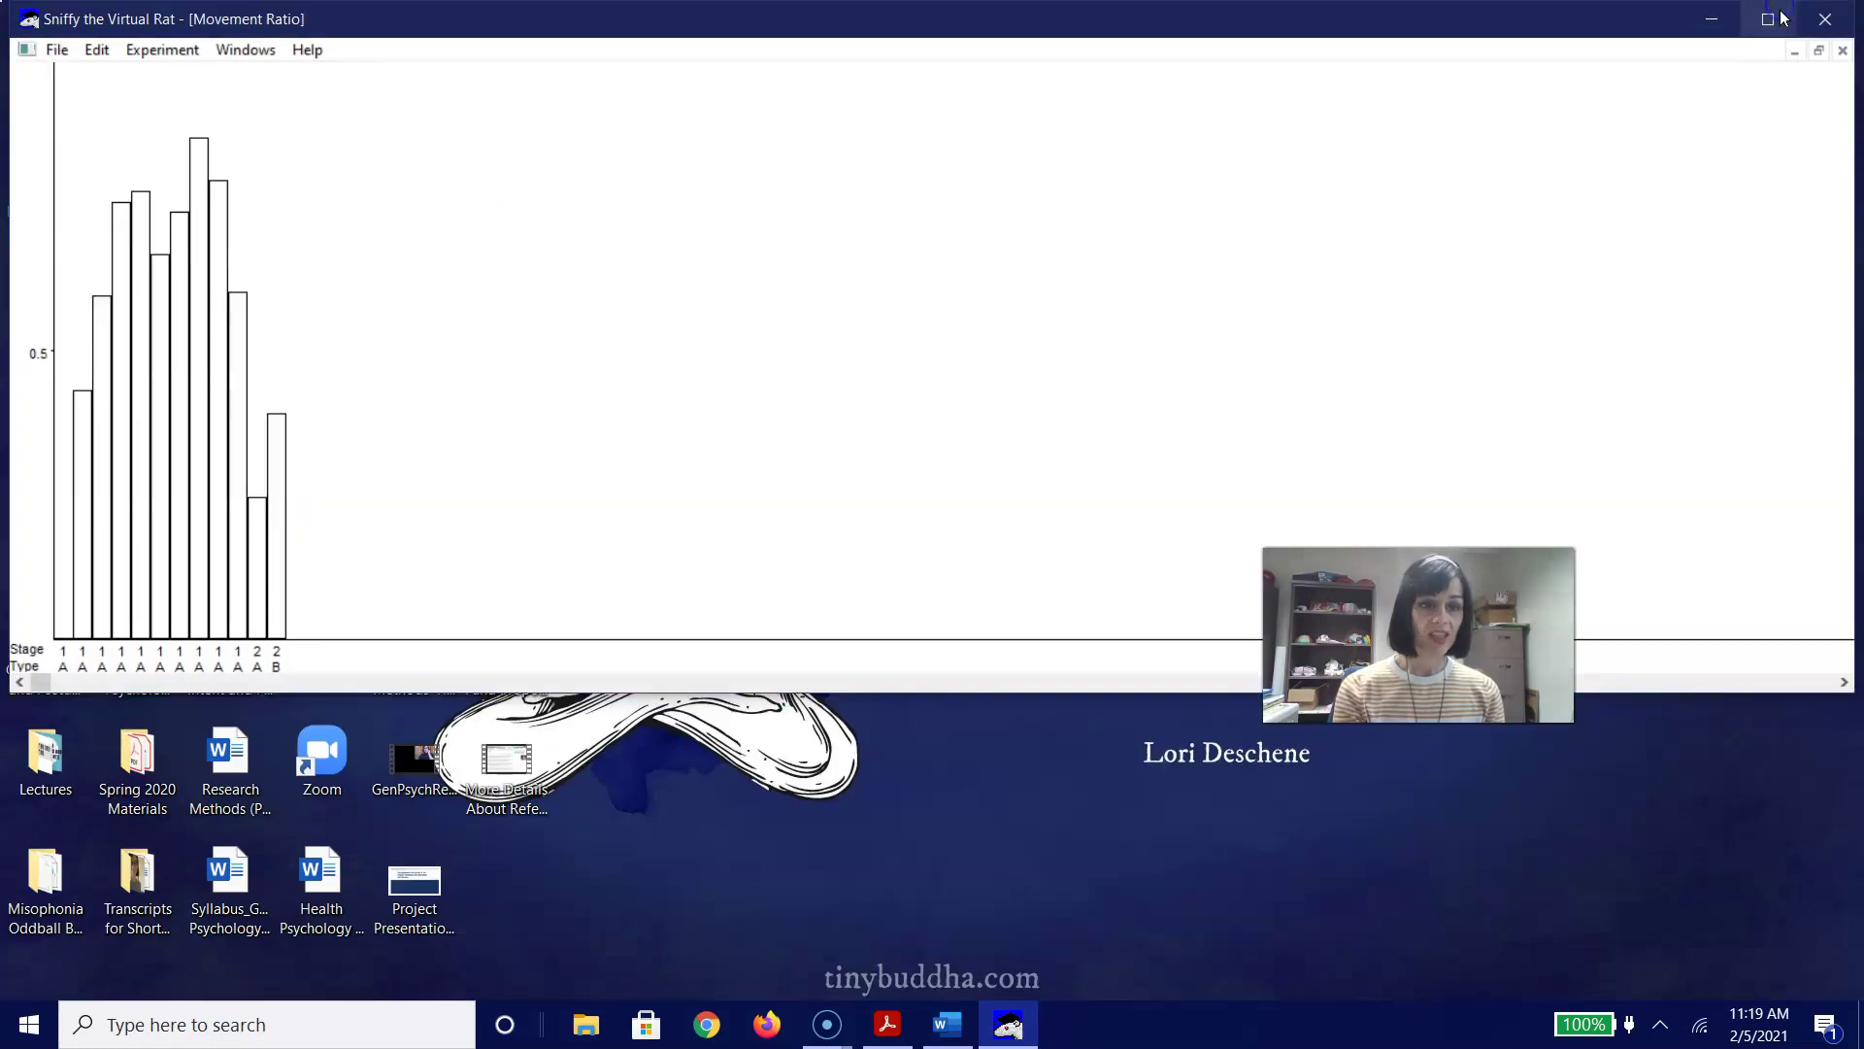
click(1769, 18)
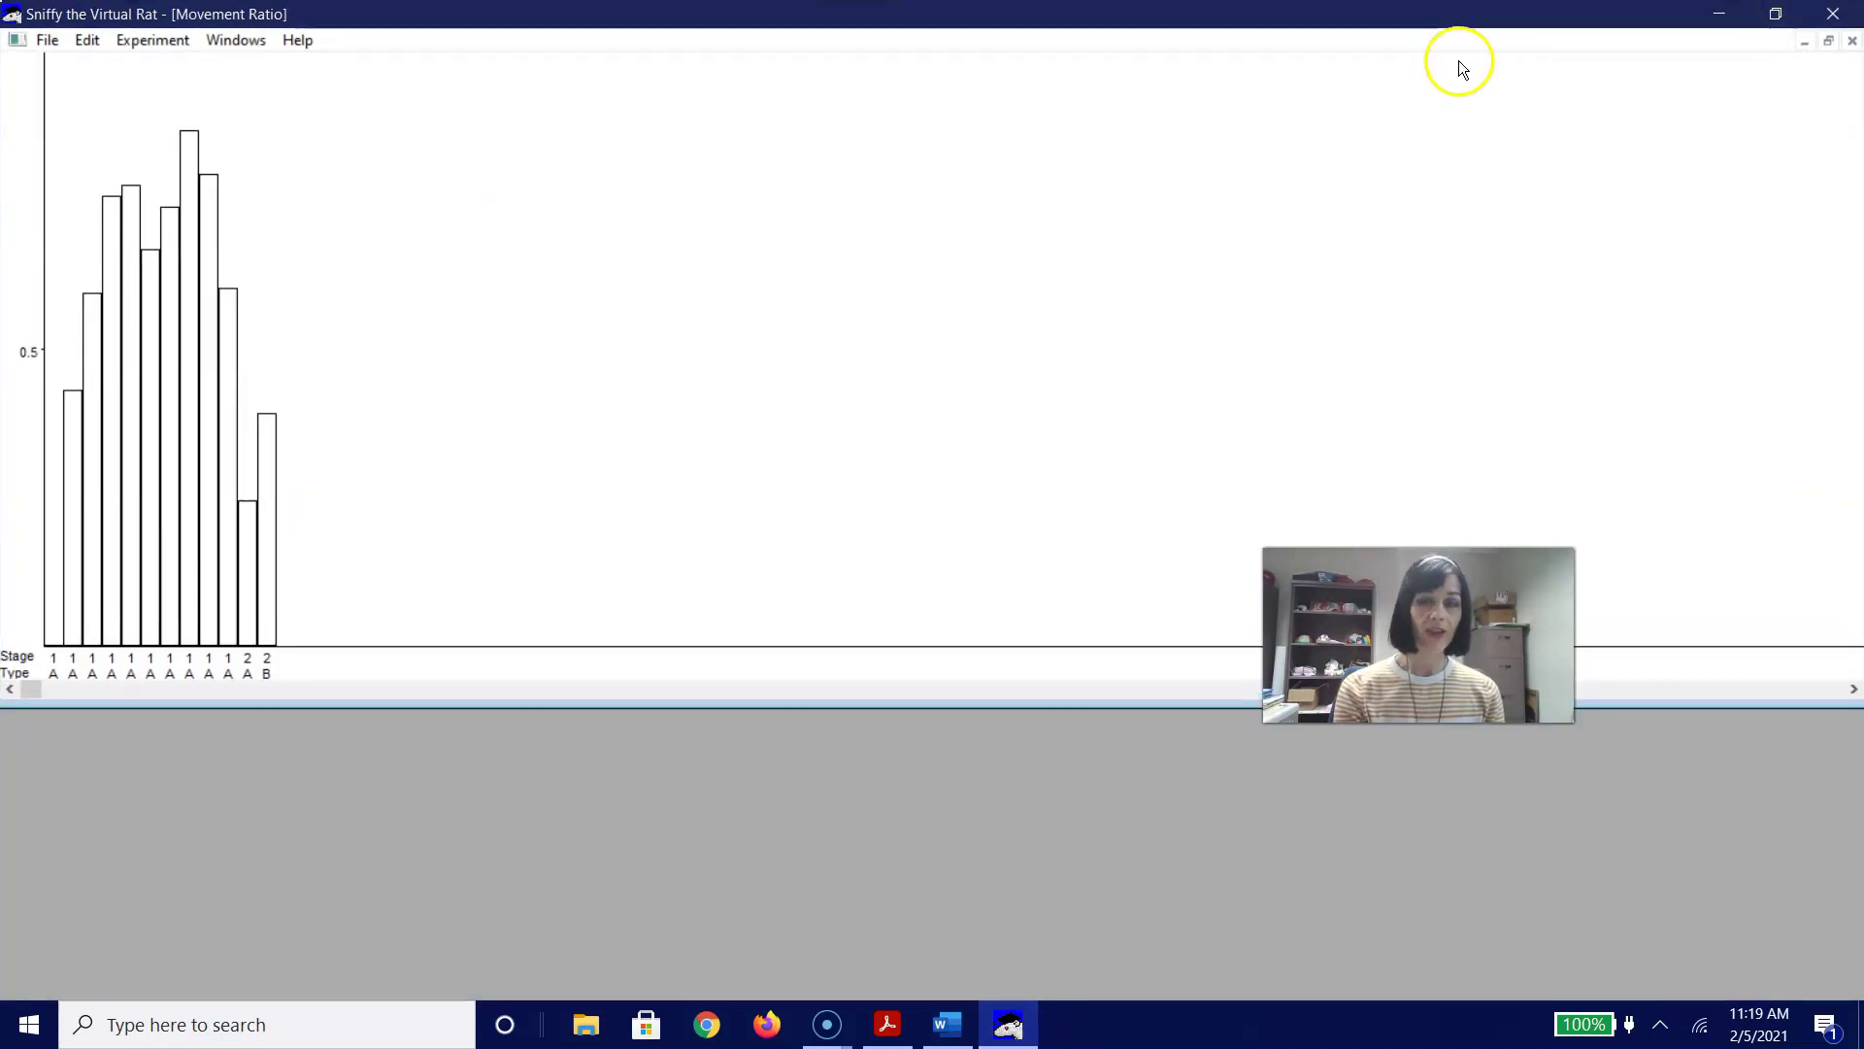
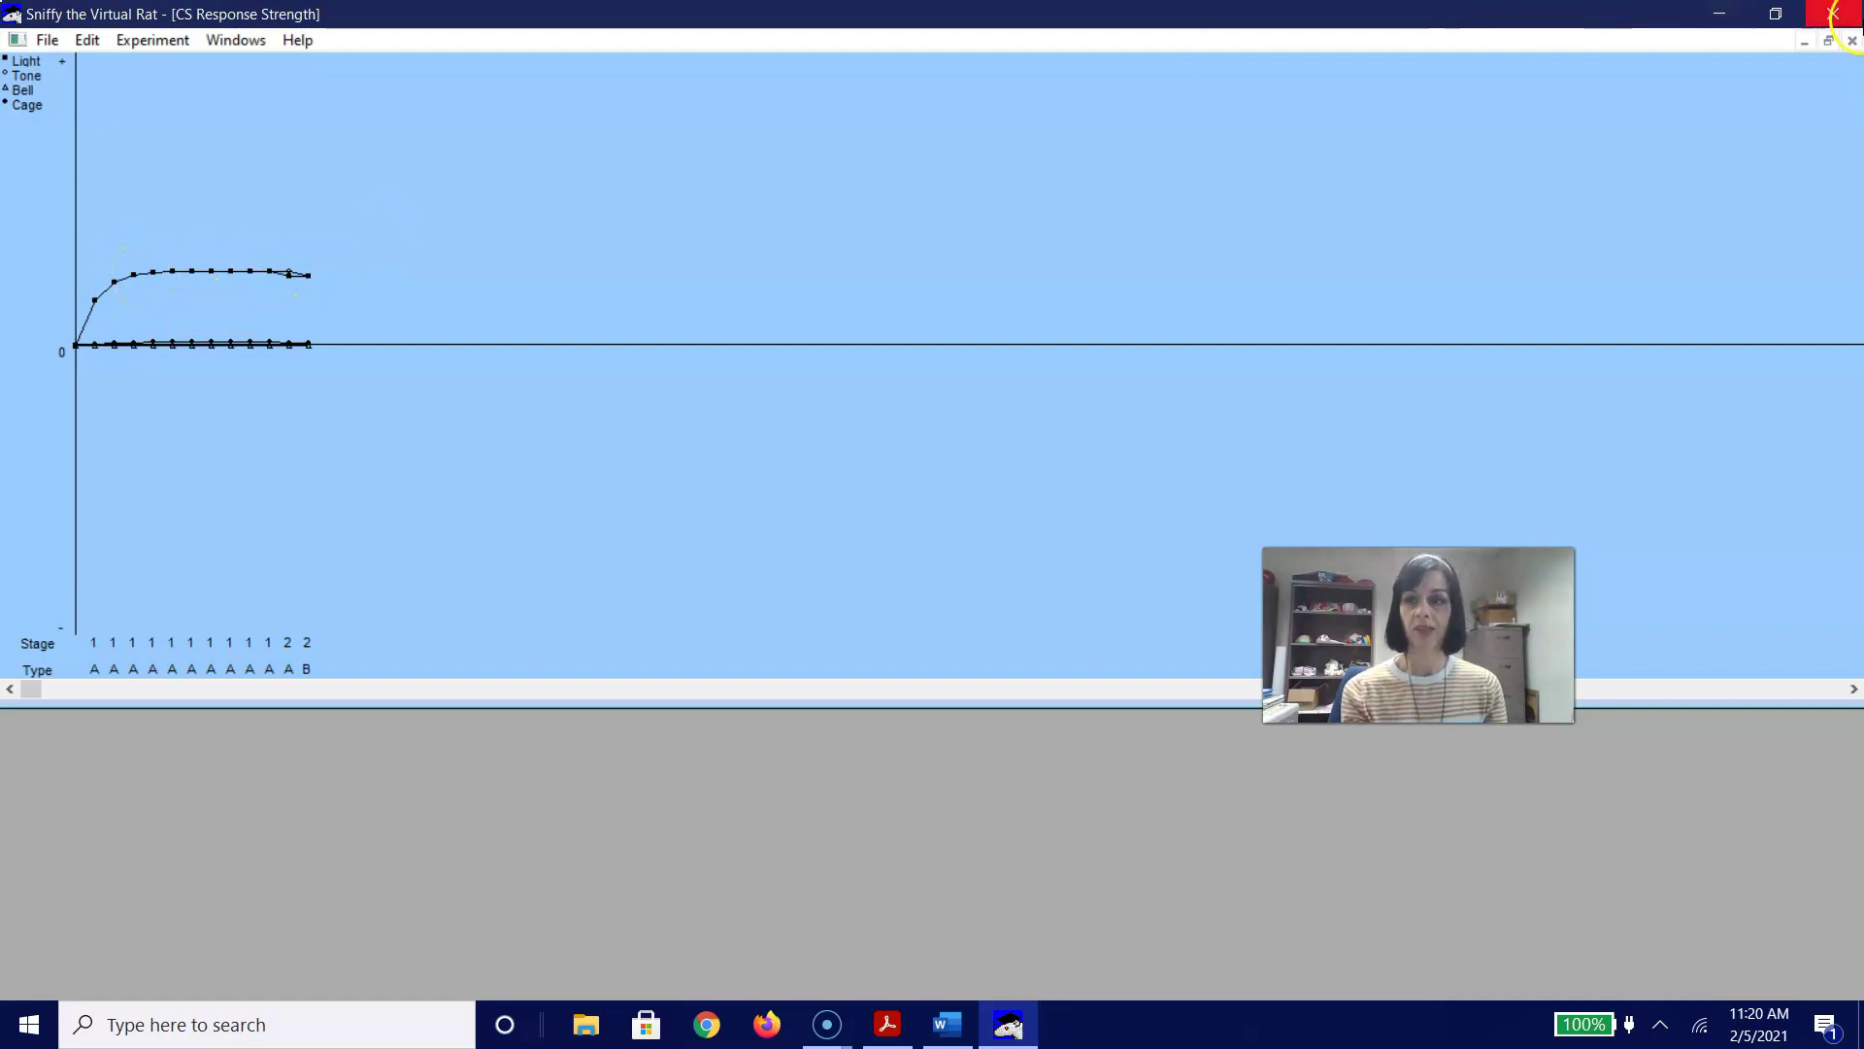
click(1851, 39)
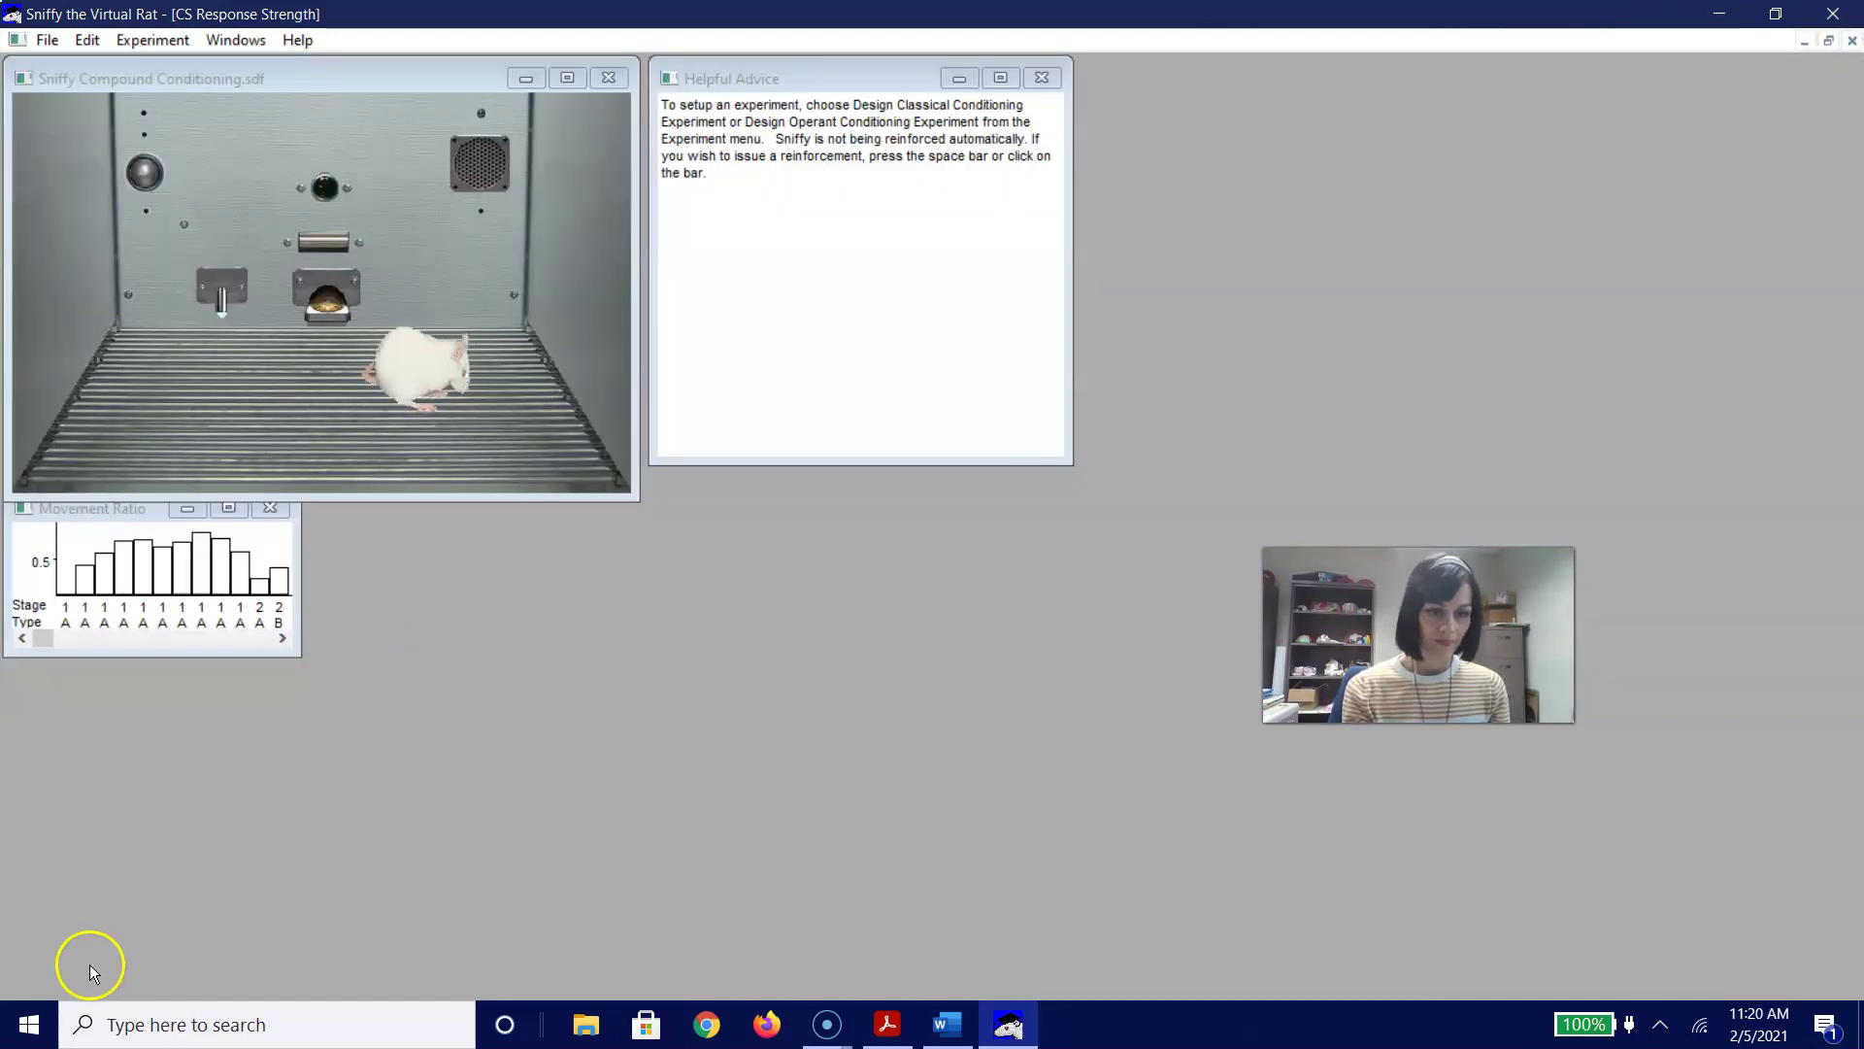
- Save the completed experiment to its existing Sniffy Compound Conditioning file
click(28, 1024)
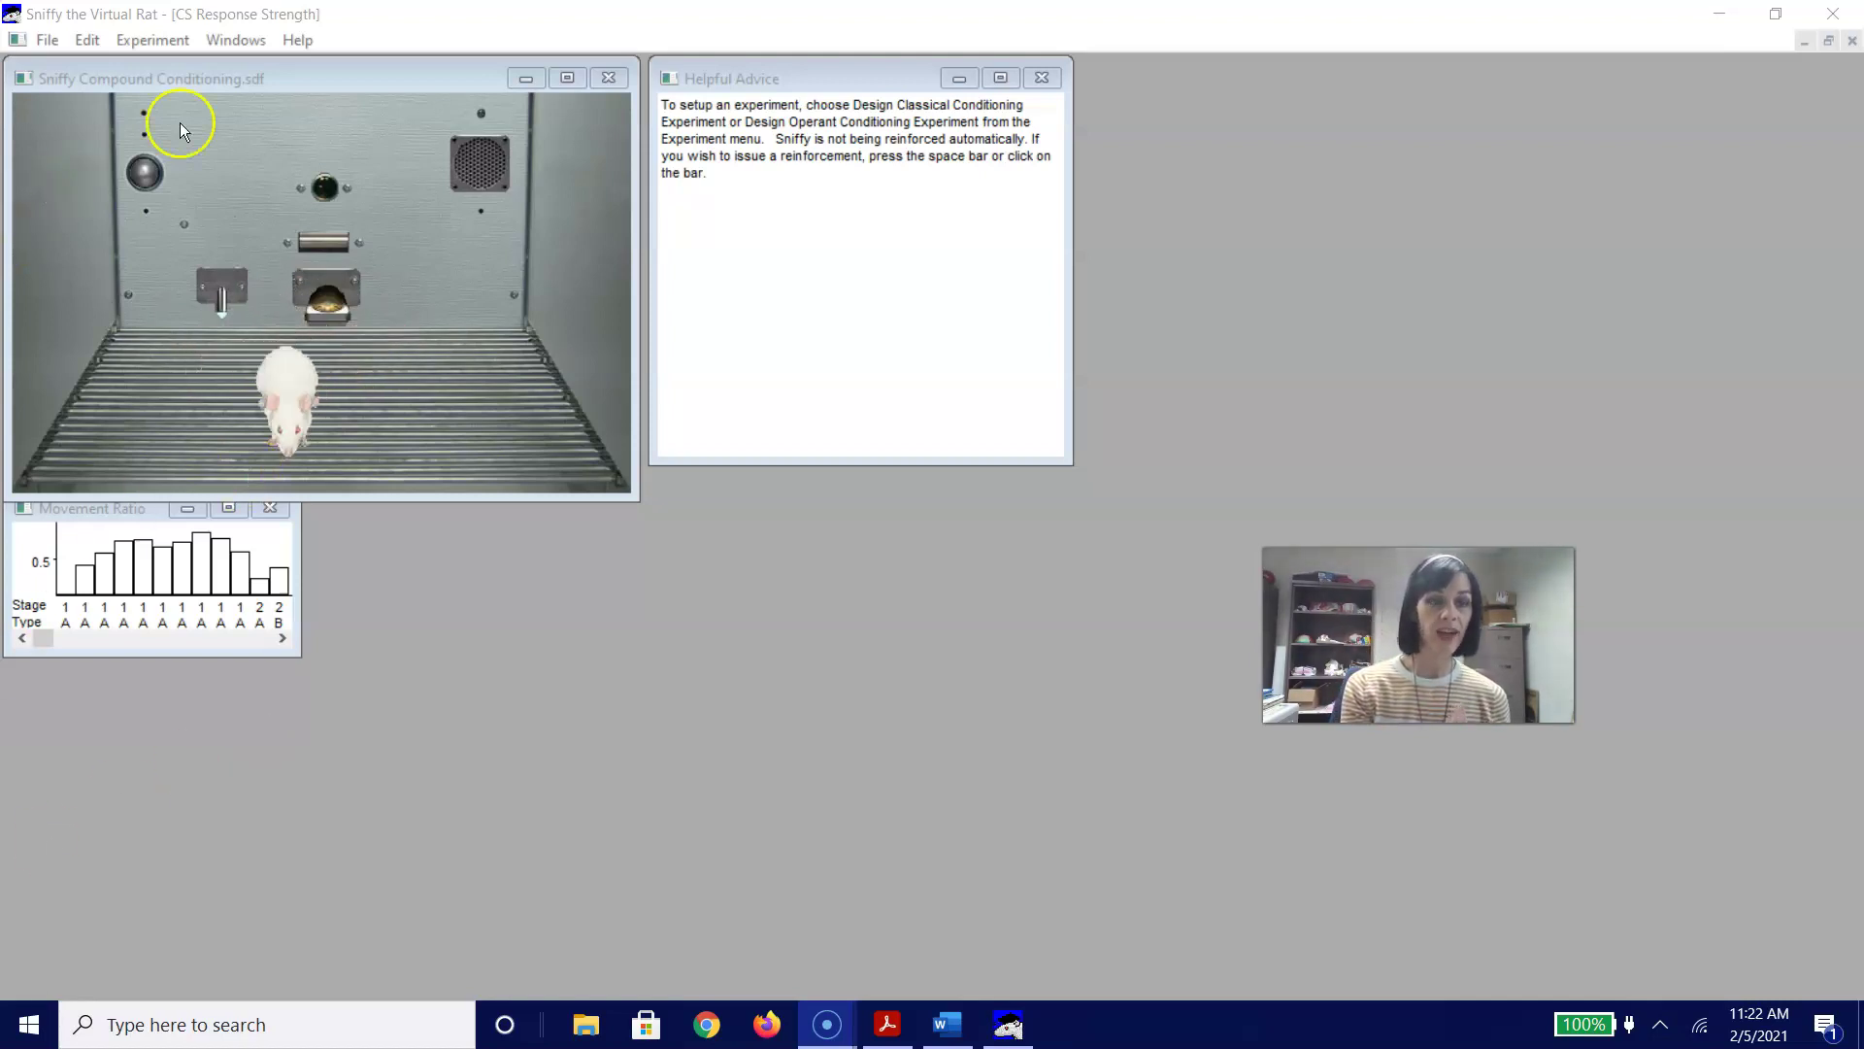
click(45, 39)
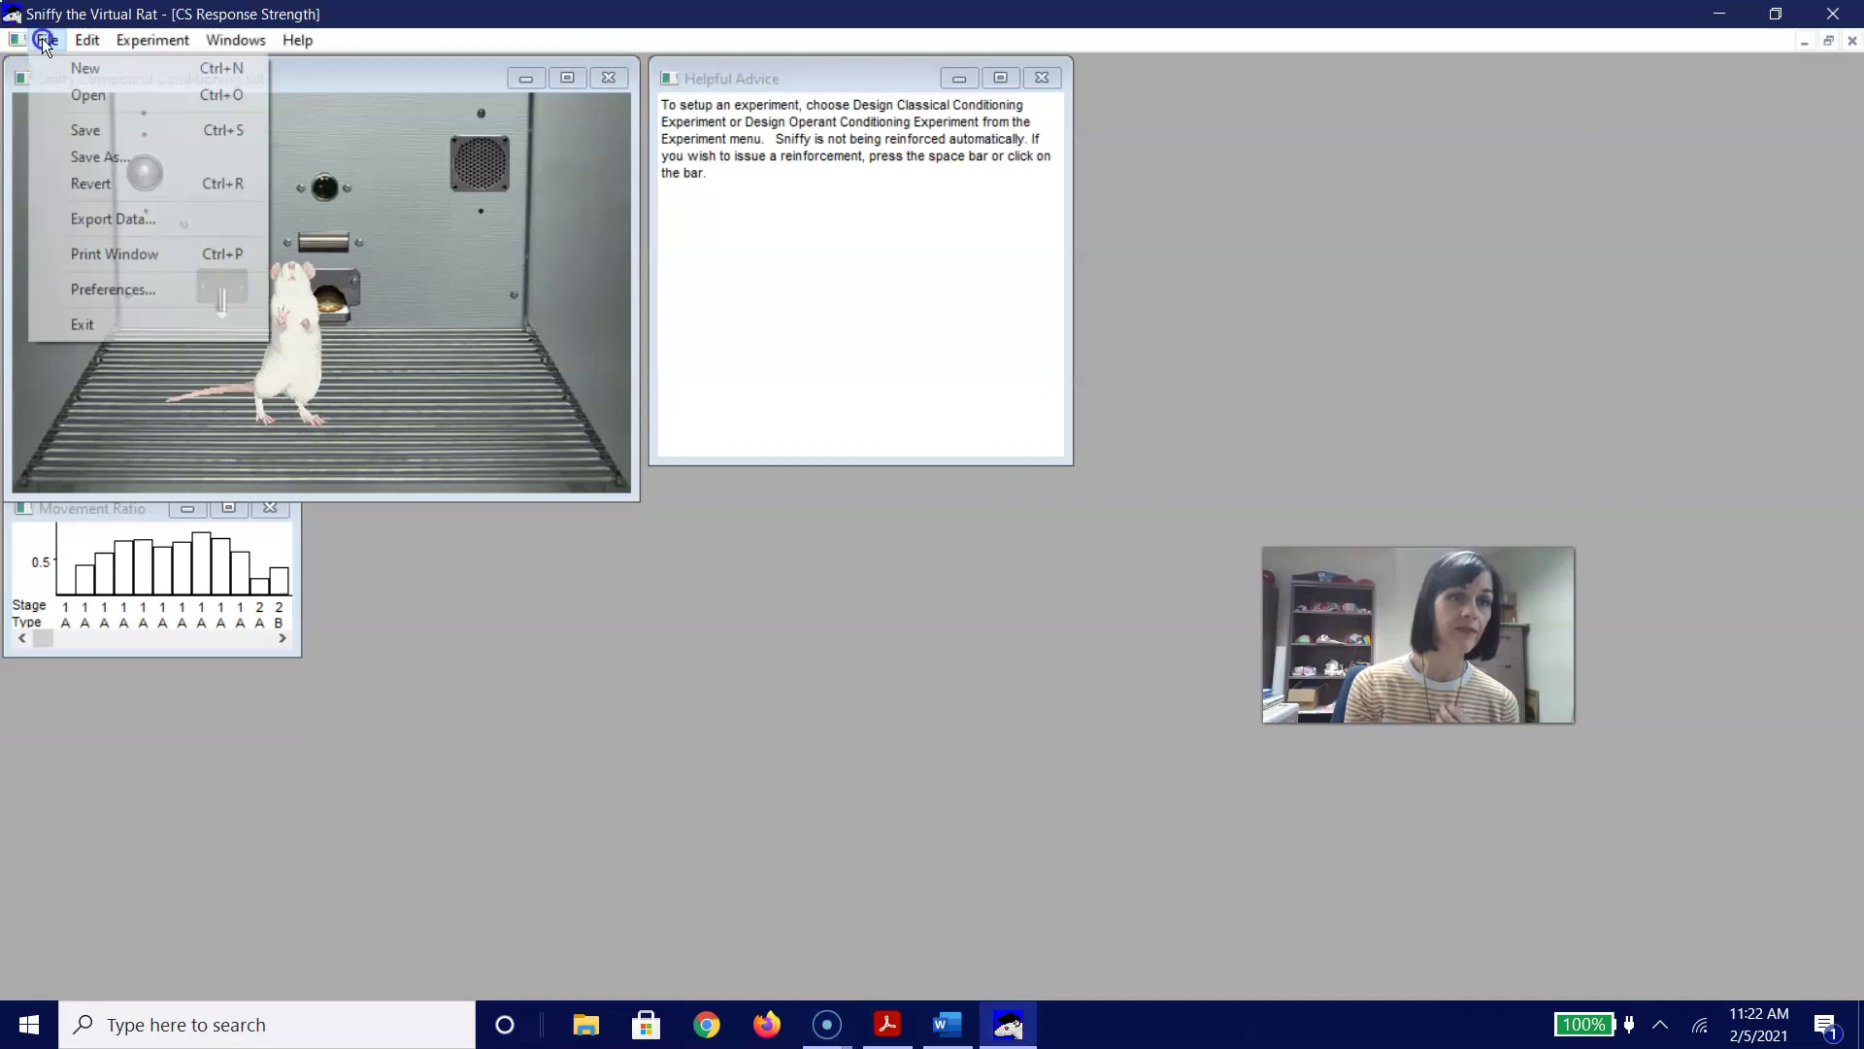
click(80, 138)
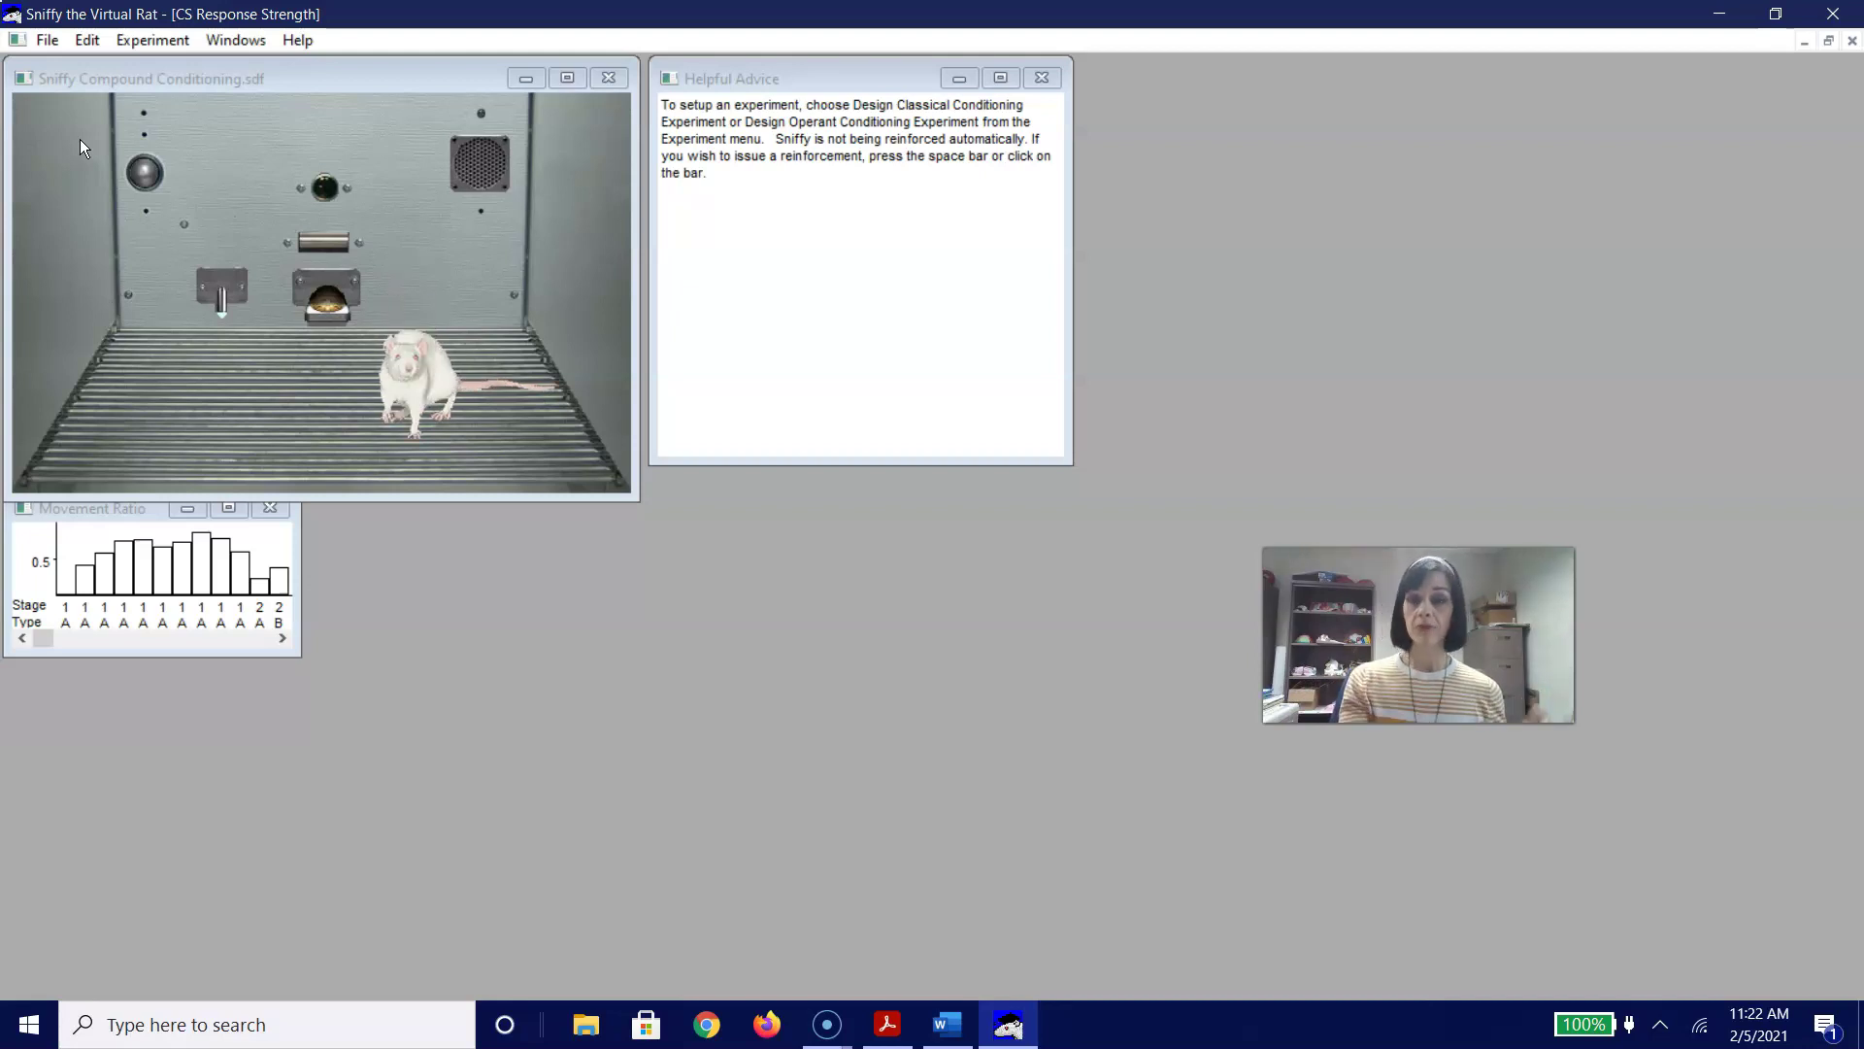
click(41, 39)
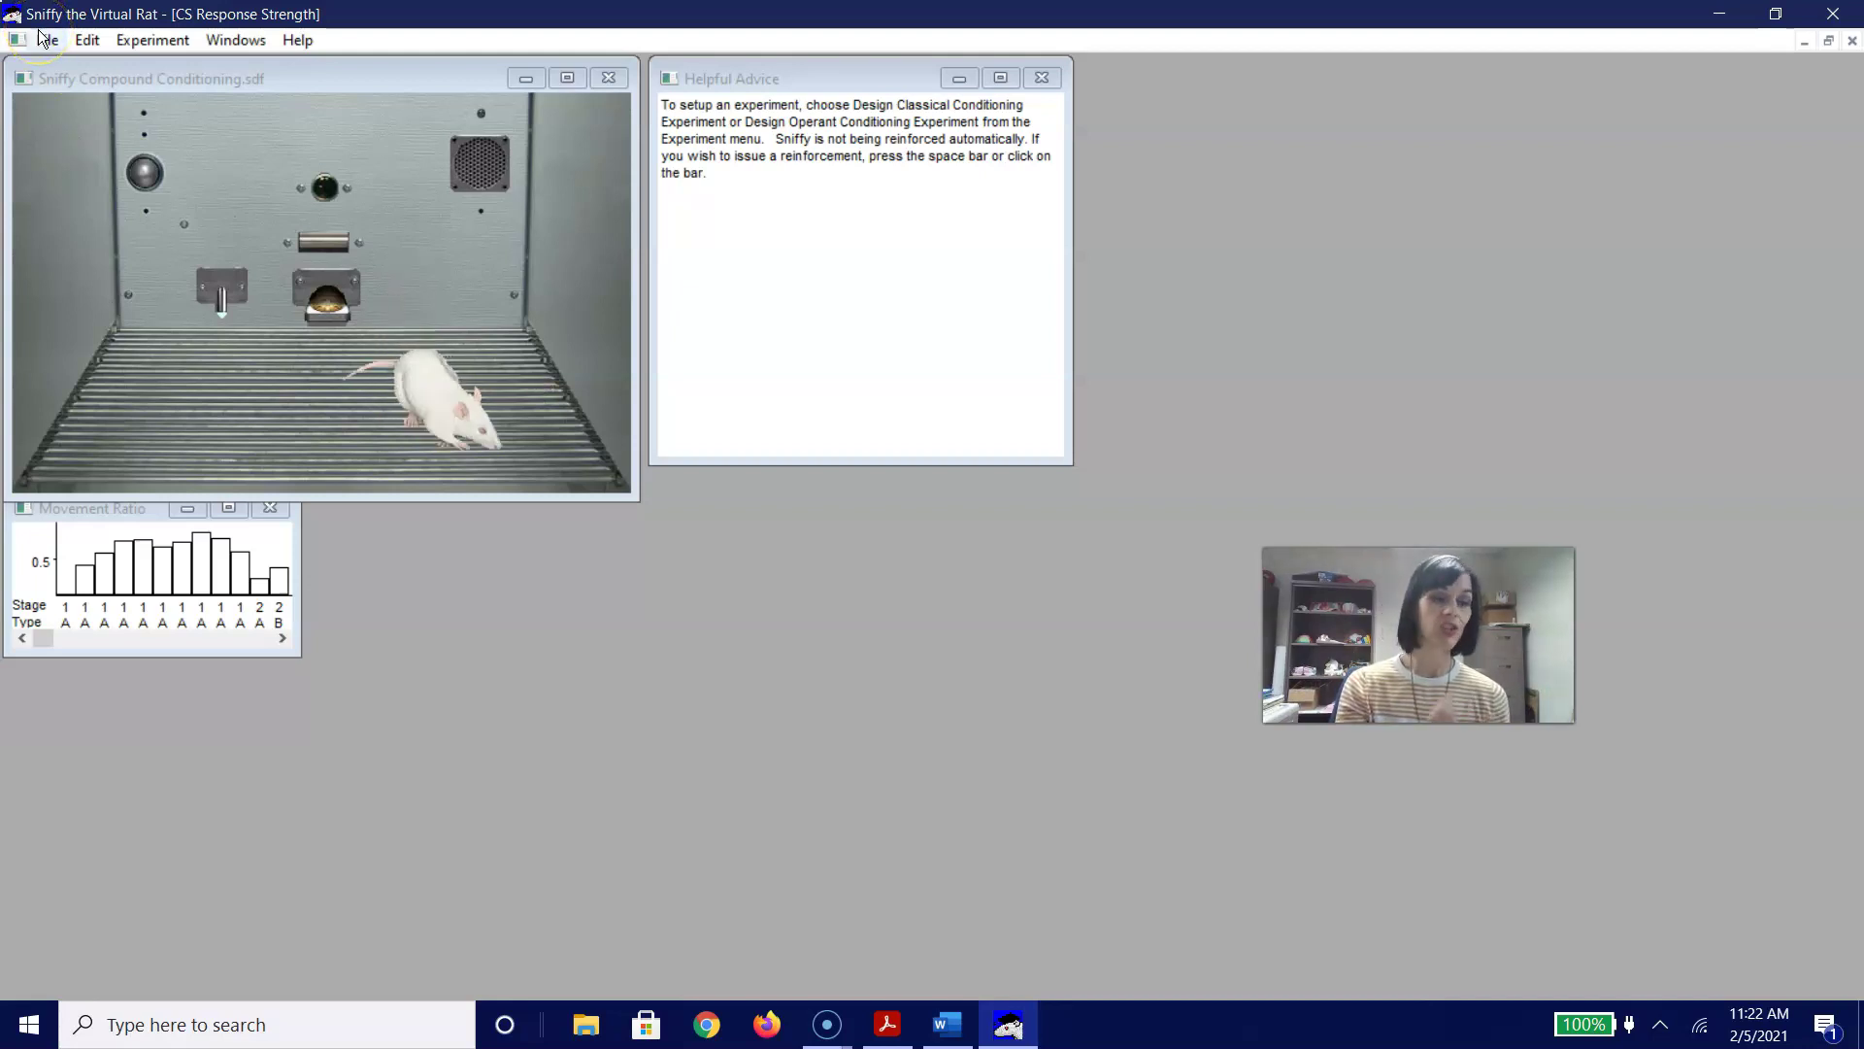
- Open the saved experiment Sniffy Exercise 1.sdf, saving the changes to the compound conditioning file first
click(40, 39)
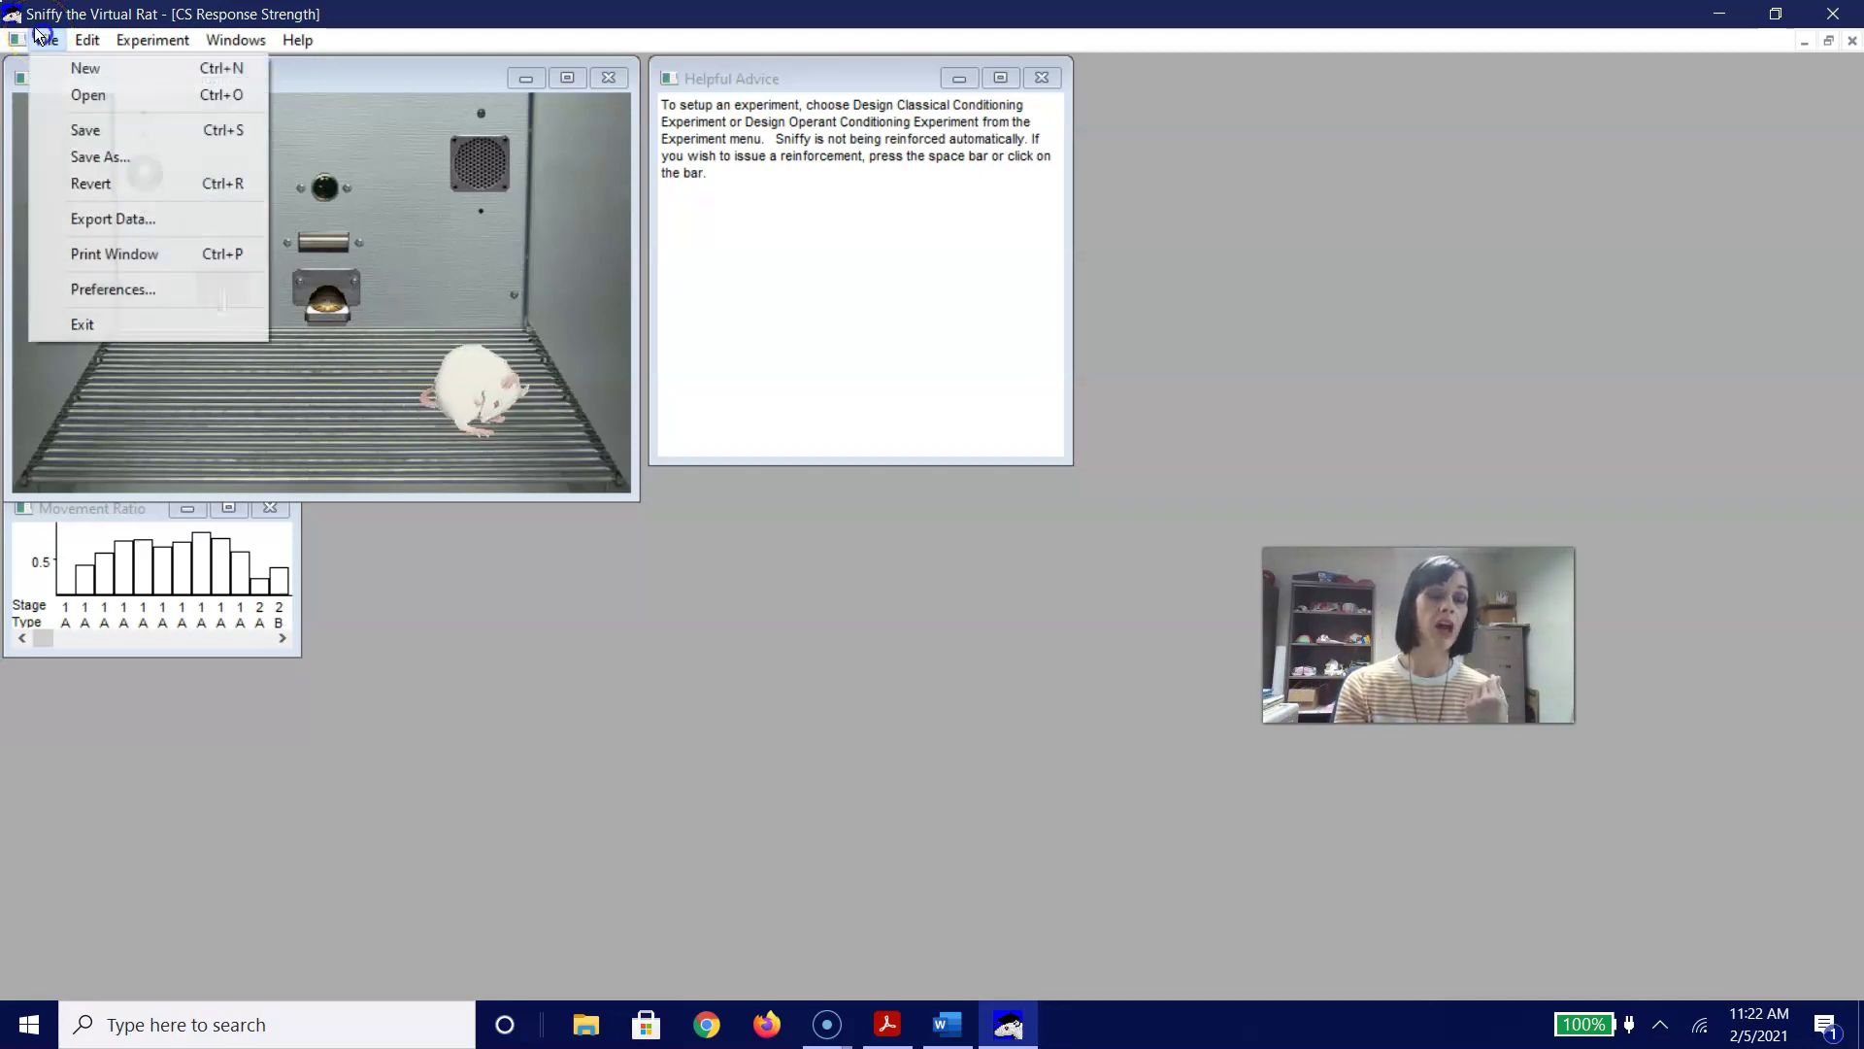
click(74, 90)
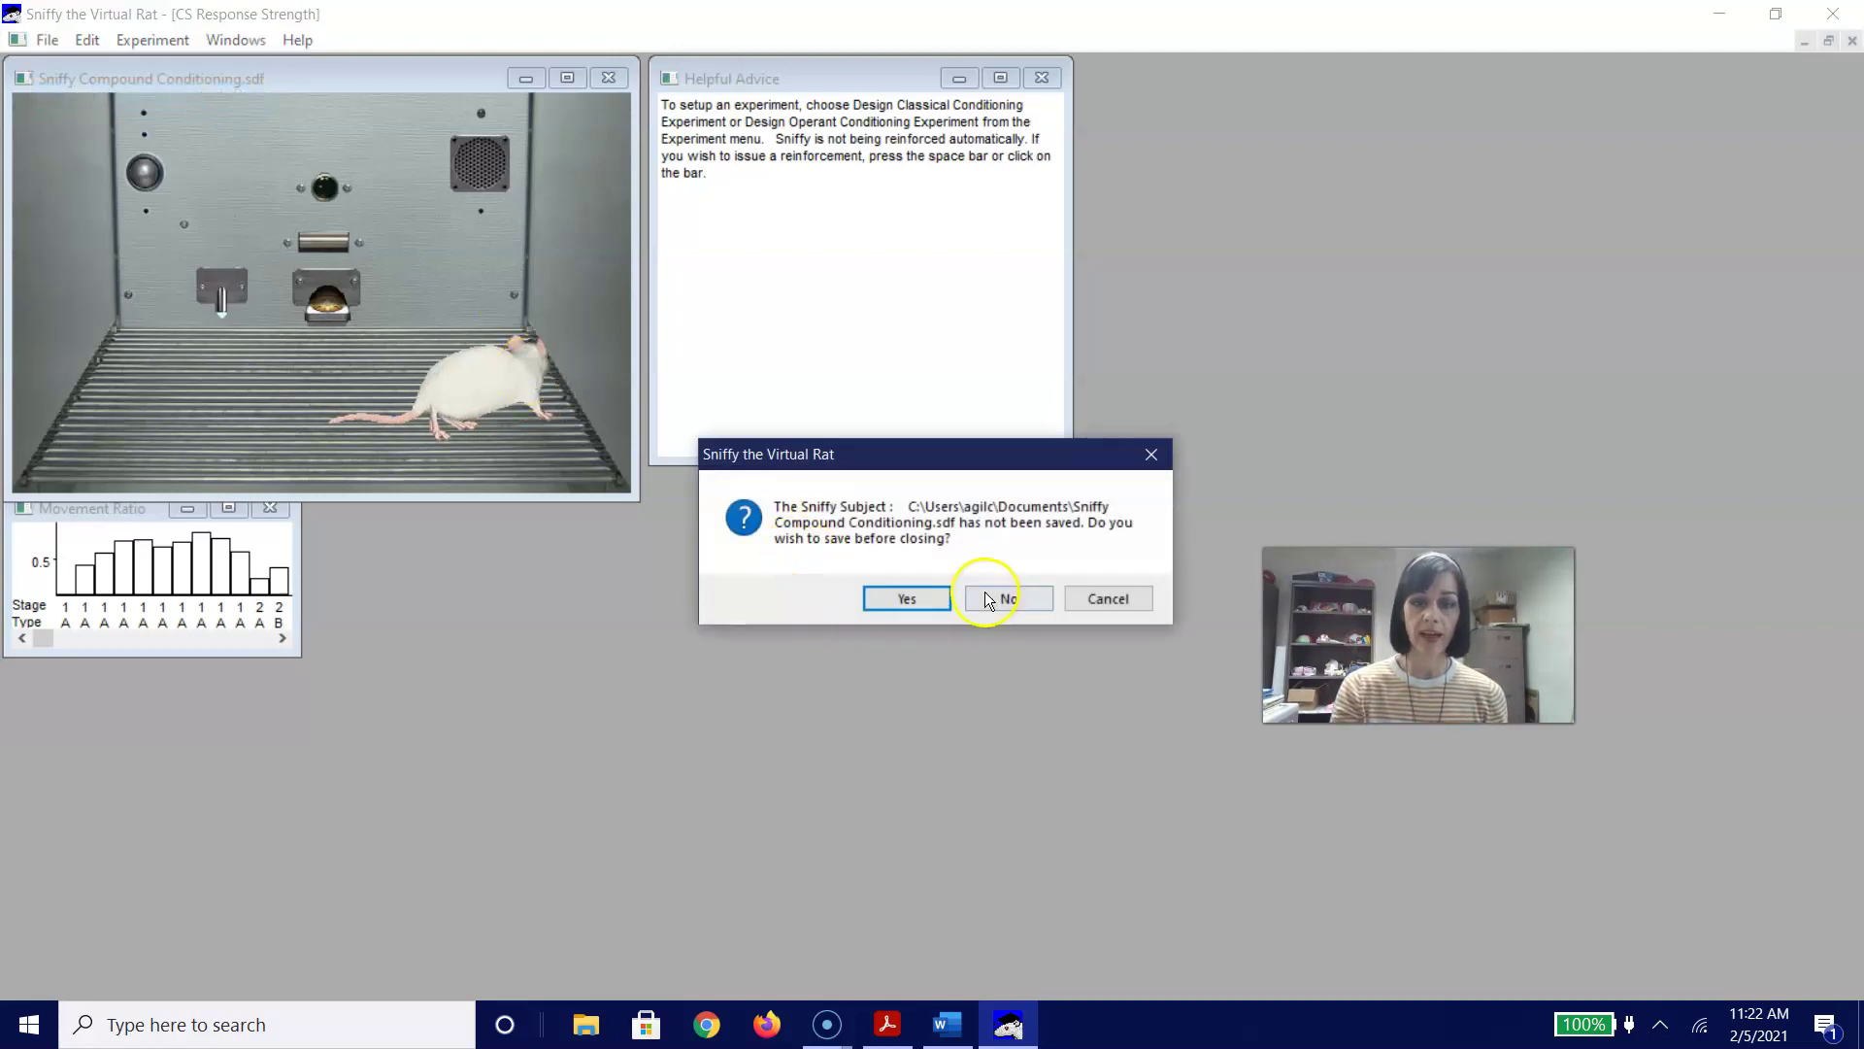
click(898, 599)
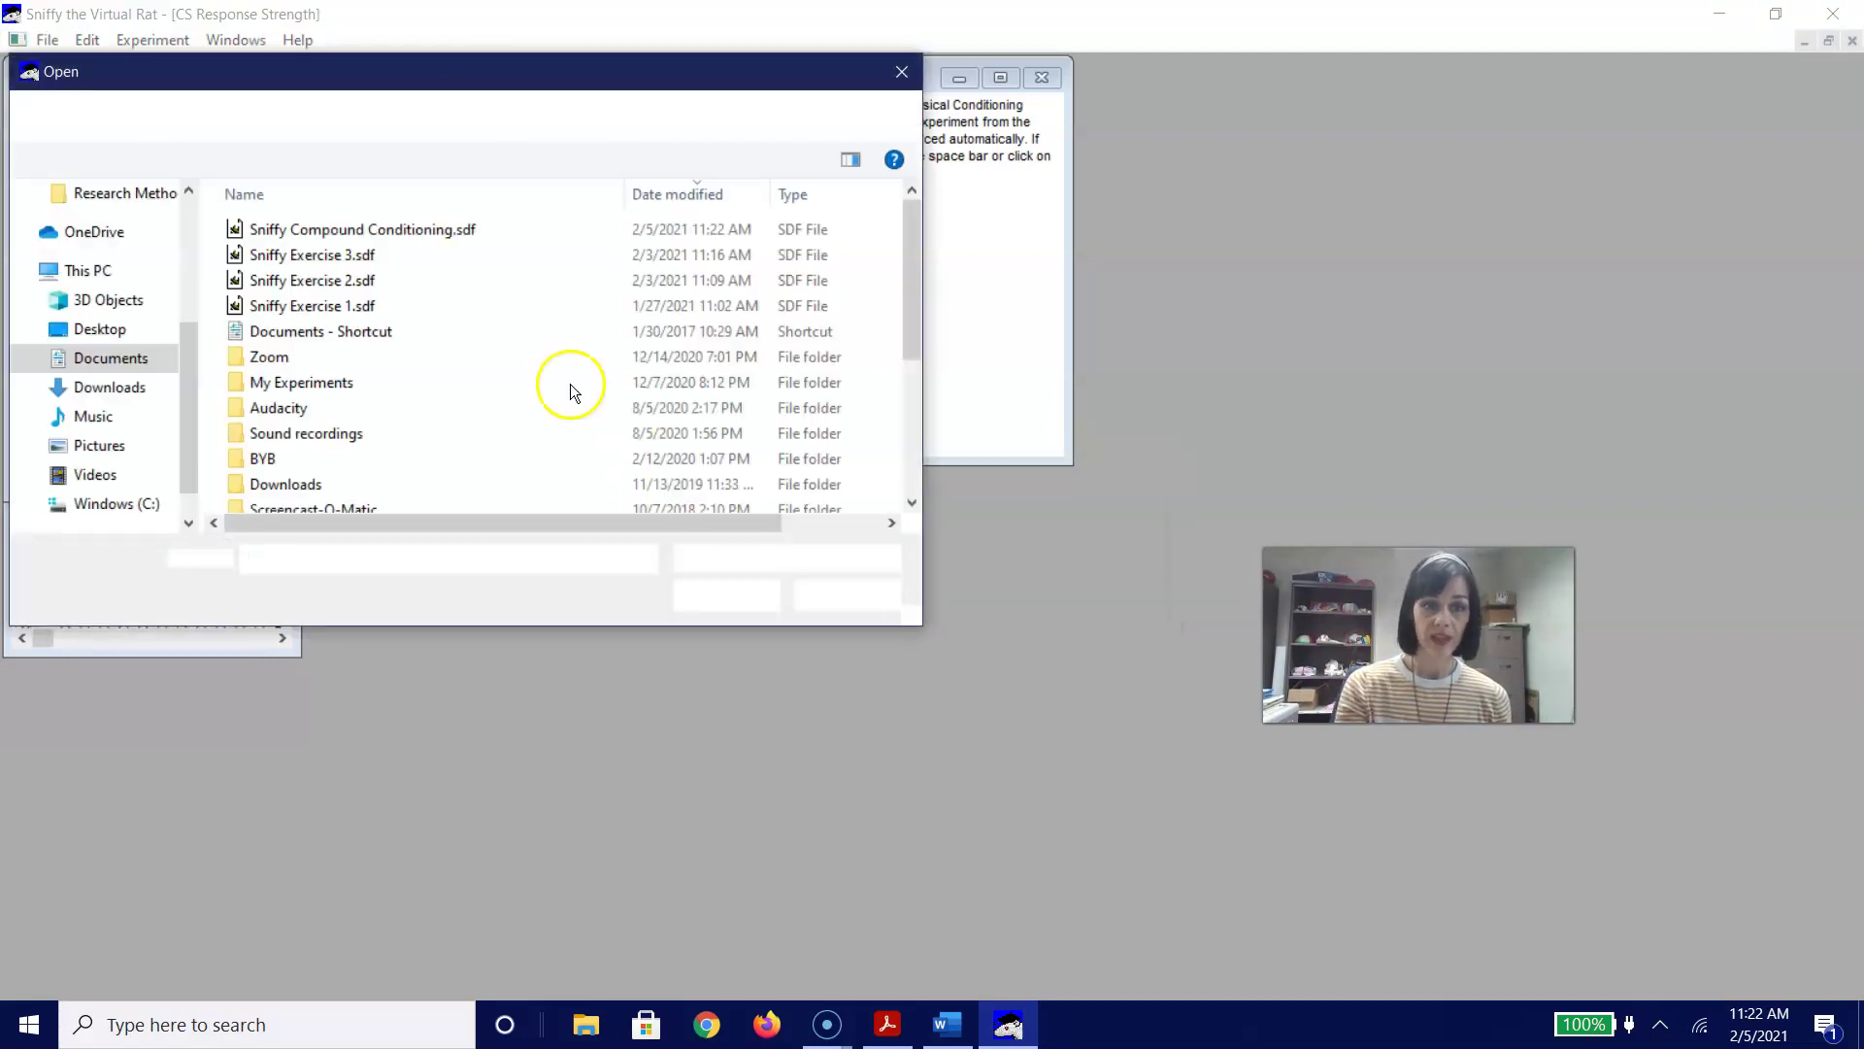
double_click(366, 304)
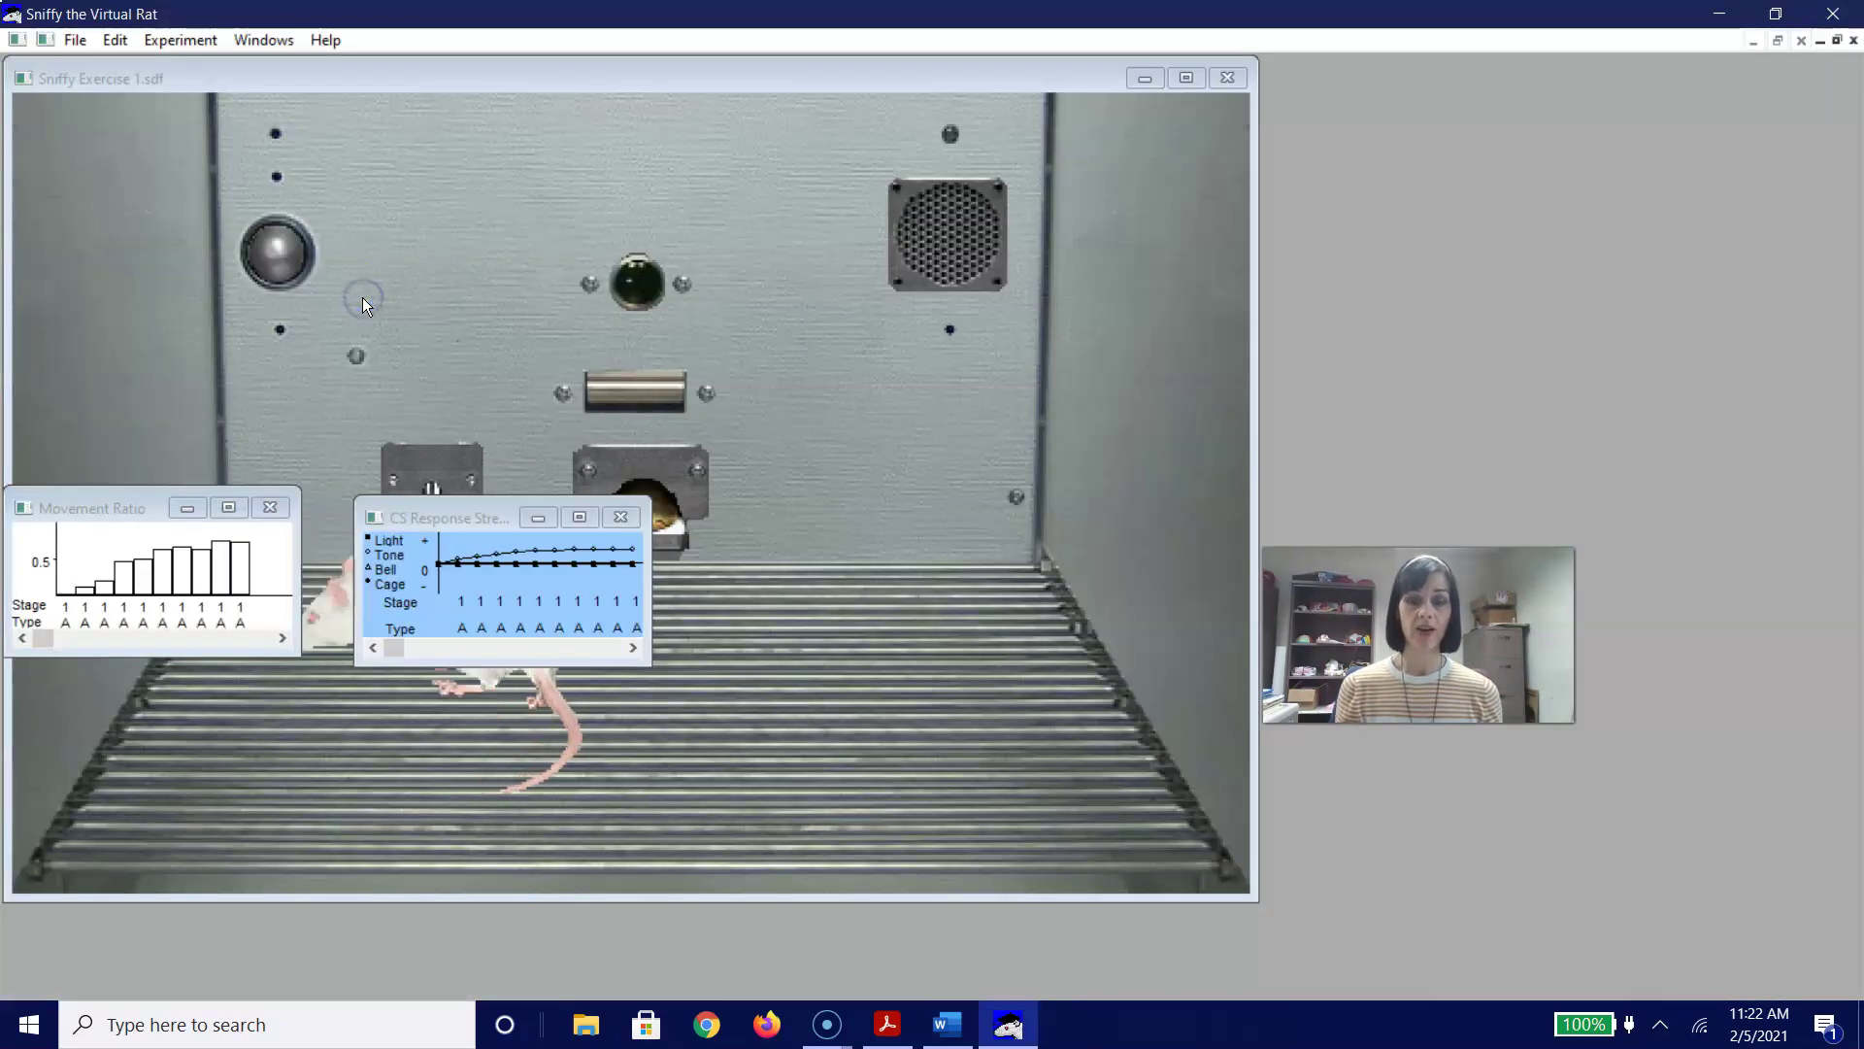
click(1181, 77)
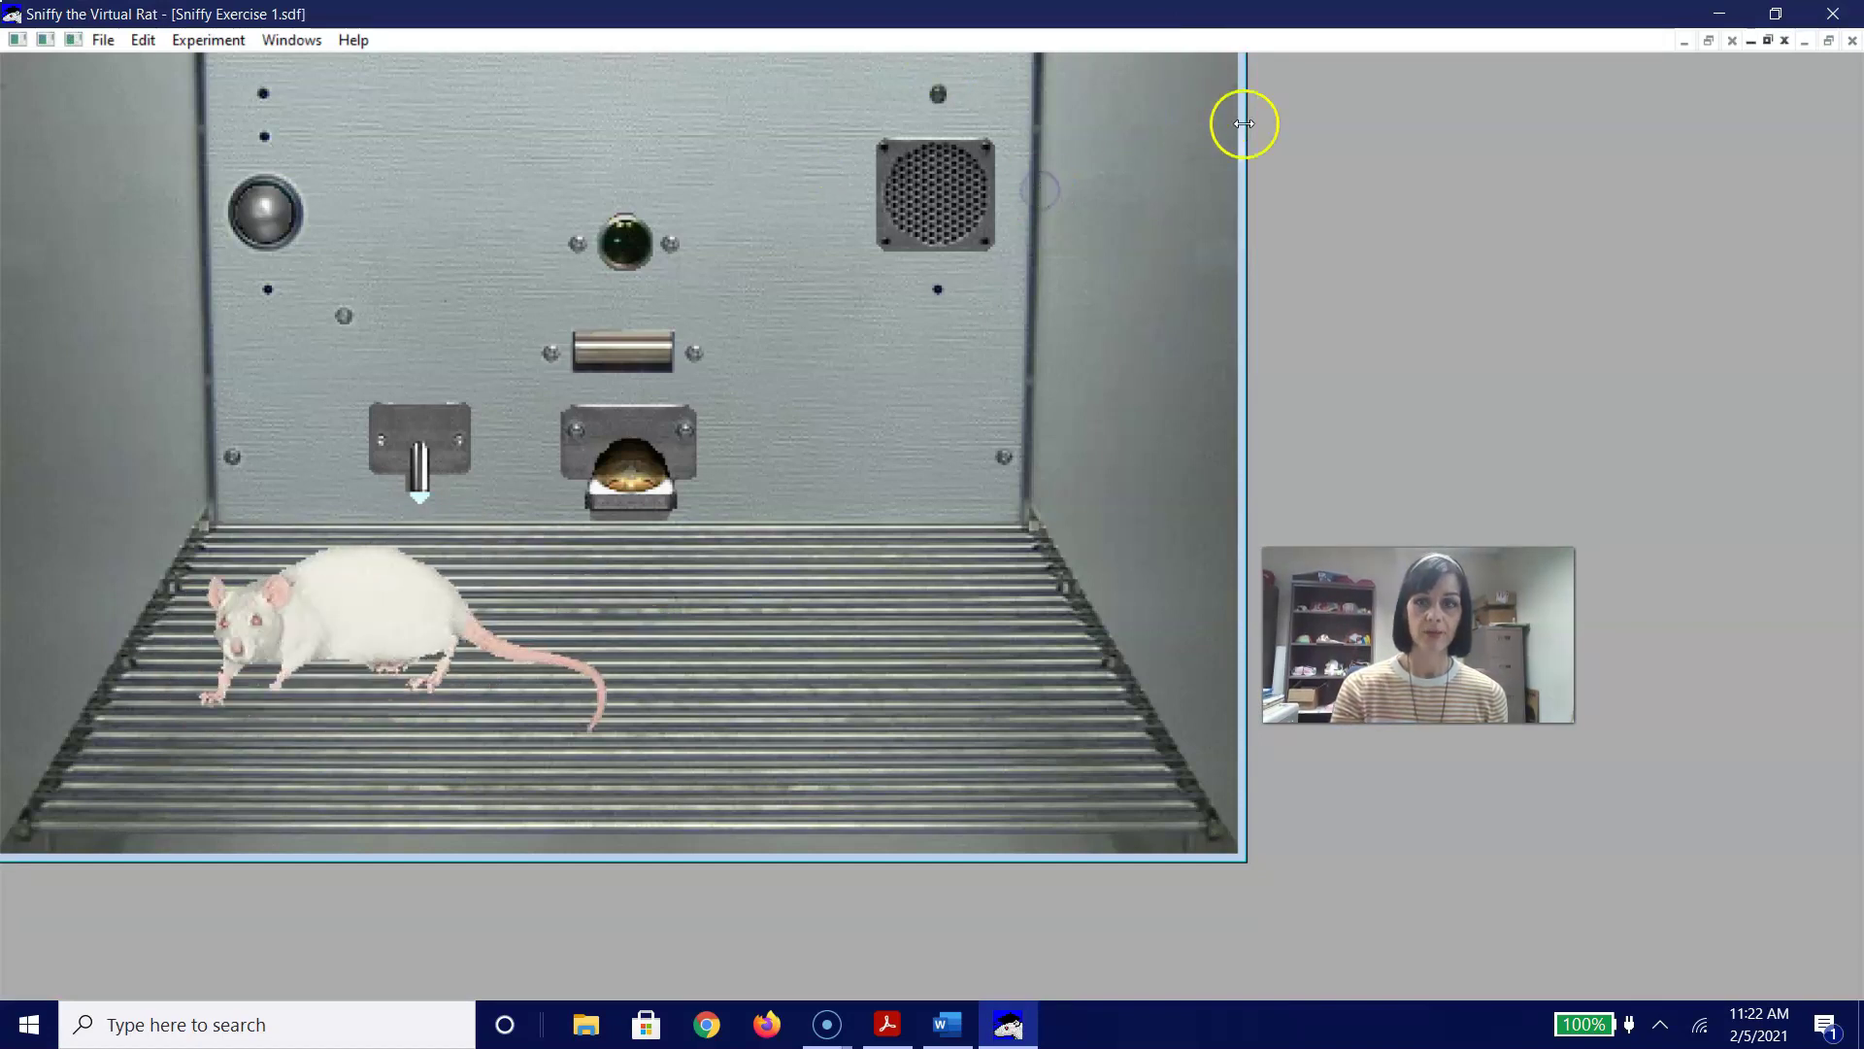
click(1709, 41)
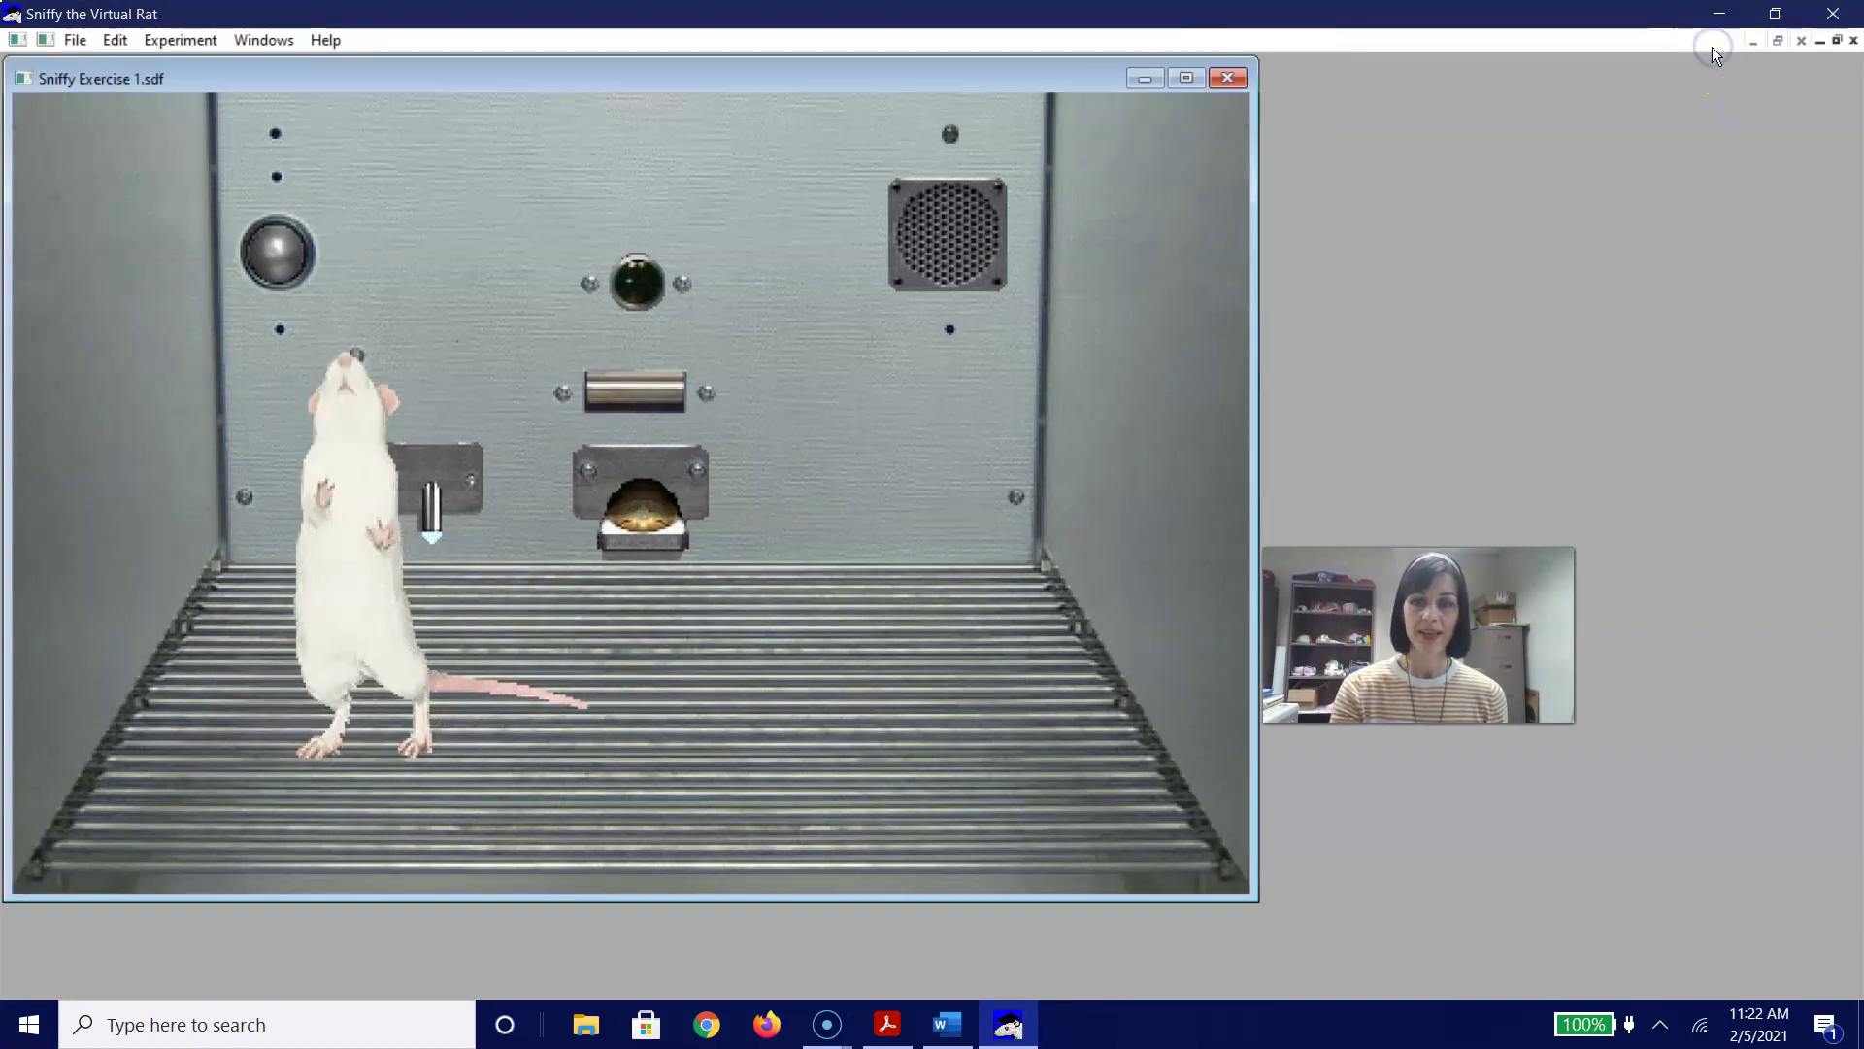
click(1186, 78)
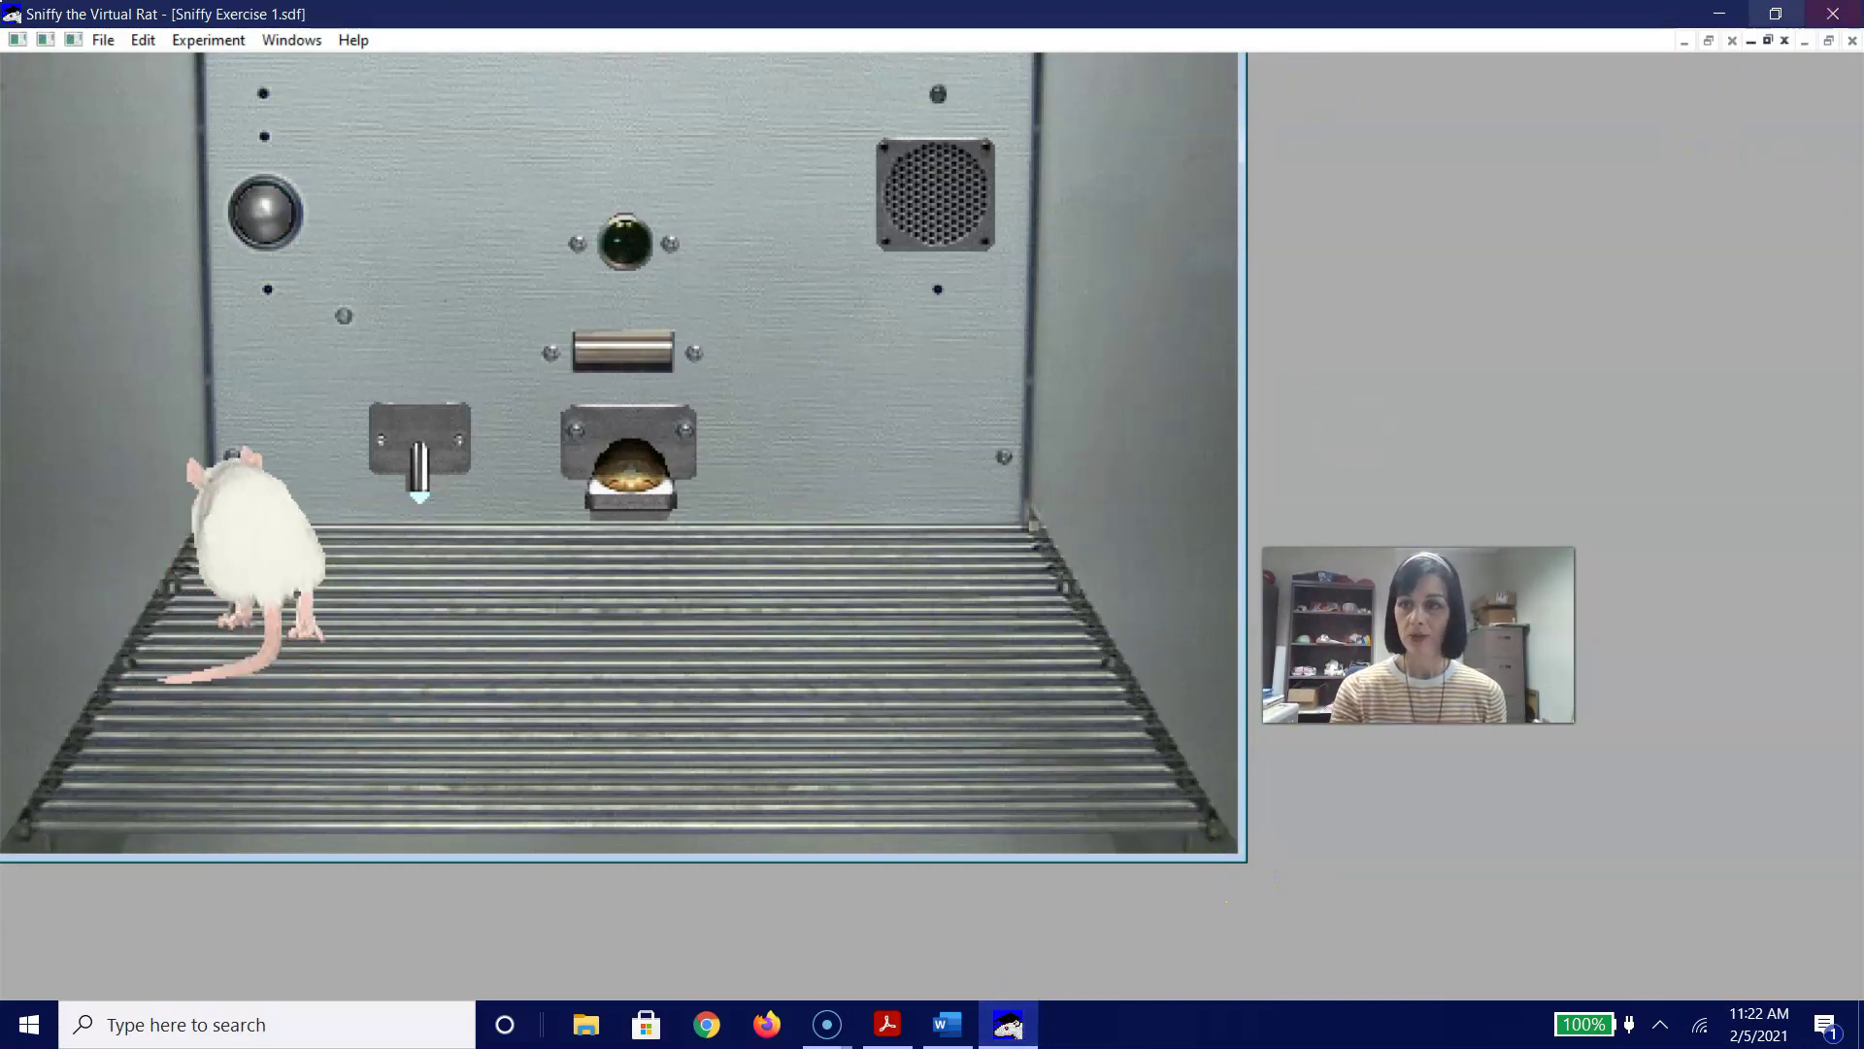
click(1828, 41)
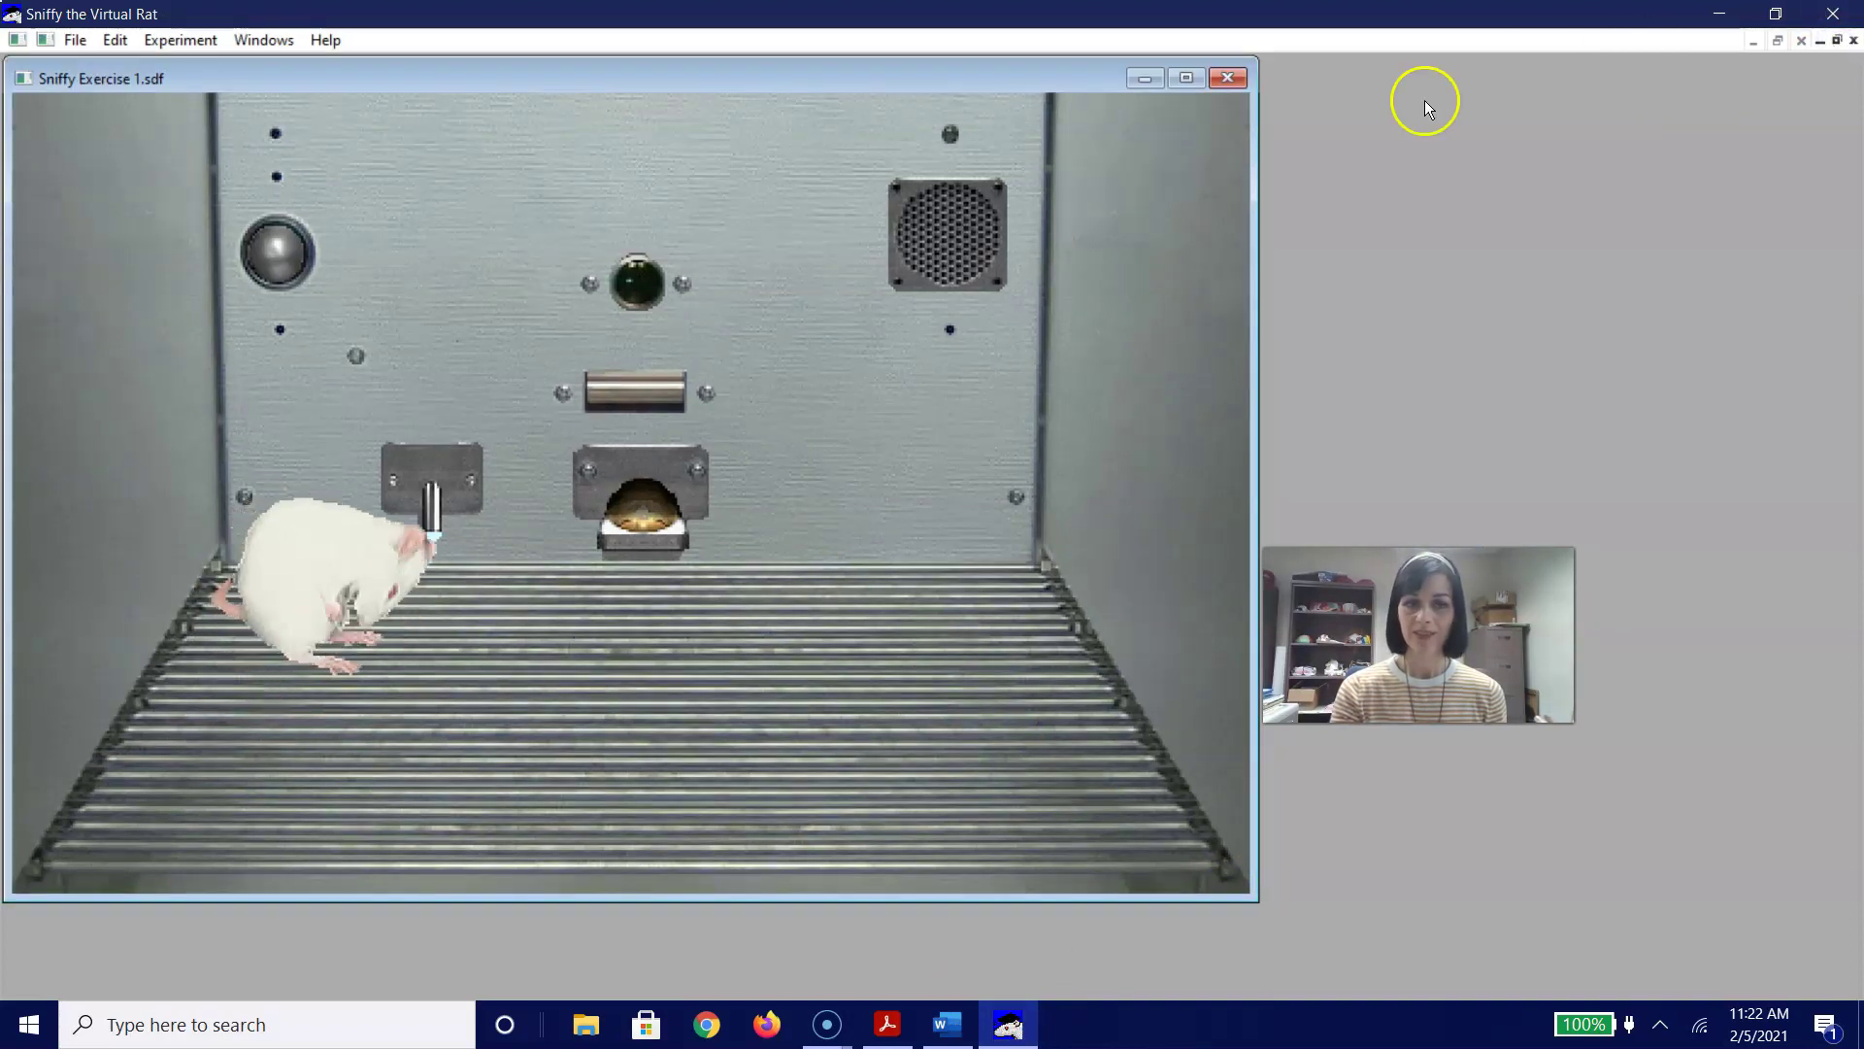
- Move the Sniffy Exercise 1 chamber window and the Helpful Advice window clear of the two graphs
drag(954, 59, 1693, 58)
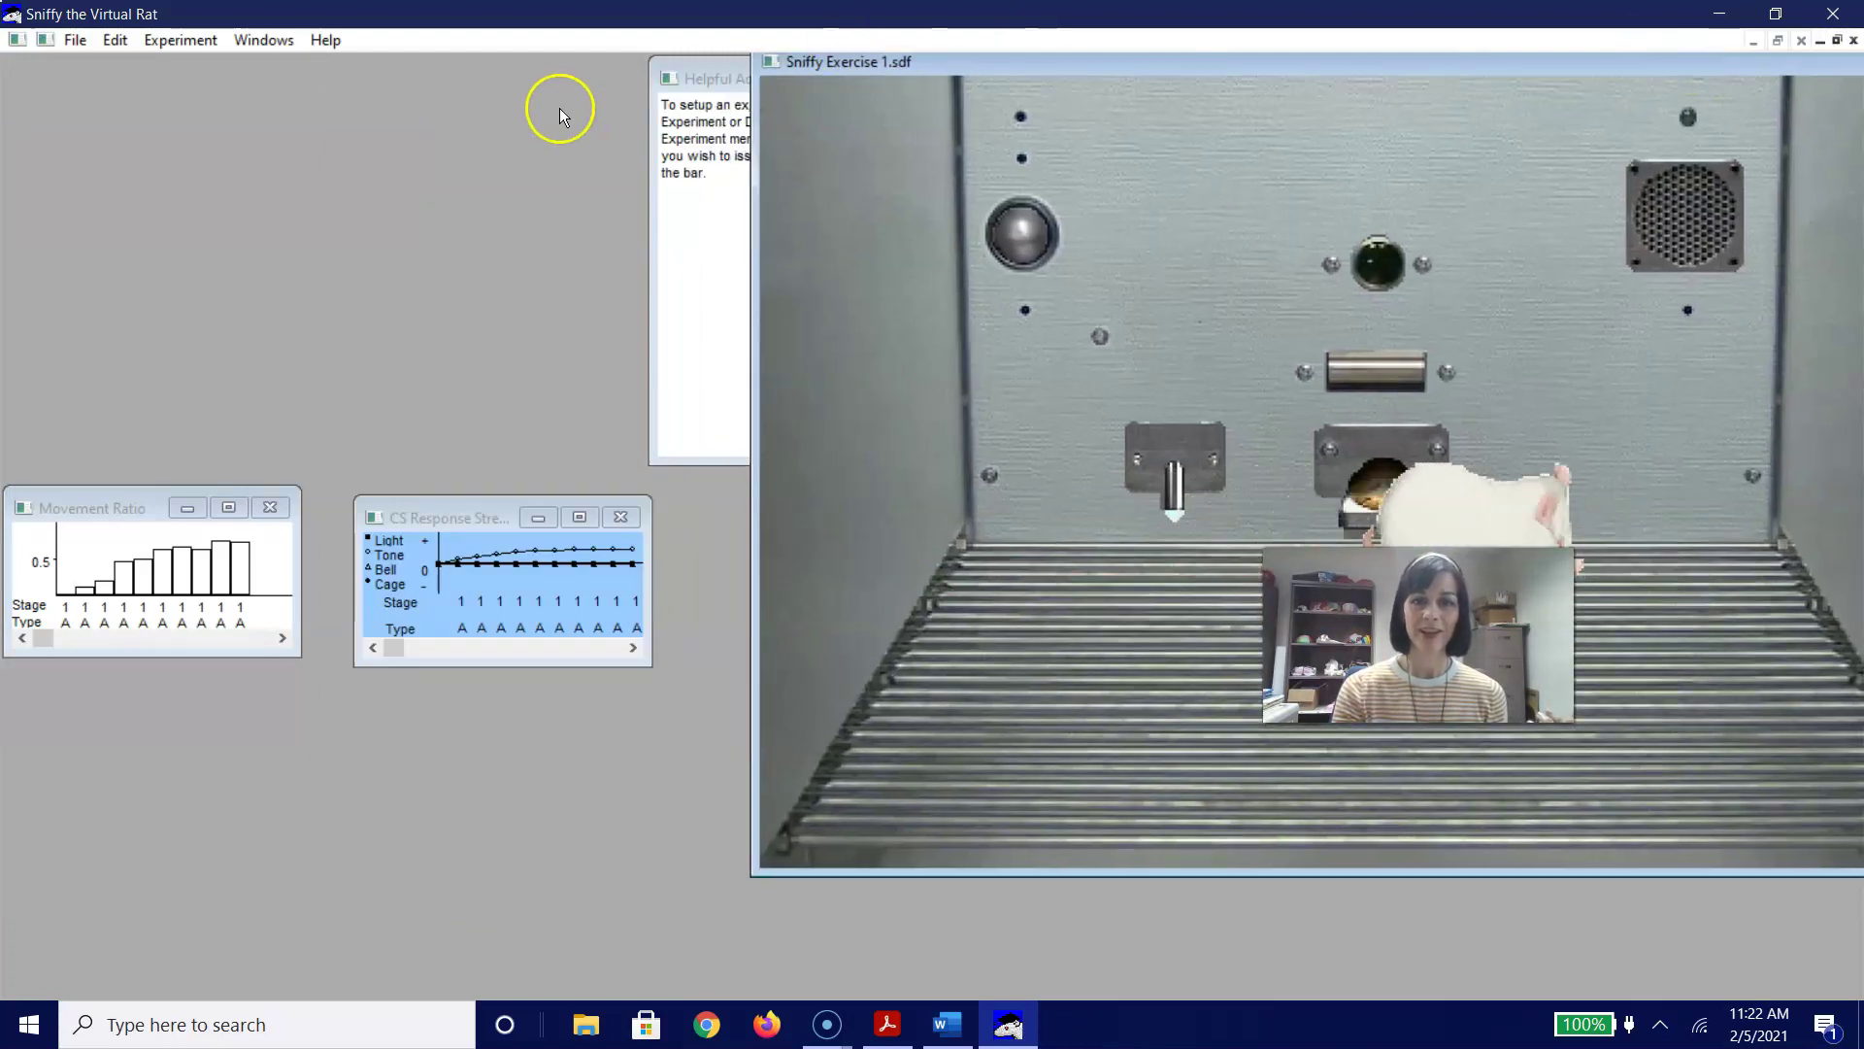
drag(718, 80, 306, 102)
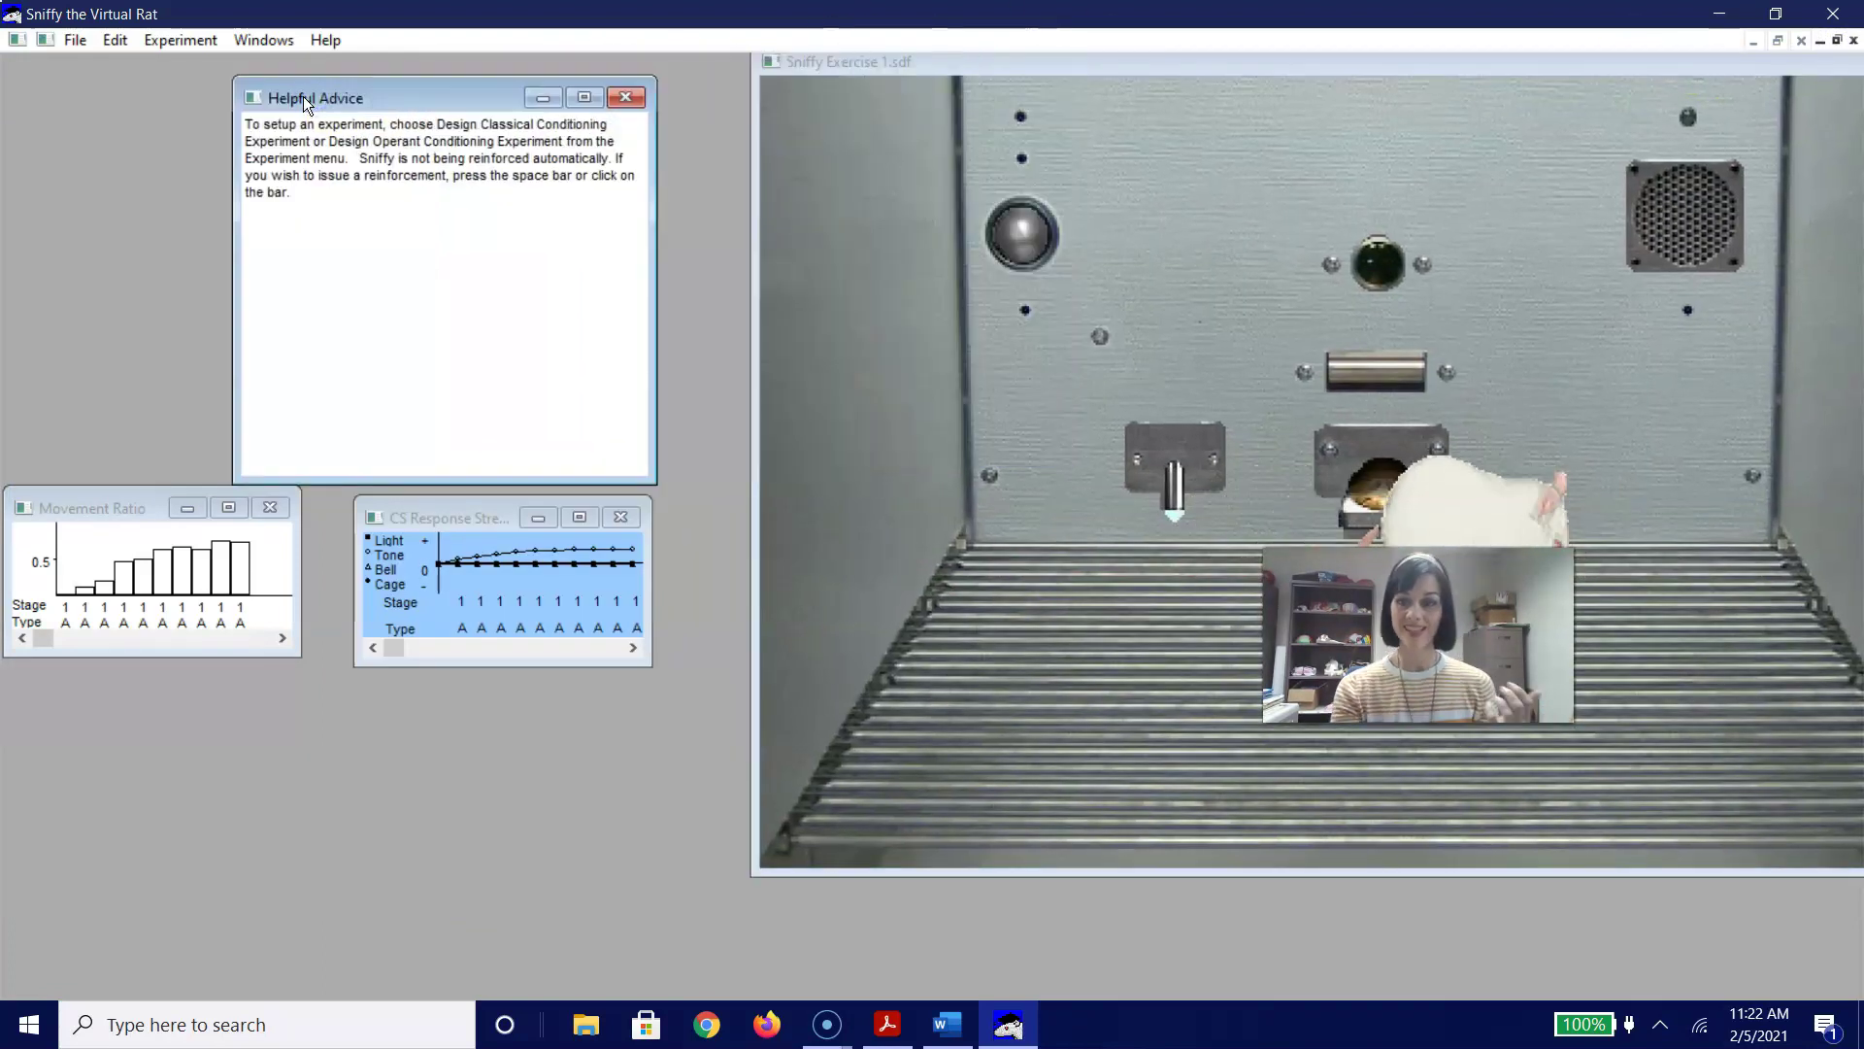
key(alt+Tab)
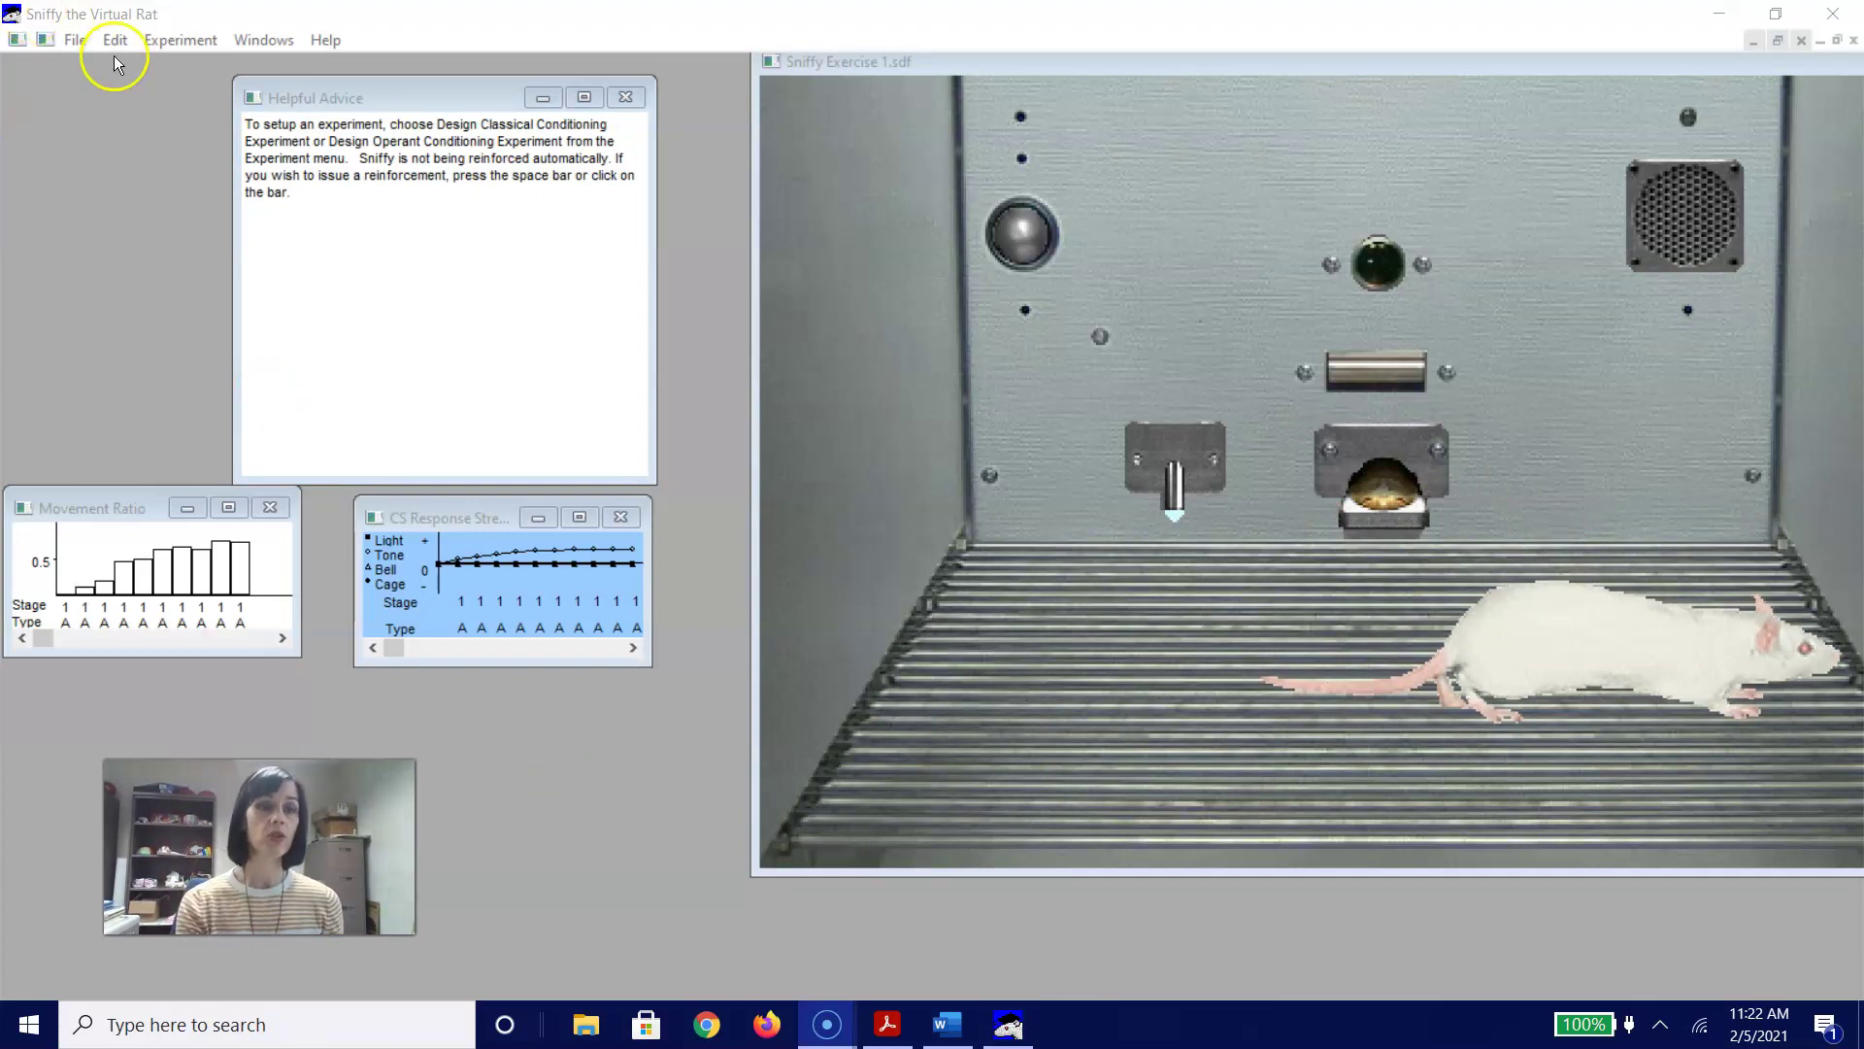
- Review the trial interval, number of presentations and stimuli of stage 1 in the classical conditioning design
click(155, 42)
click(190, 66)
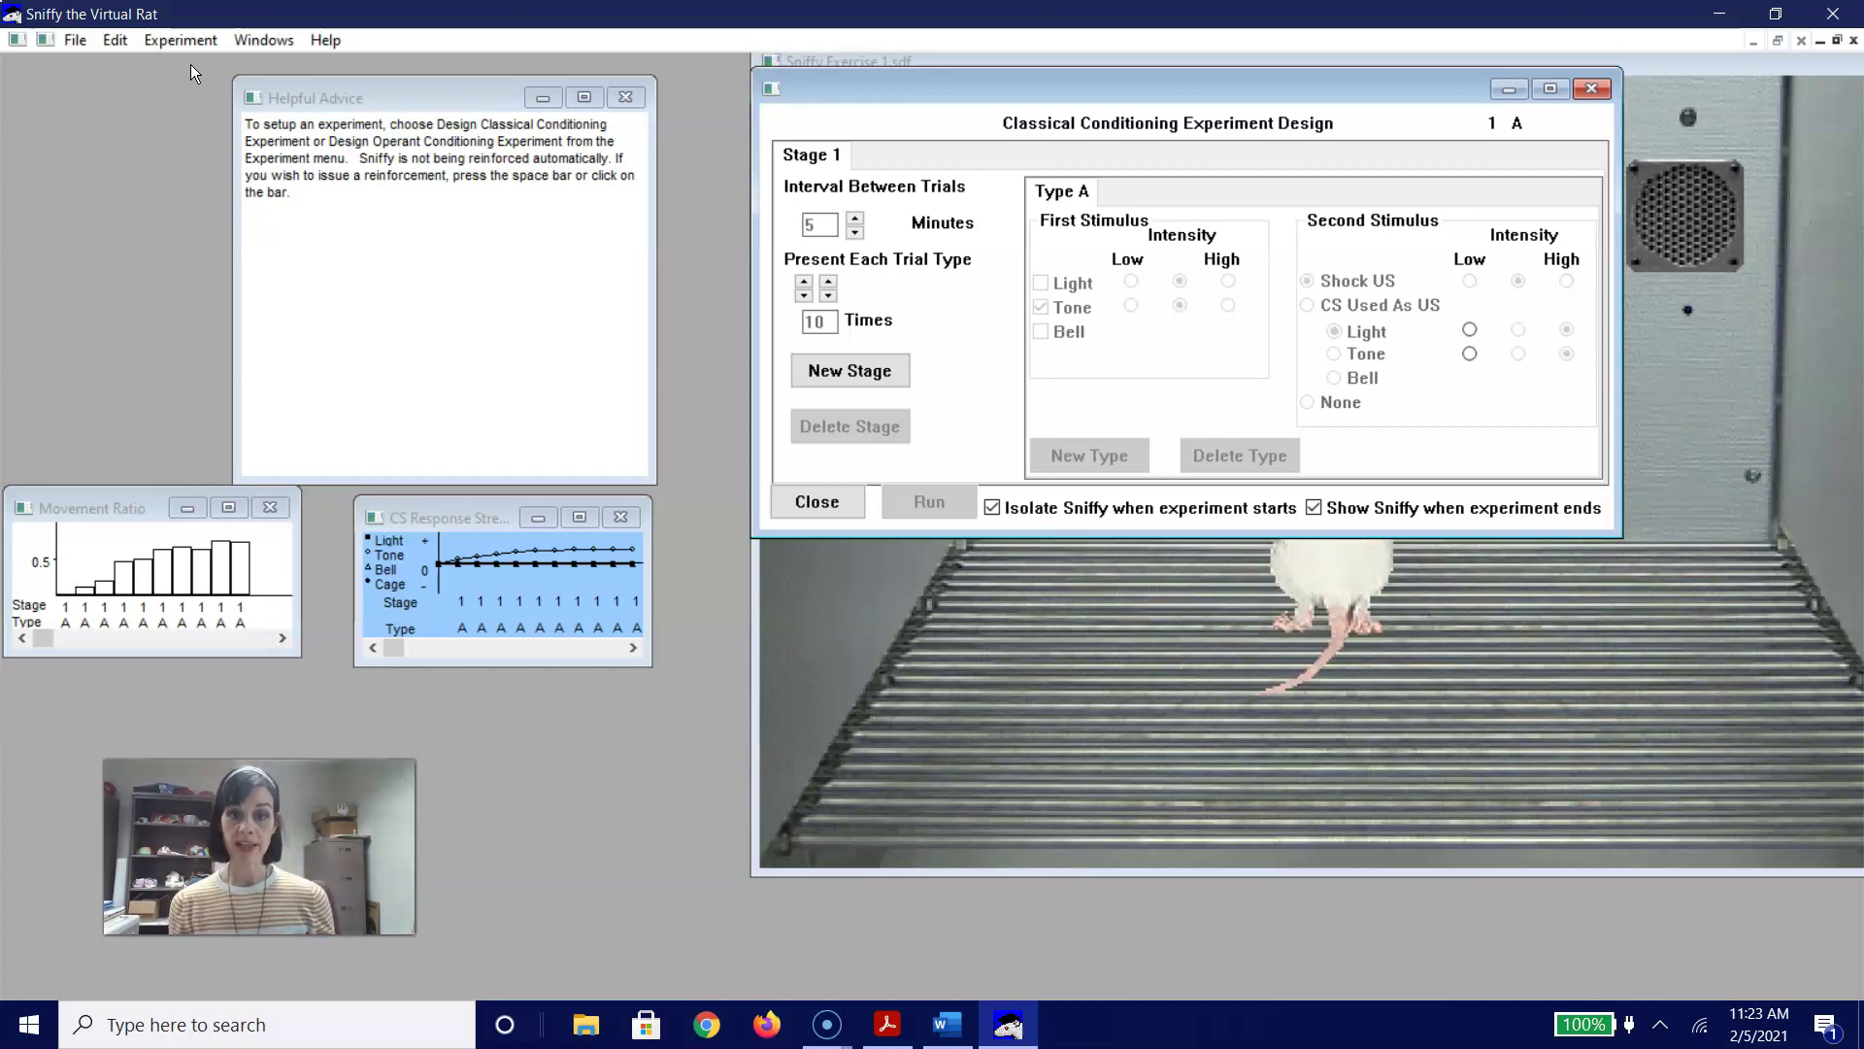
click(821, 226)
click(821, 320)
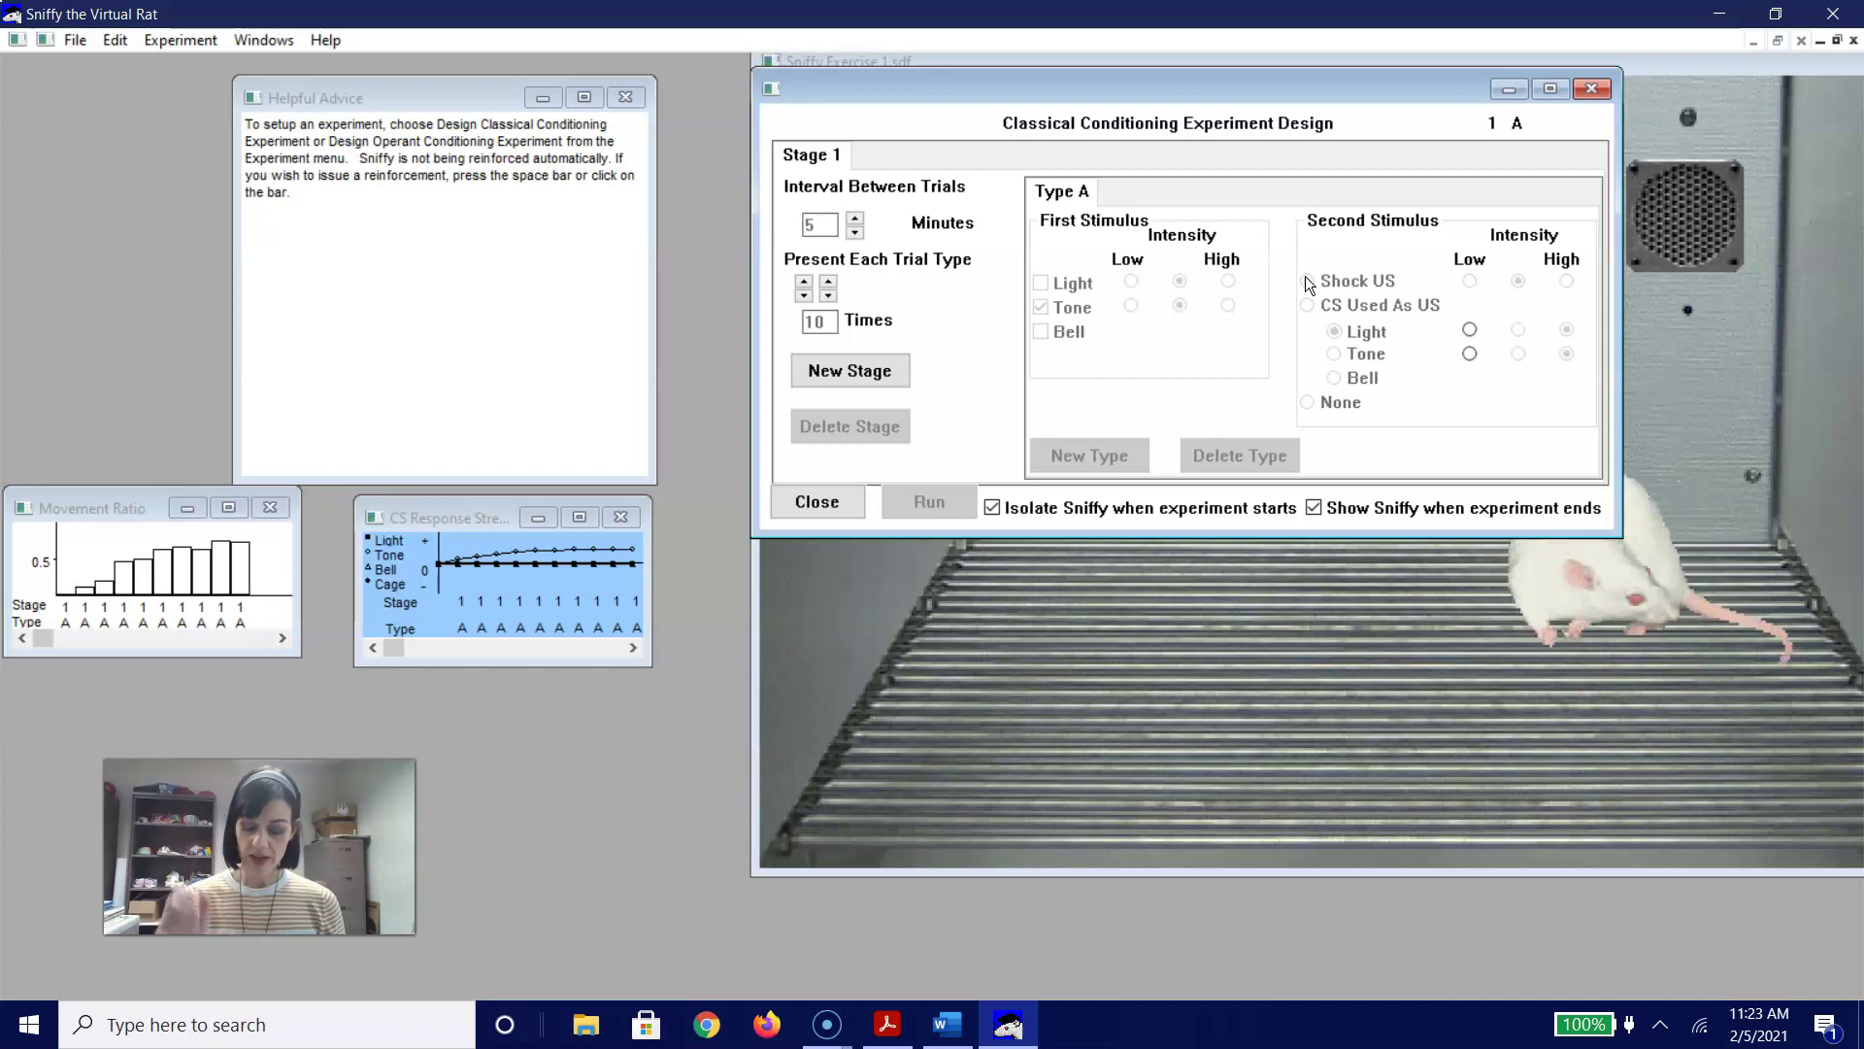
- Save a copy of the experiment in Documents as Sniffy Exercise 7 Blocking Effect
click(68, 53)
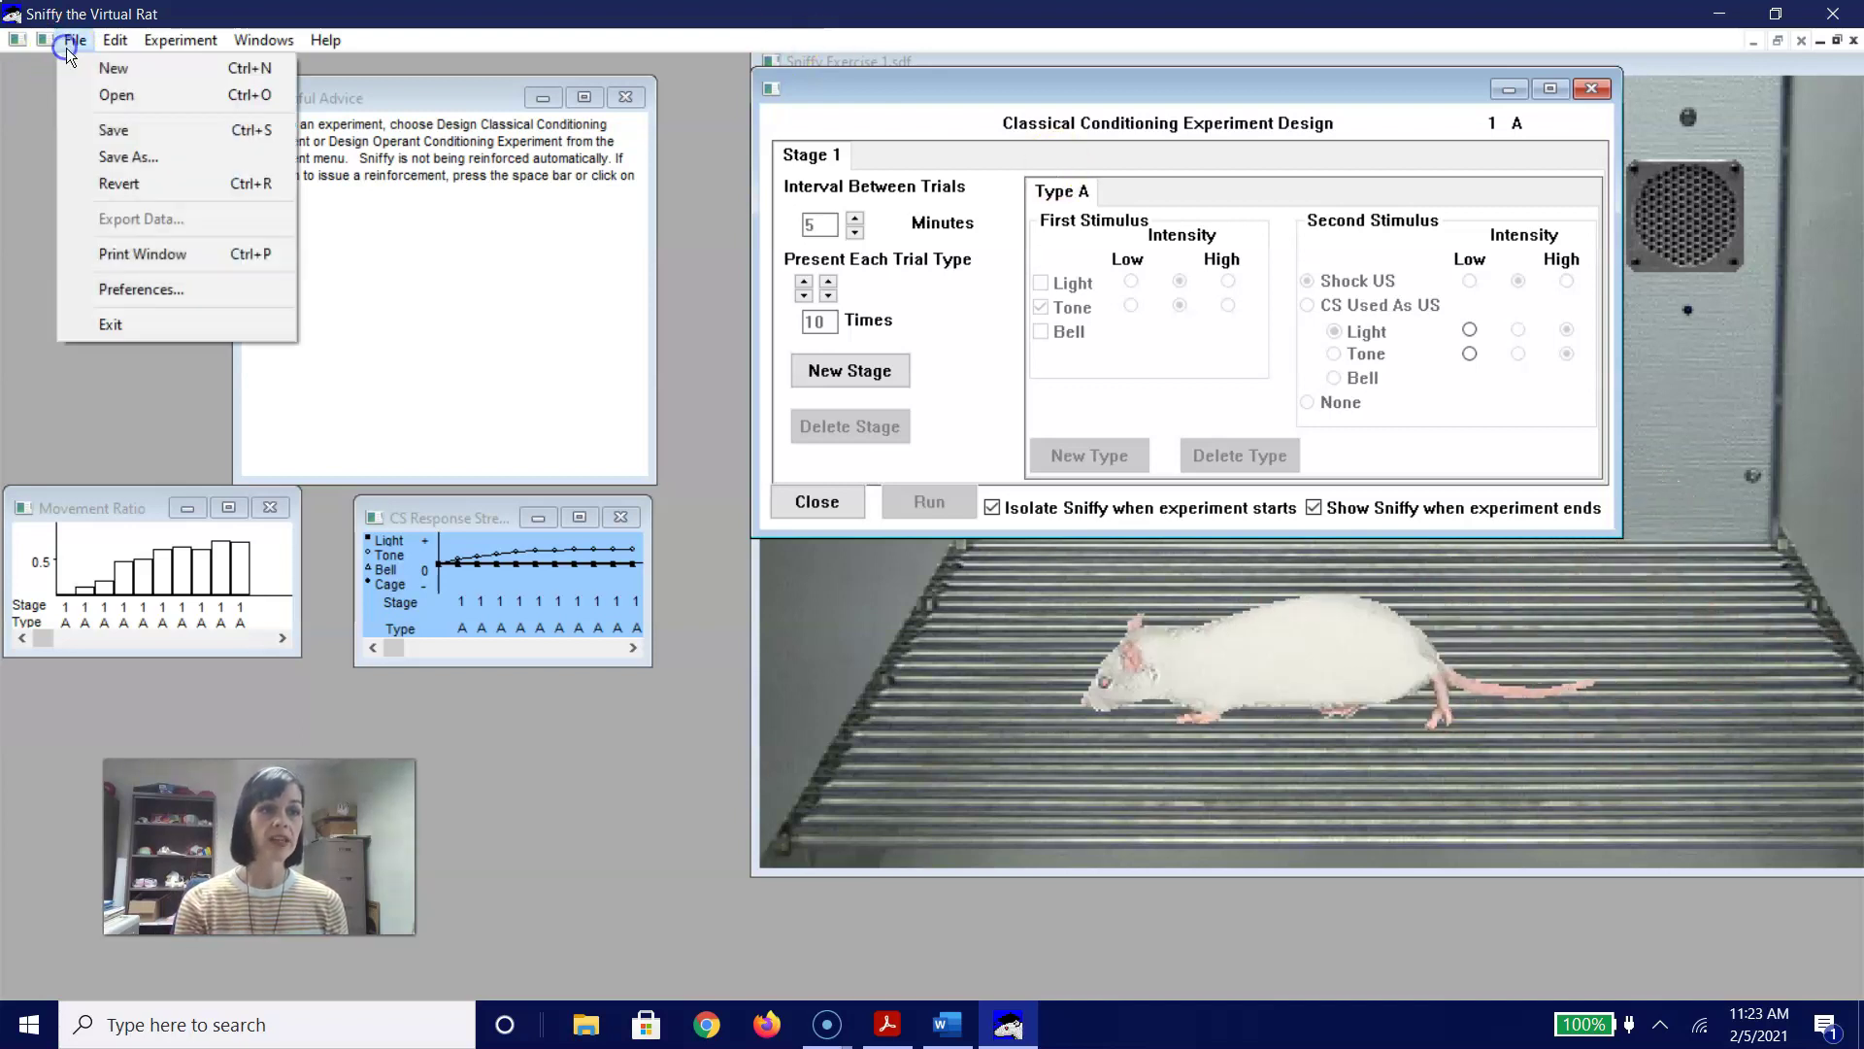
click(108, 148)
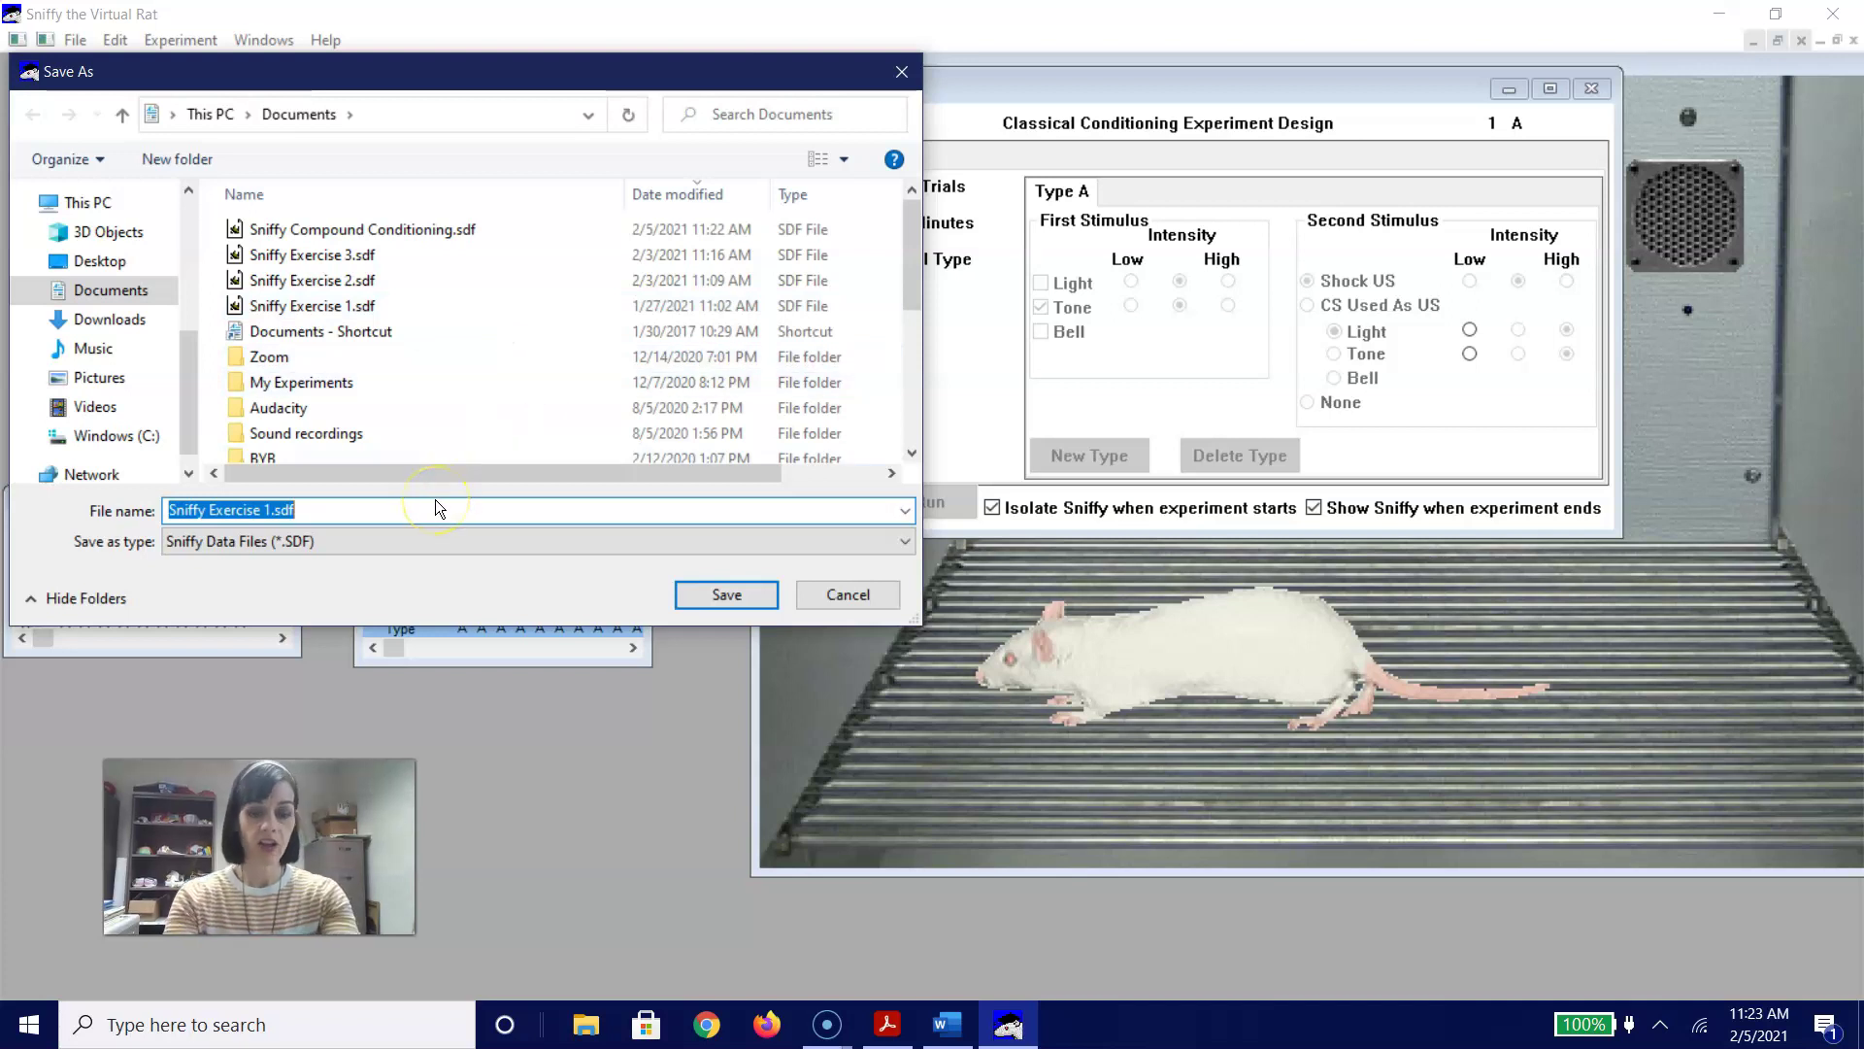
text(S)
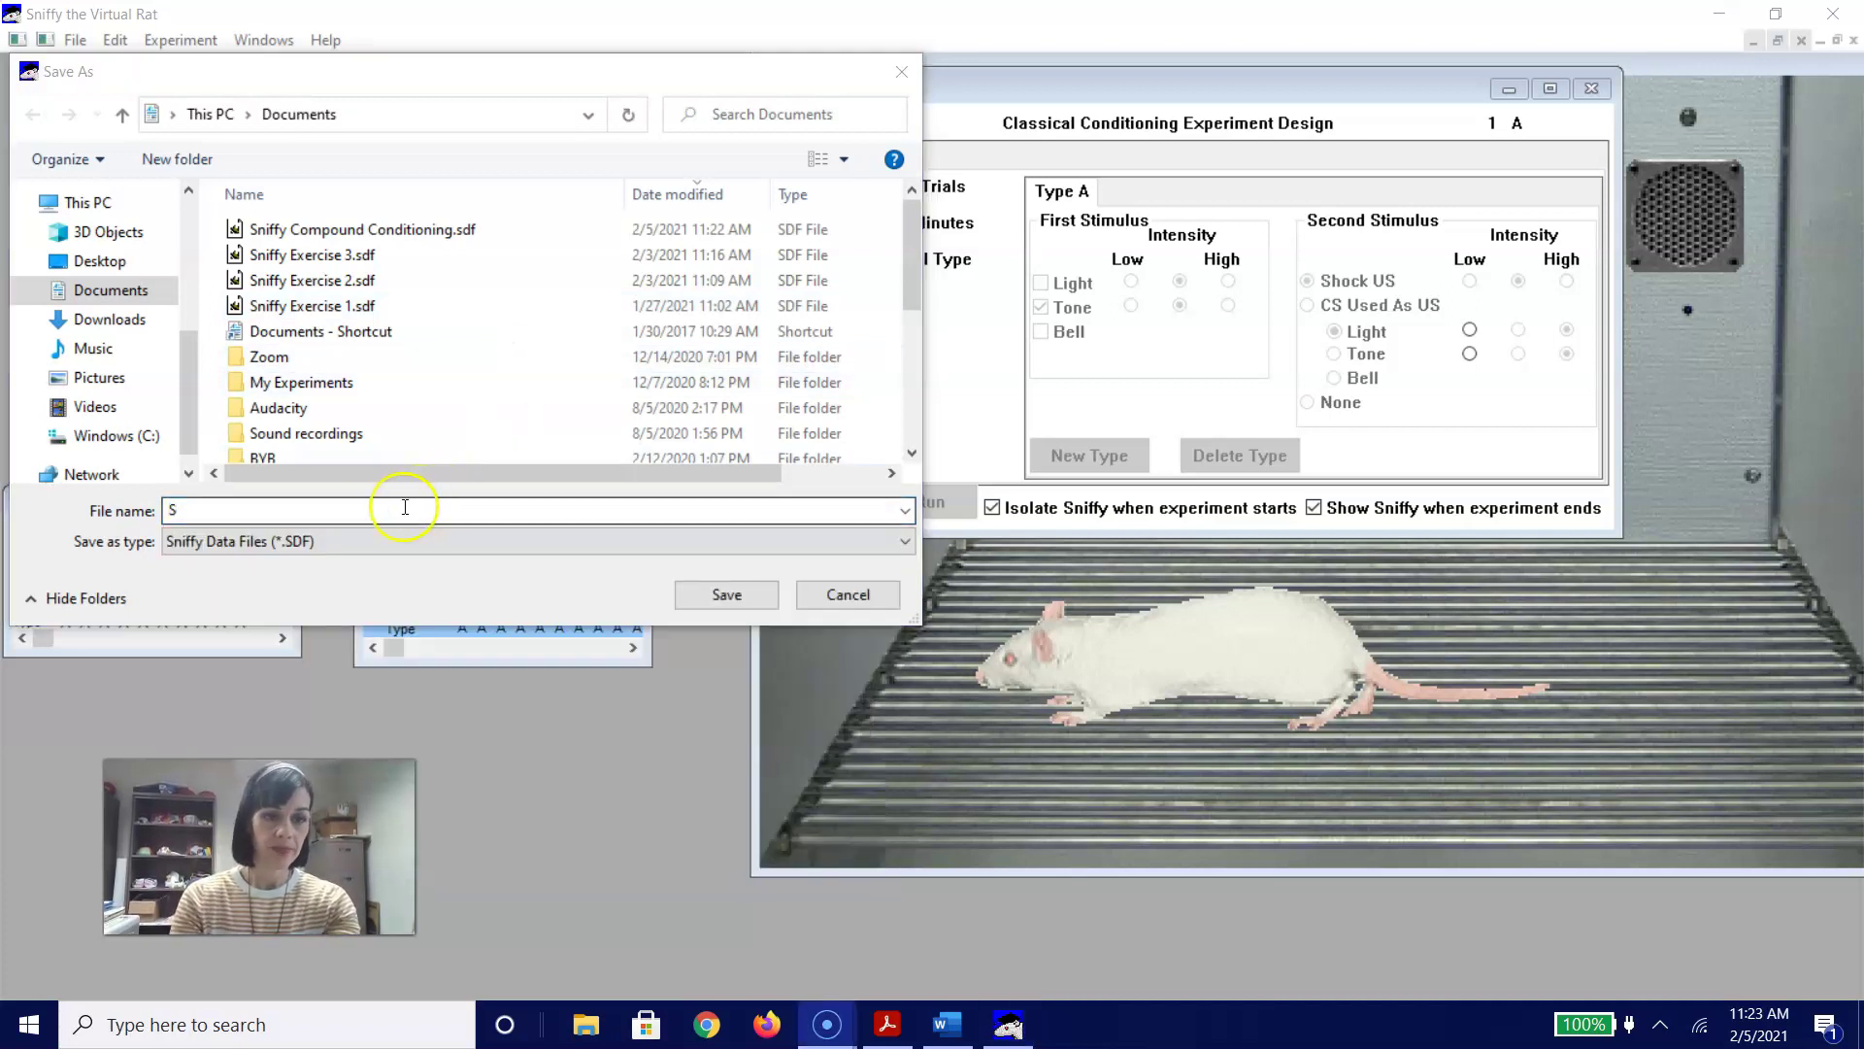
click(405, 507)
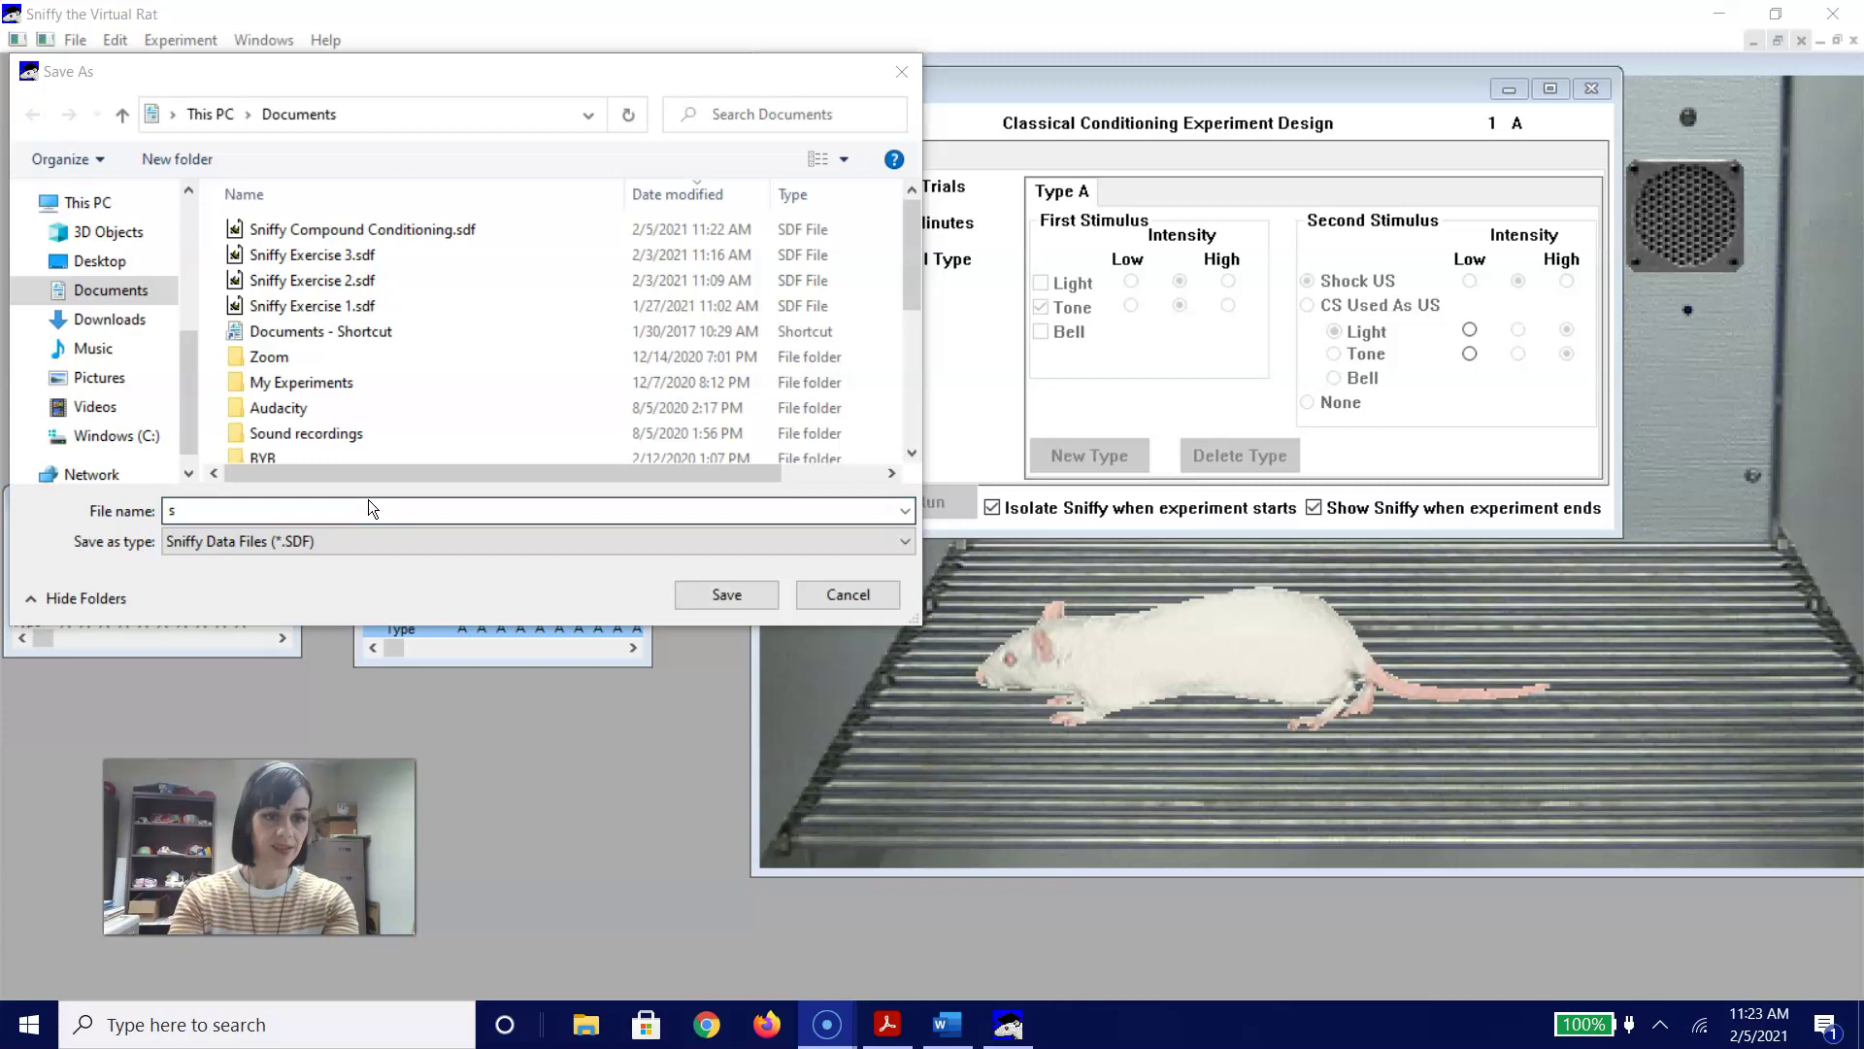
click(369, 507)
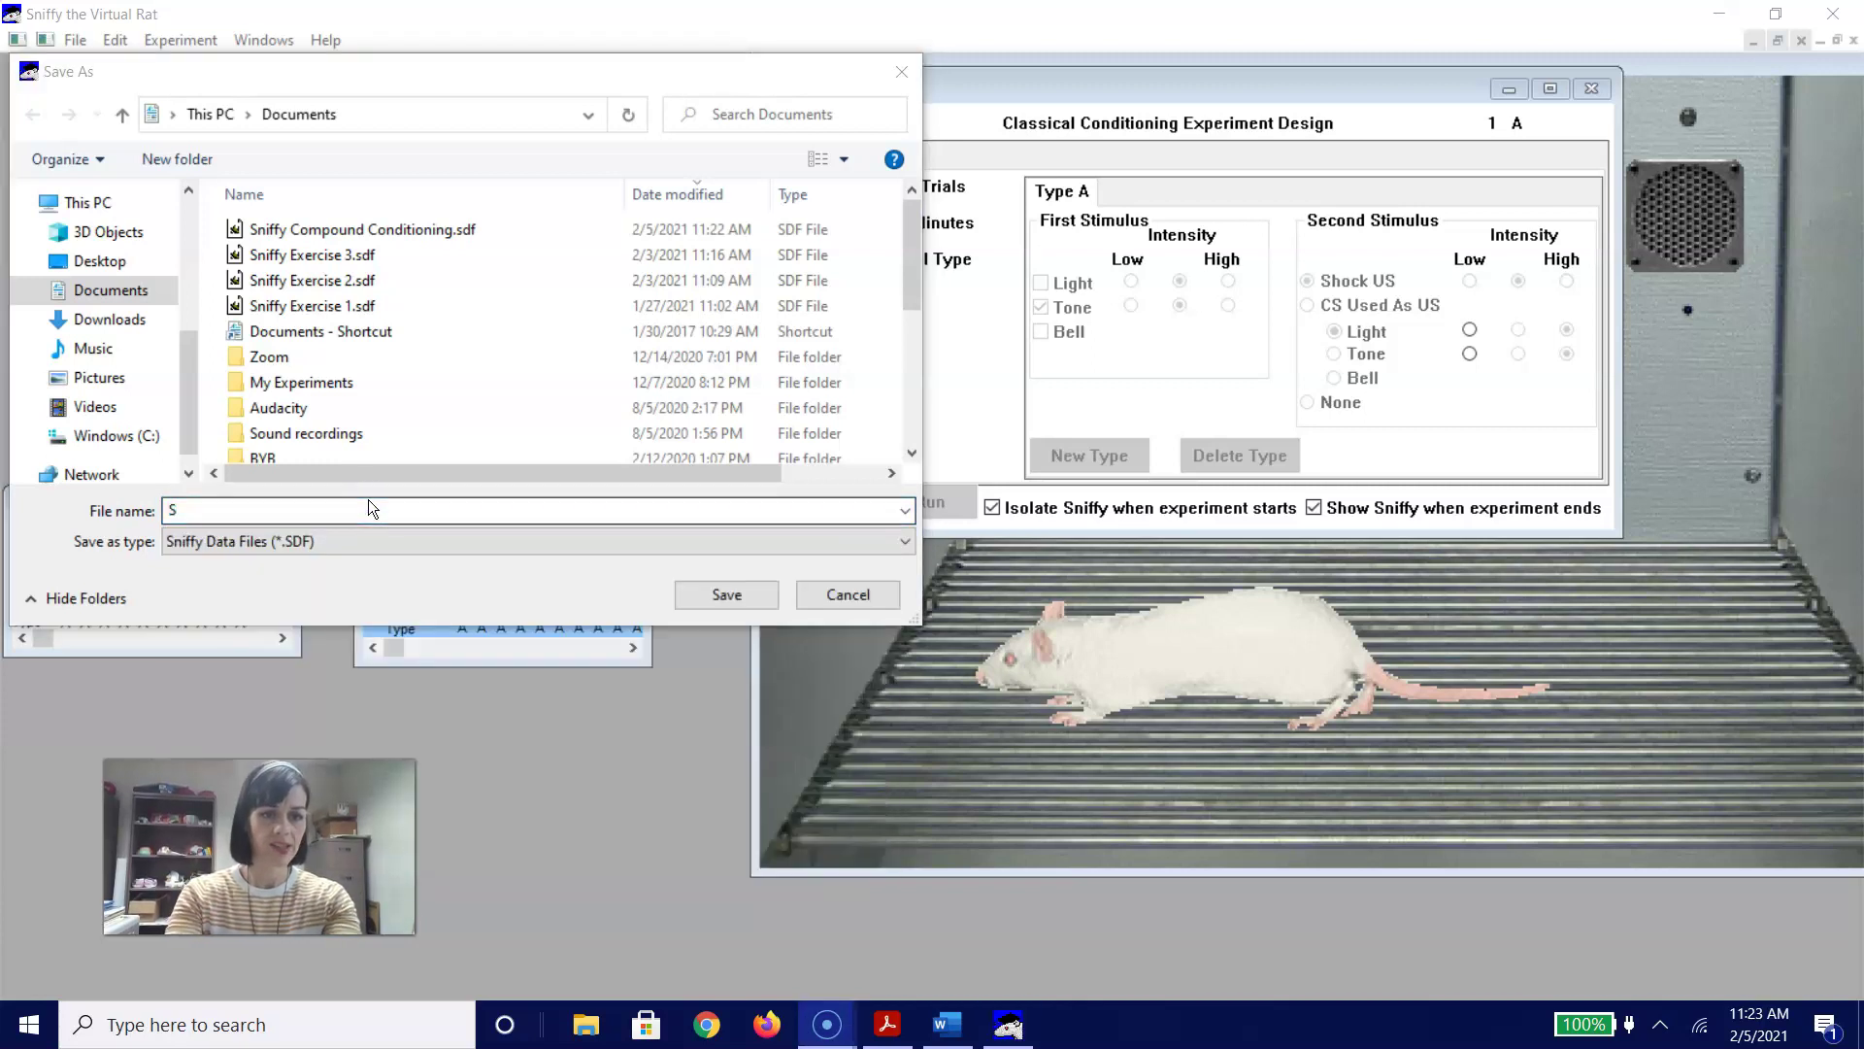
click(901, 70)
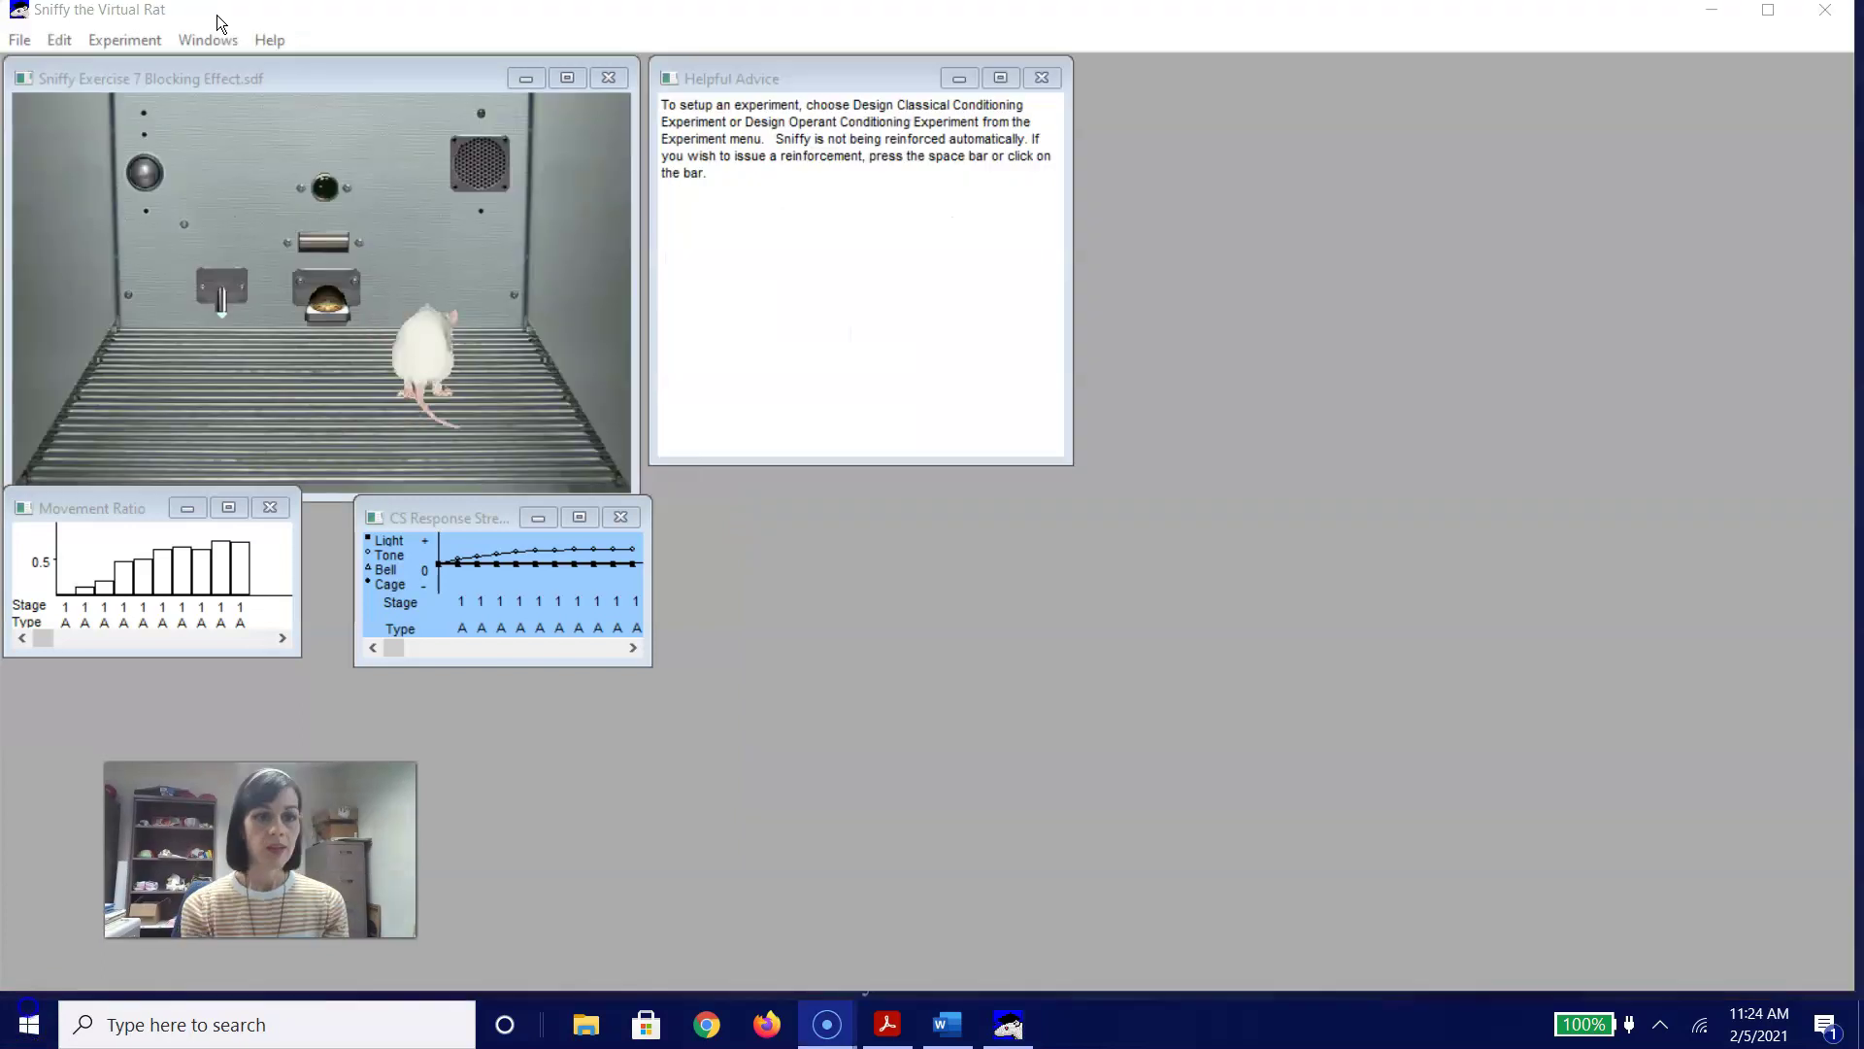
- Add stage 2 to the classical conditioning design with 10 presentations of medium-intensity light and tone paired with shock, and compare it with stage 1
click(128, 41)
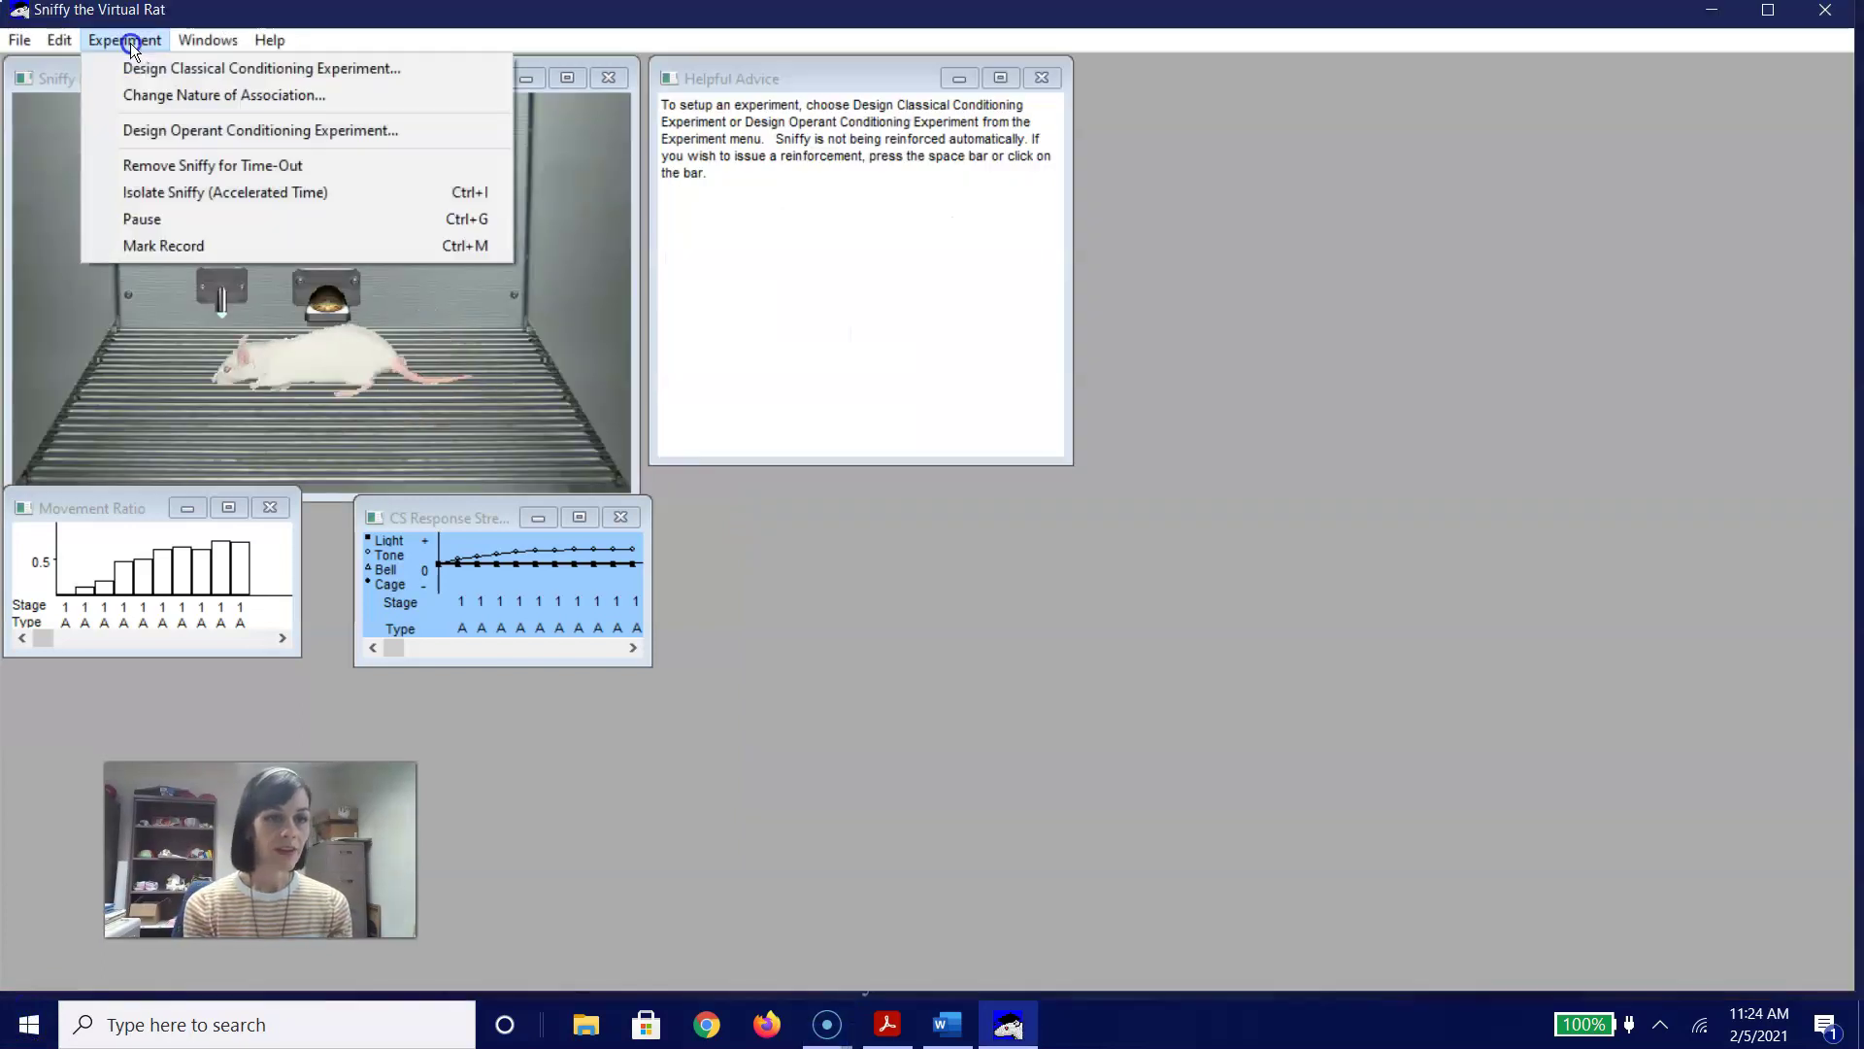
click(177, 78)
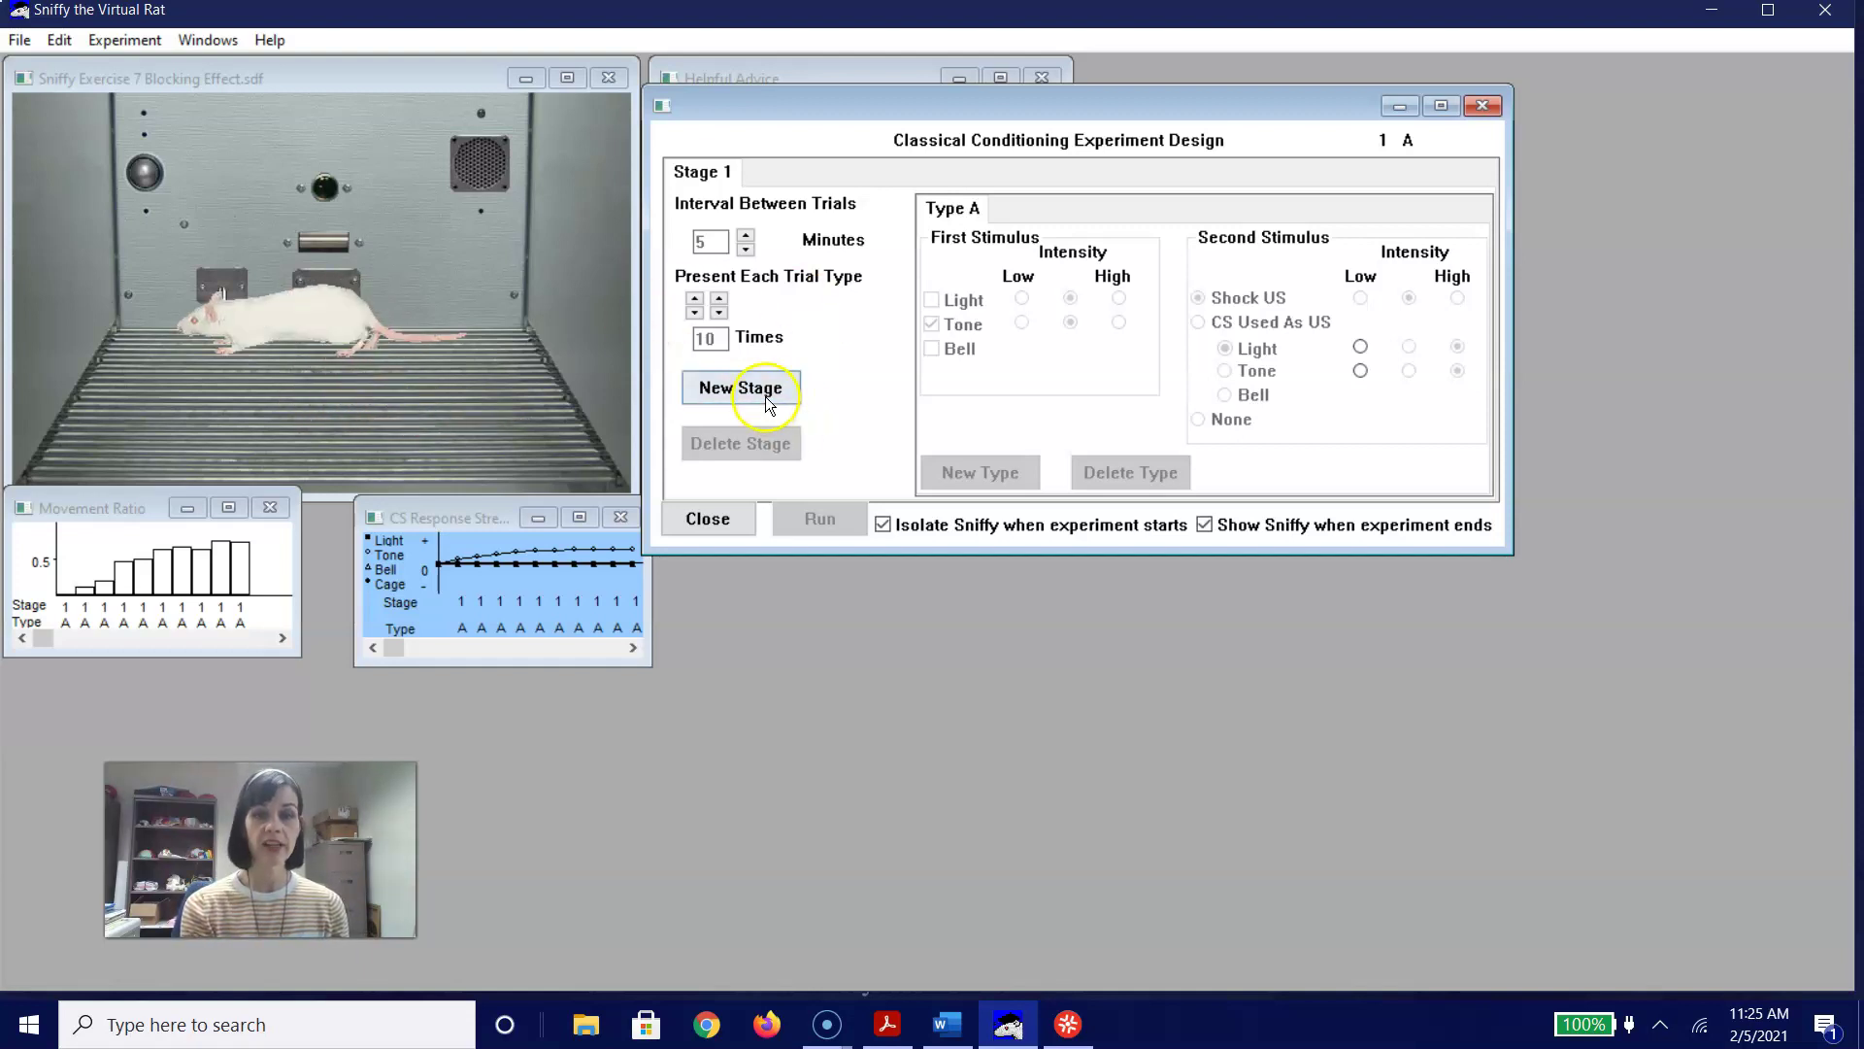
click(765, 394)
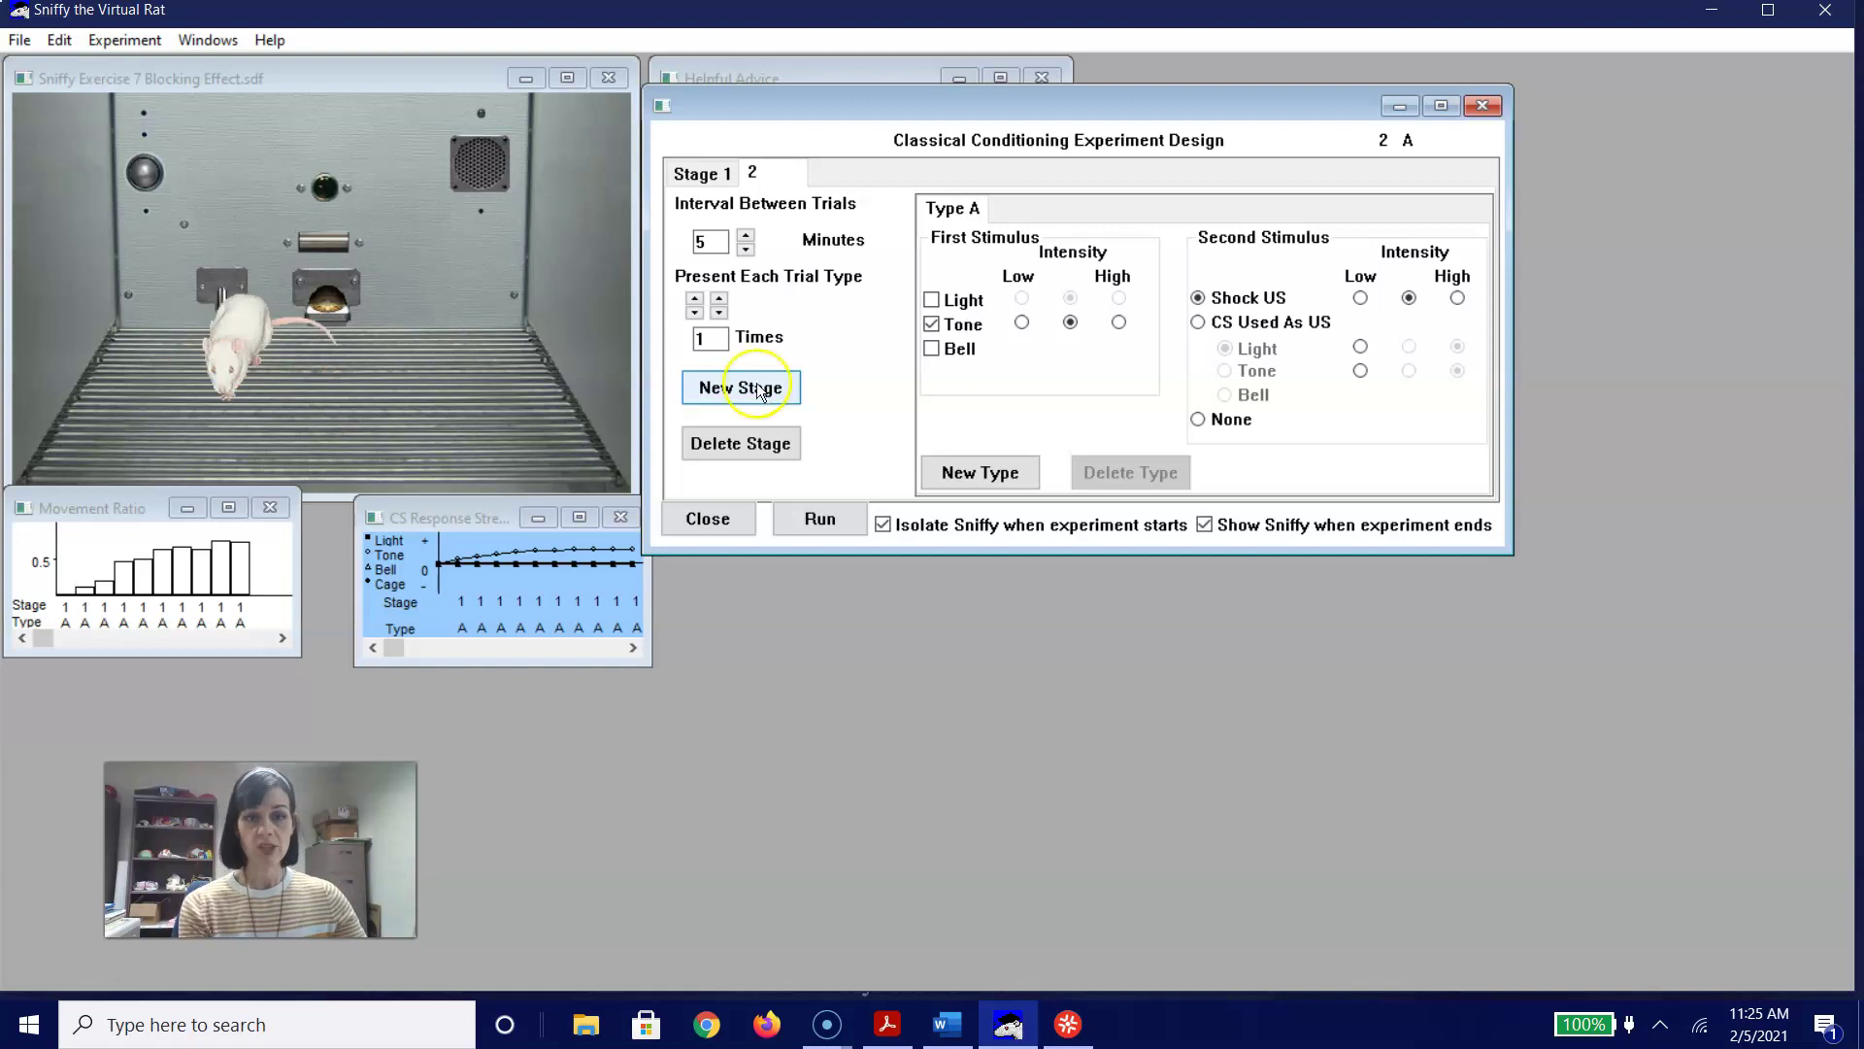
click(703, 262)
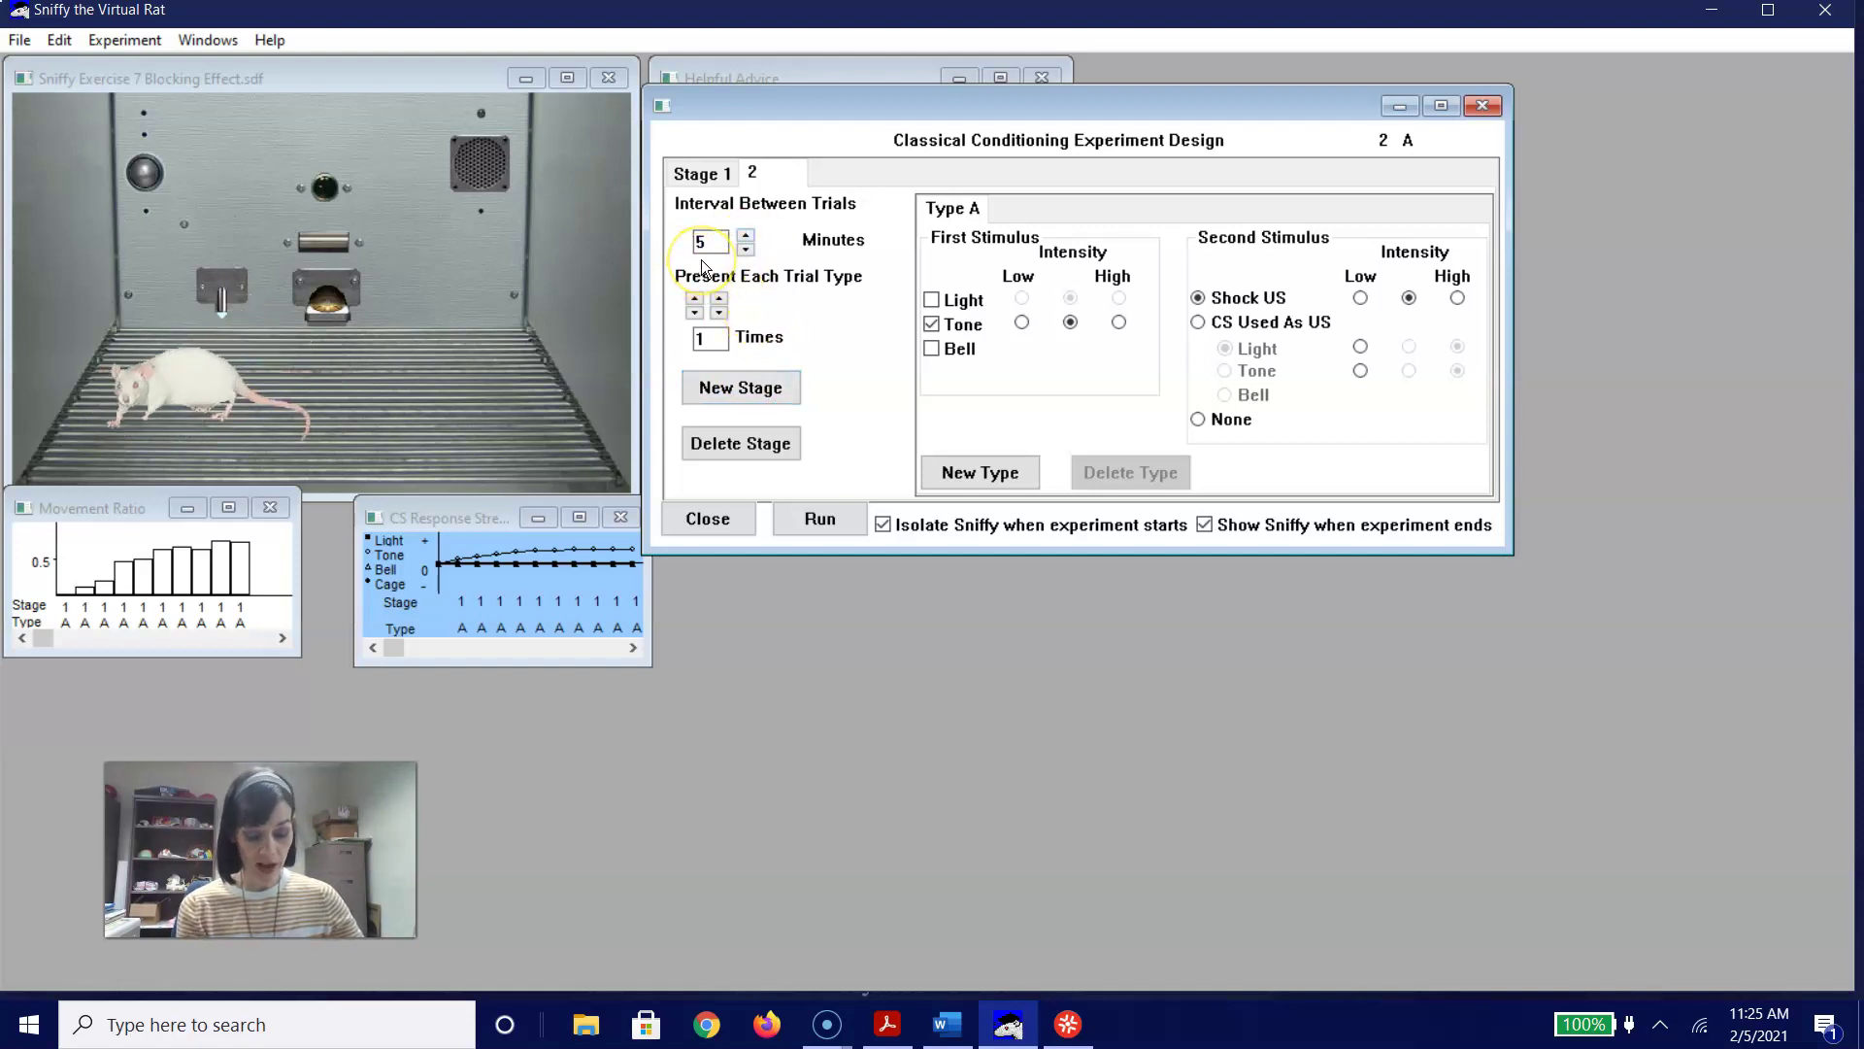
click(717, 338)
text(0)
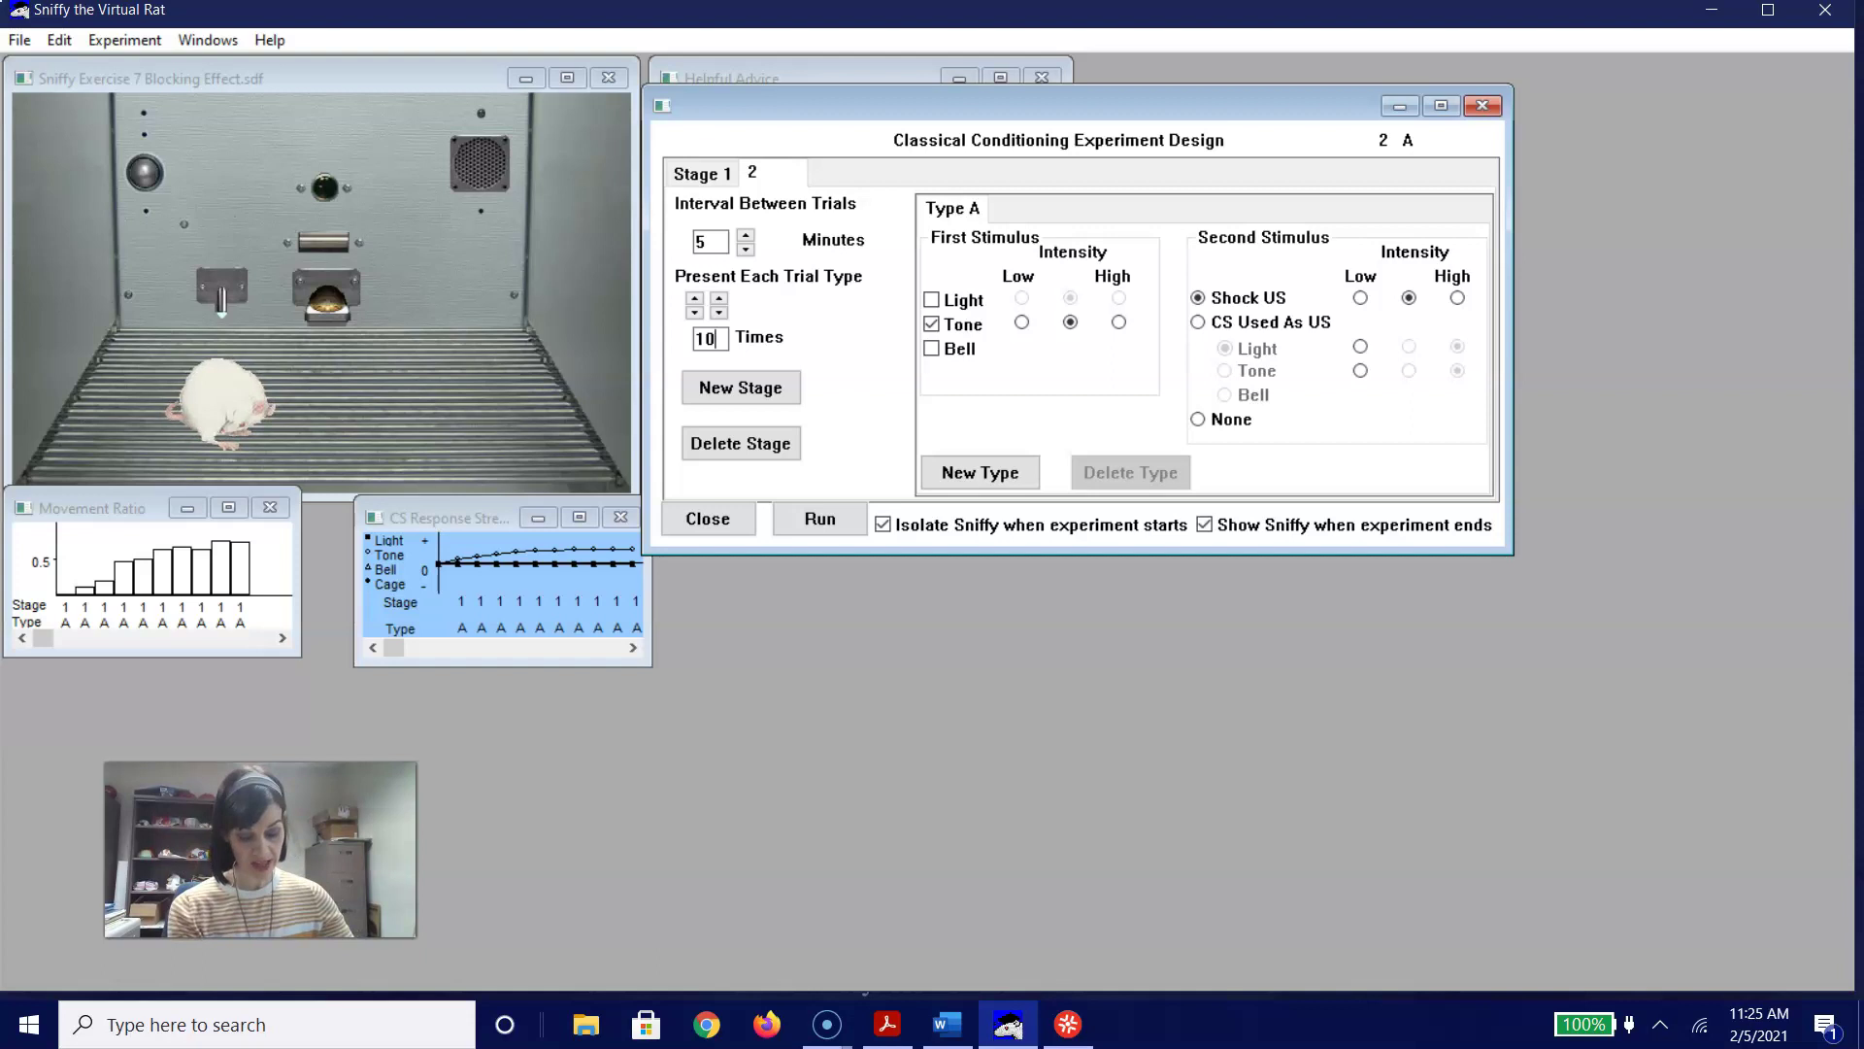
click(932, 299)
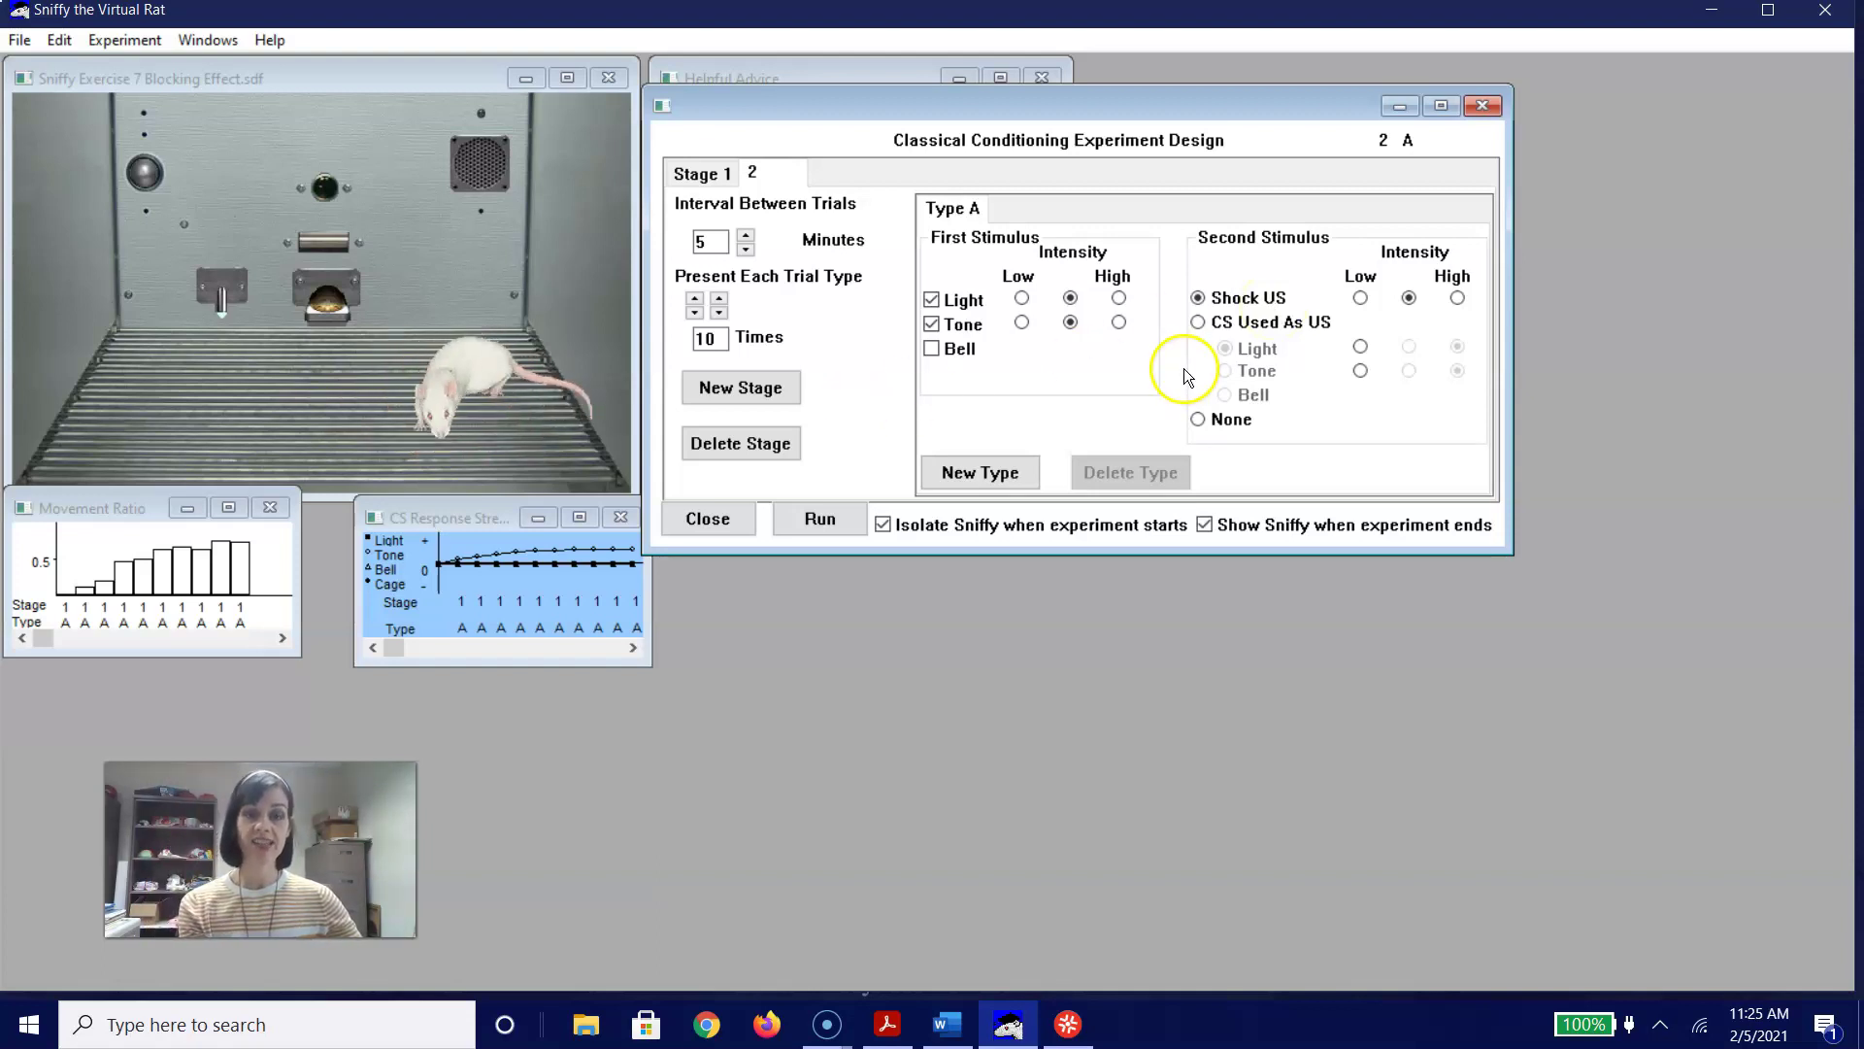
click(703, 175)
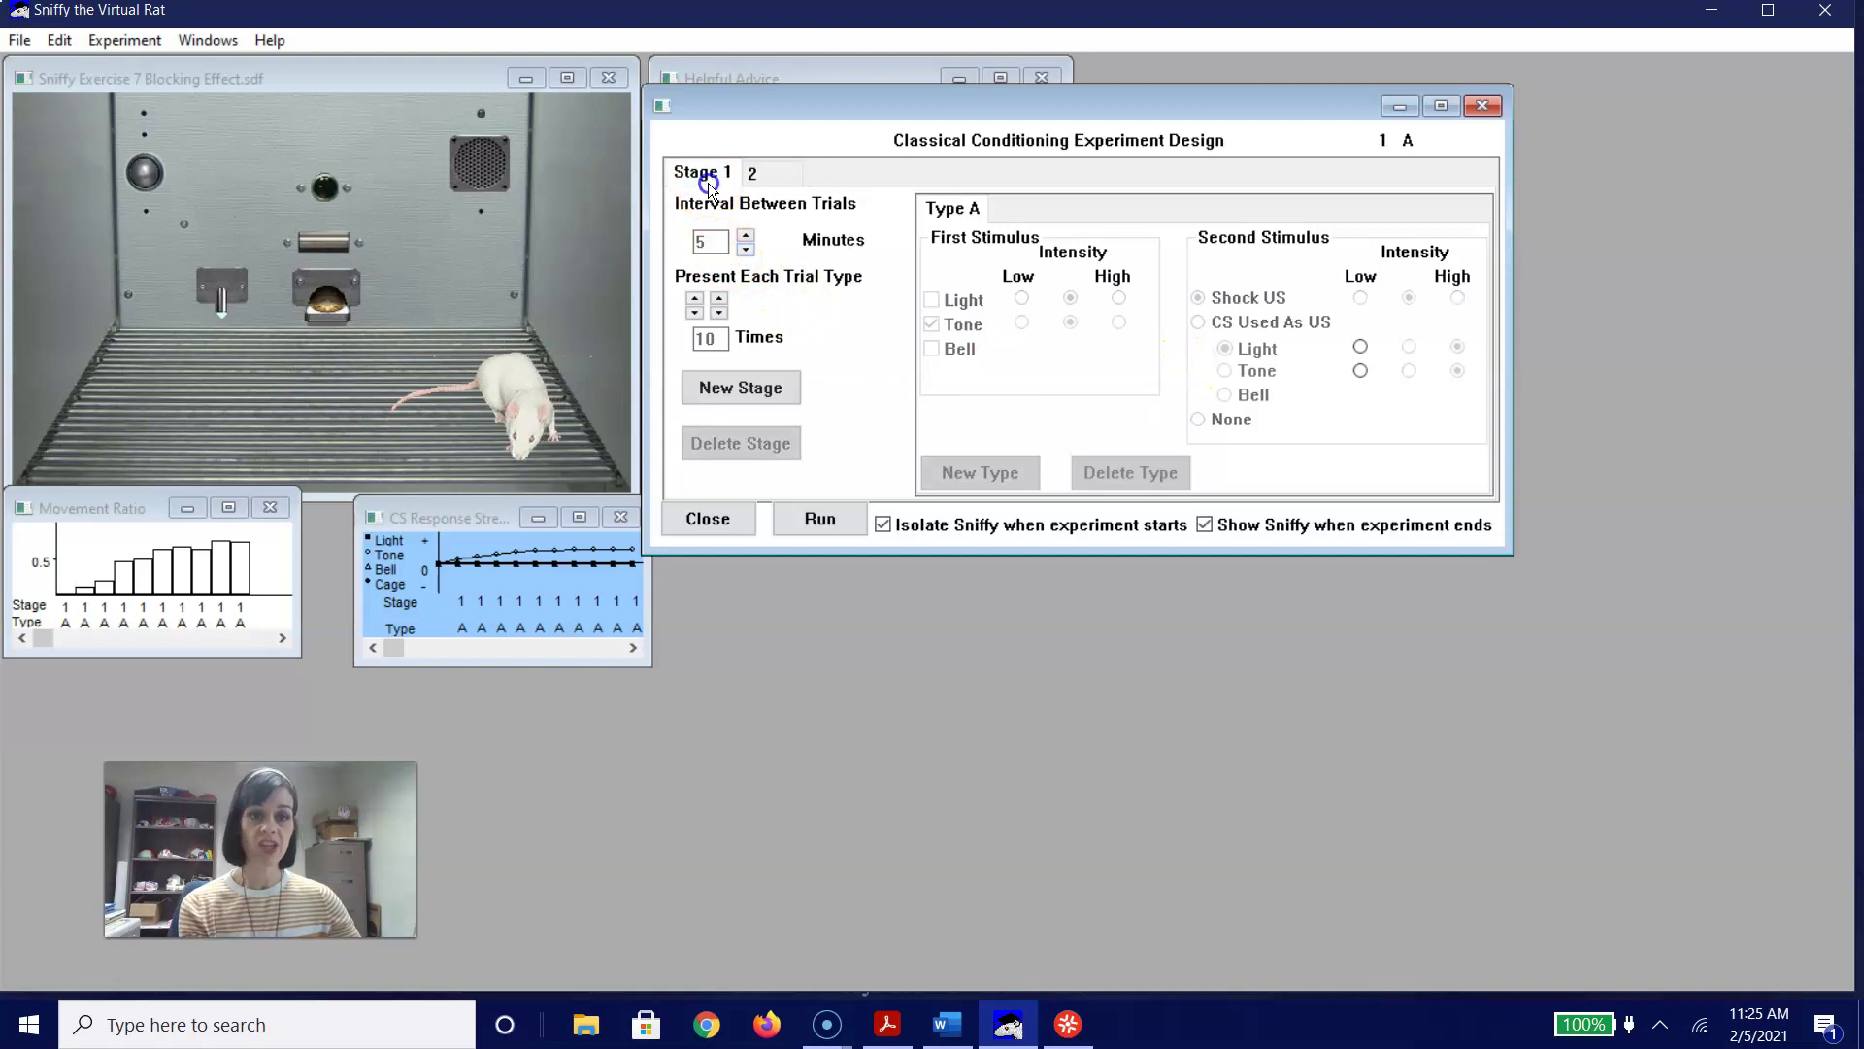
click(778, 172)
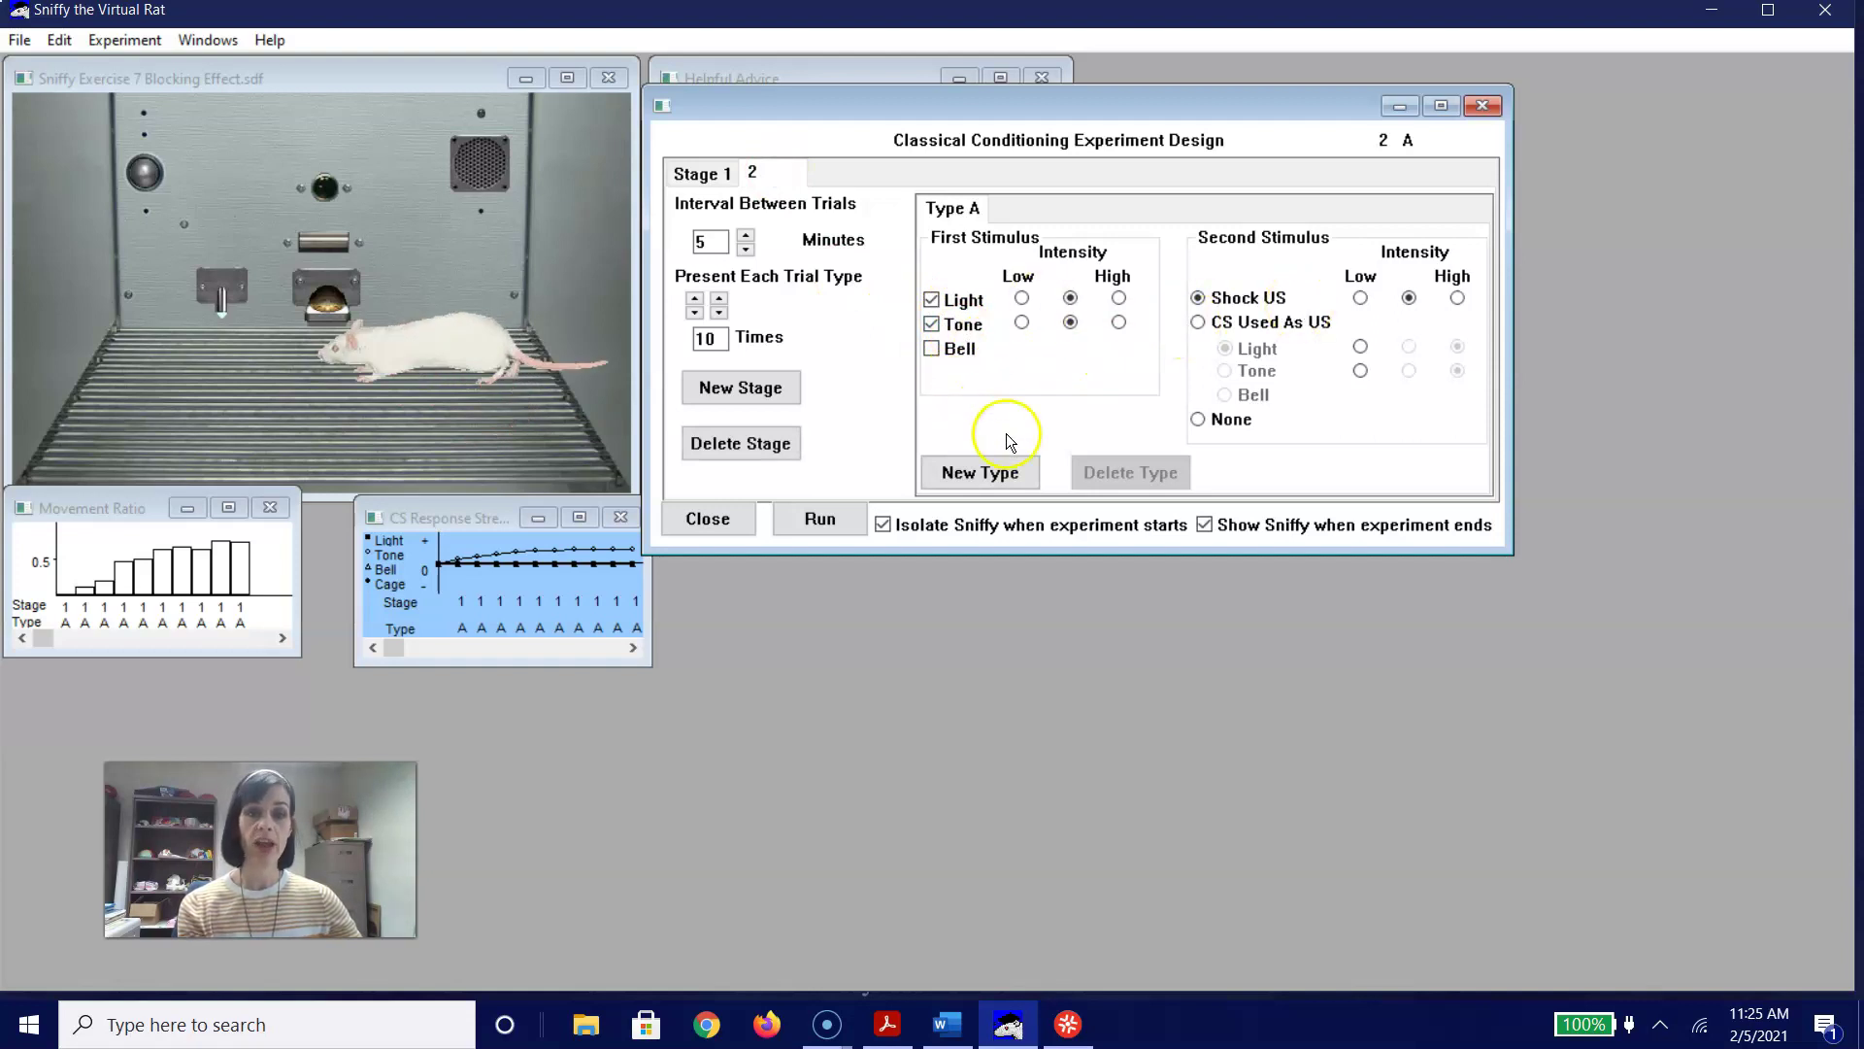
- Add stage 3 with trial type A presenting only the medium-intensity light and no second stimulus
click(783, 390)
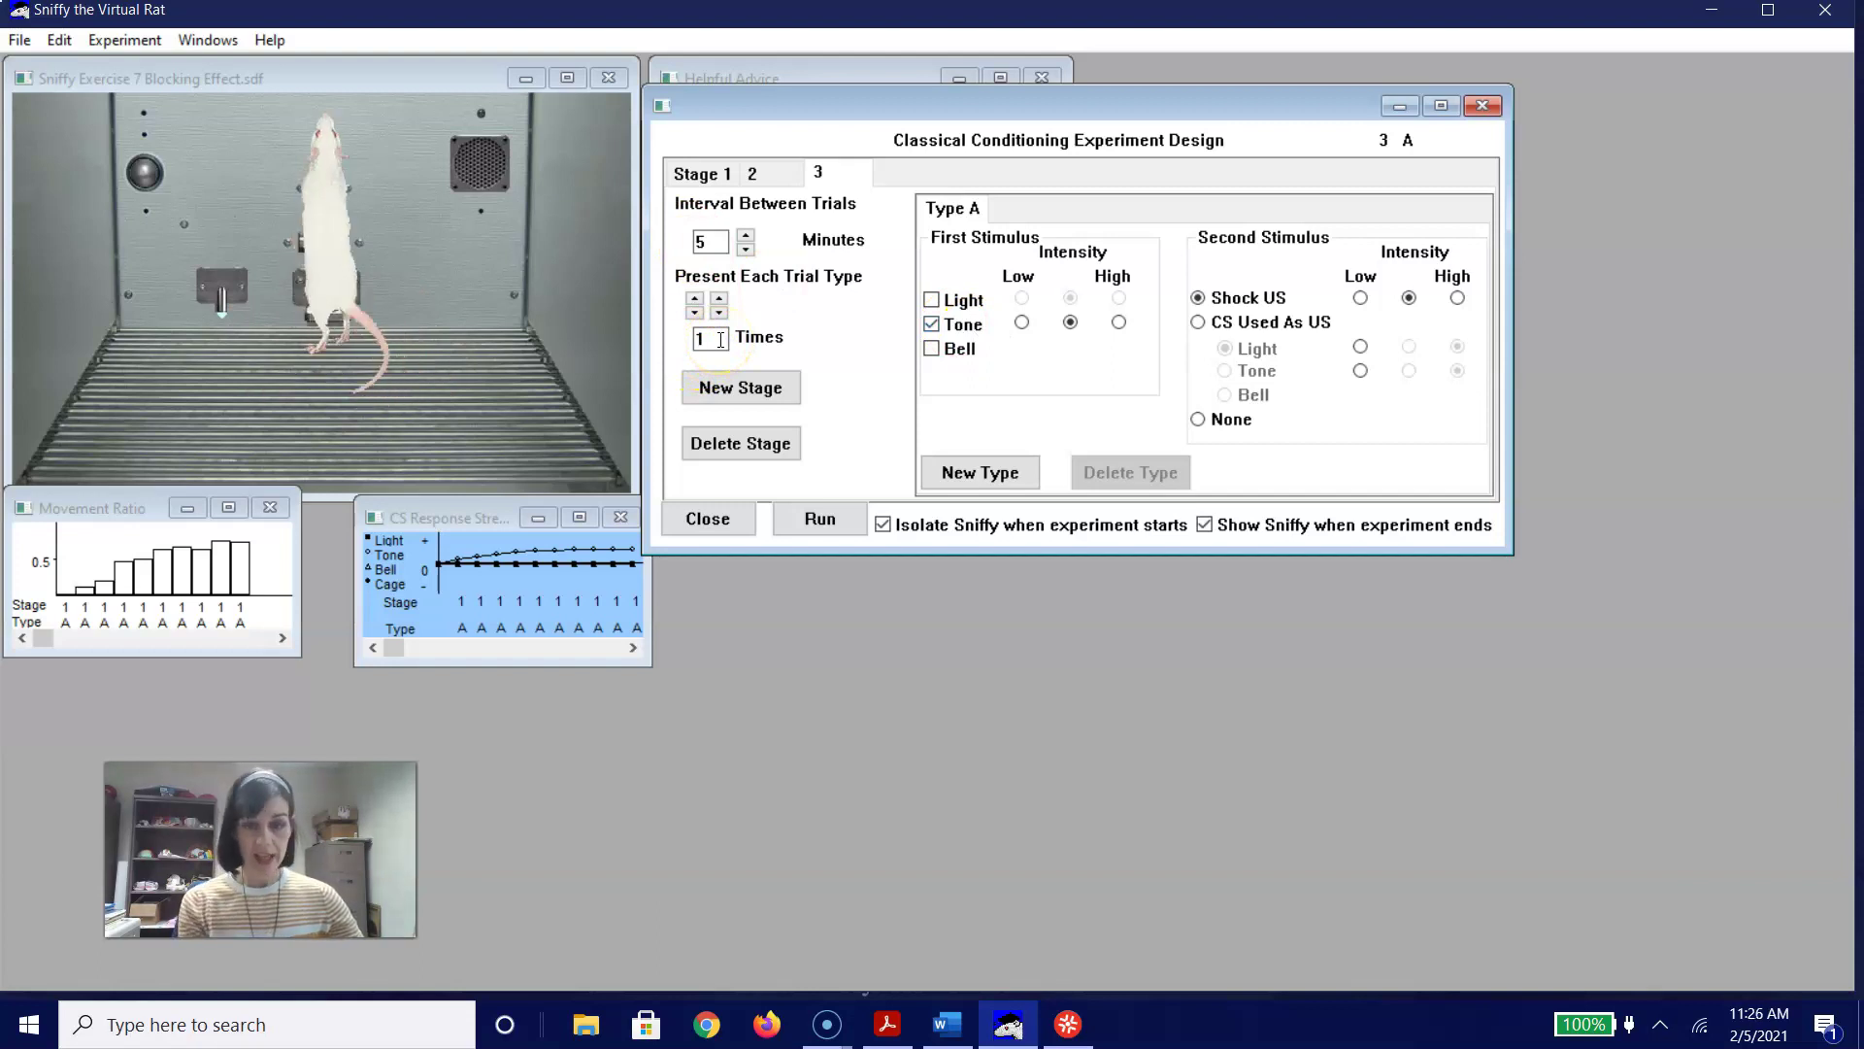
click(933, 326)
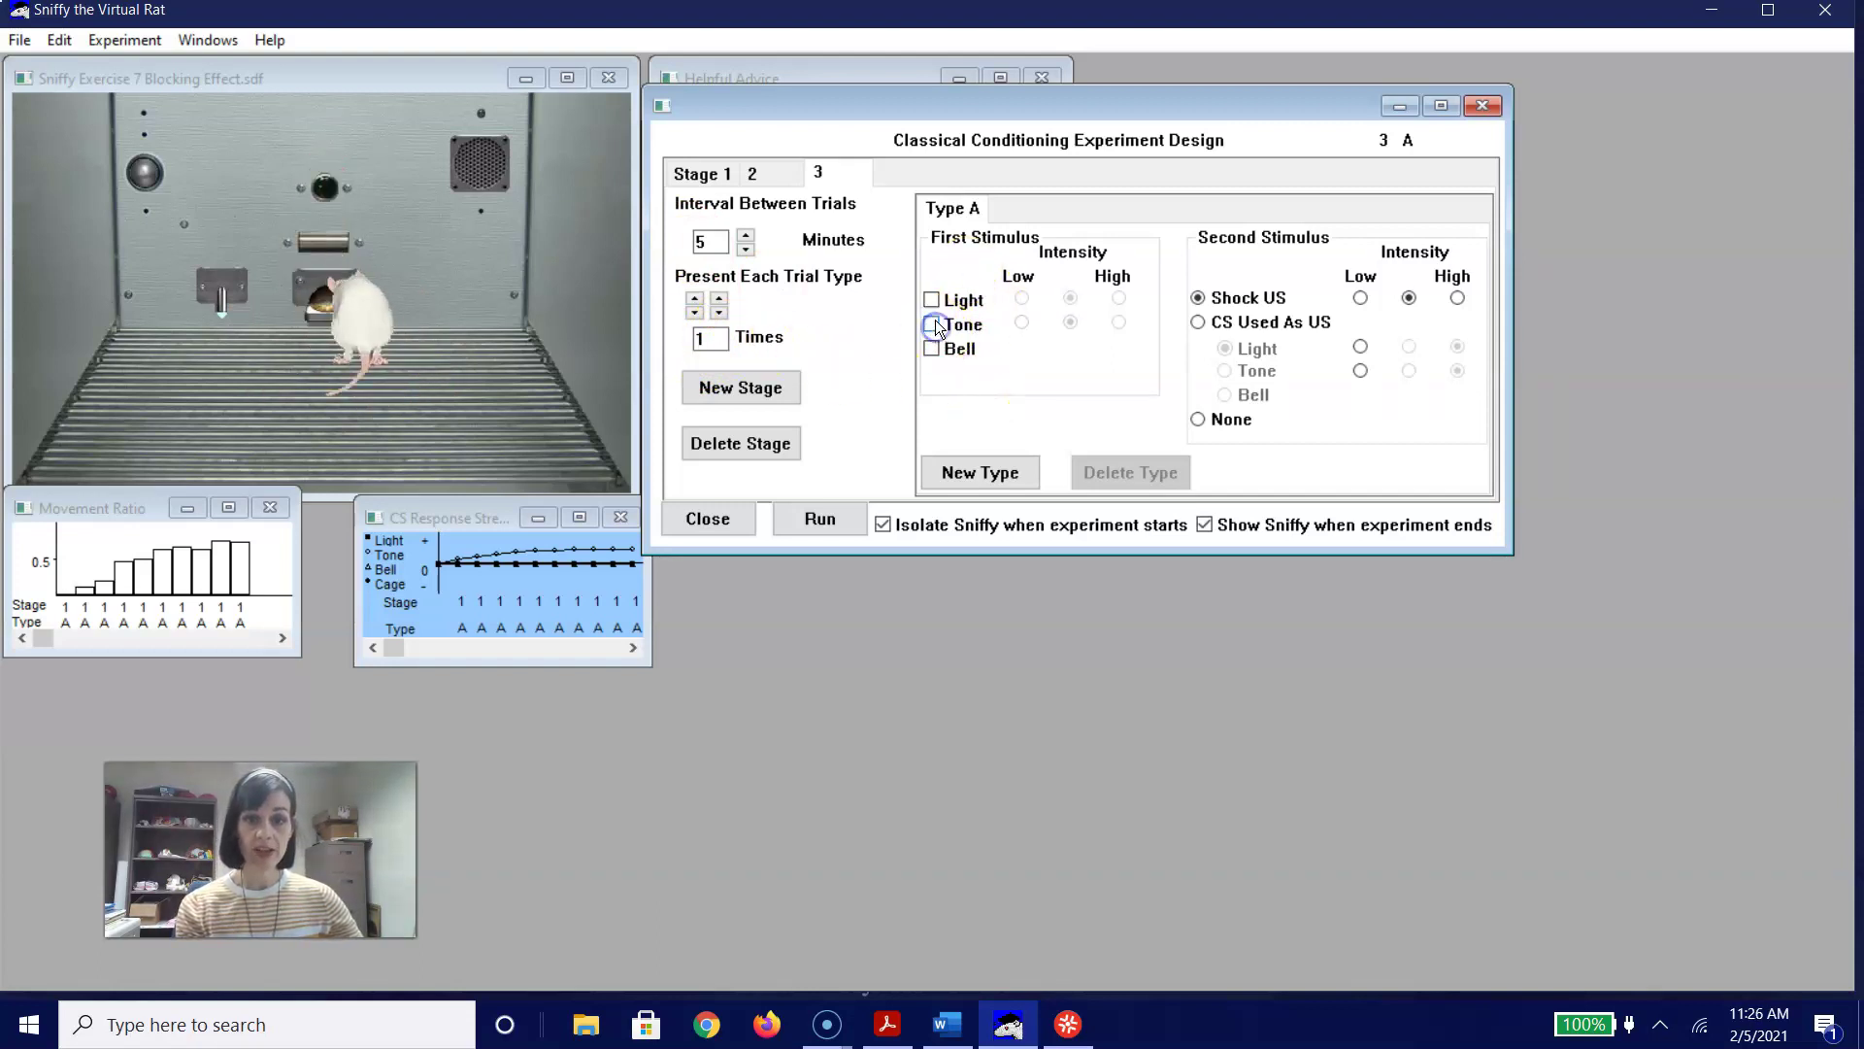
click(932, 301)
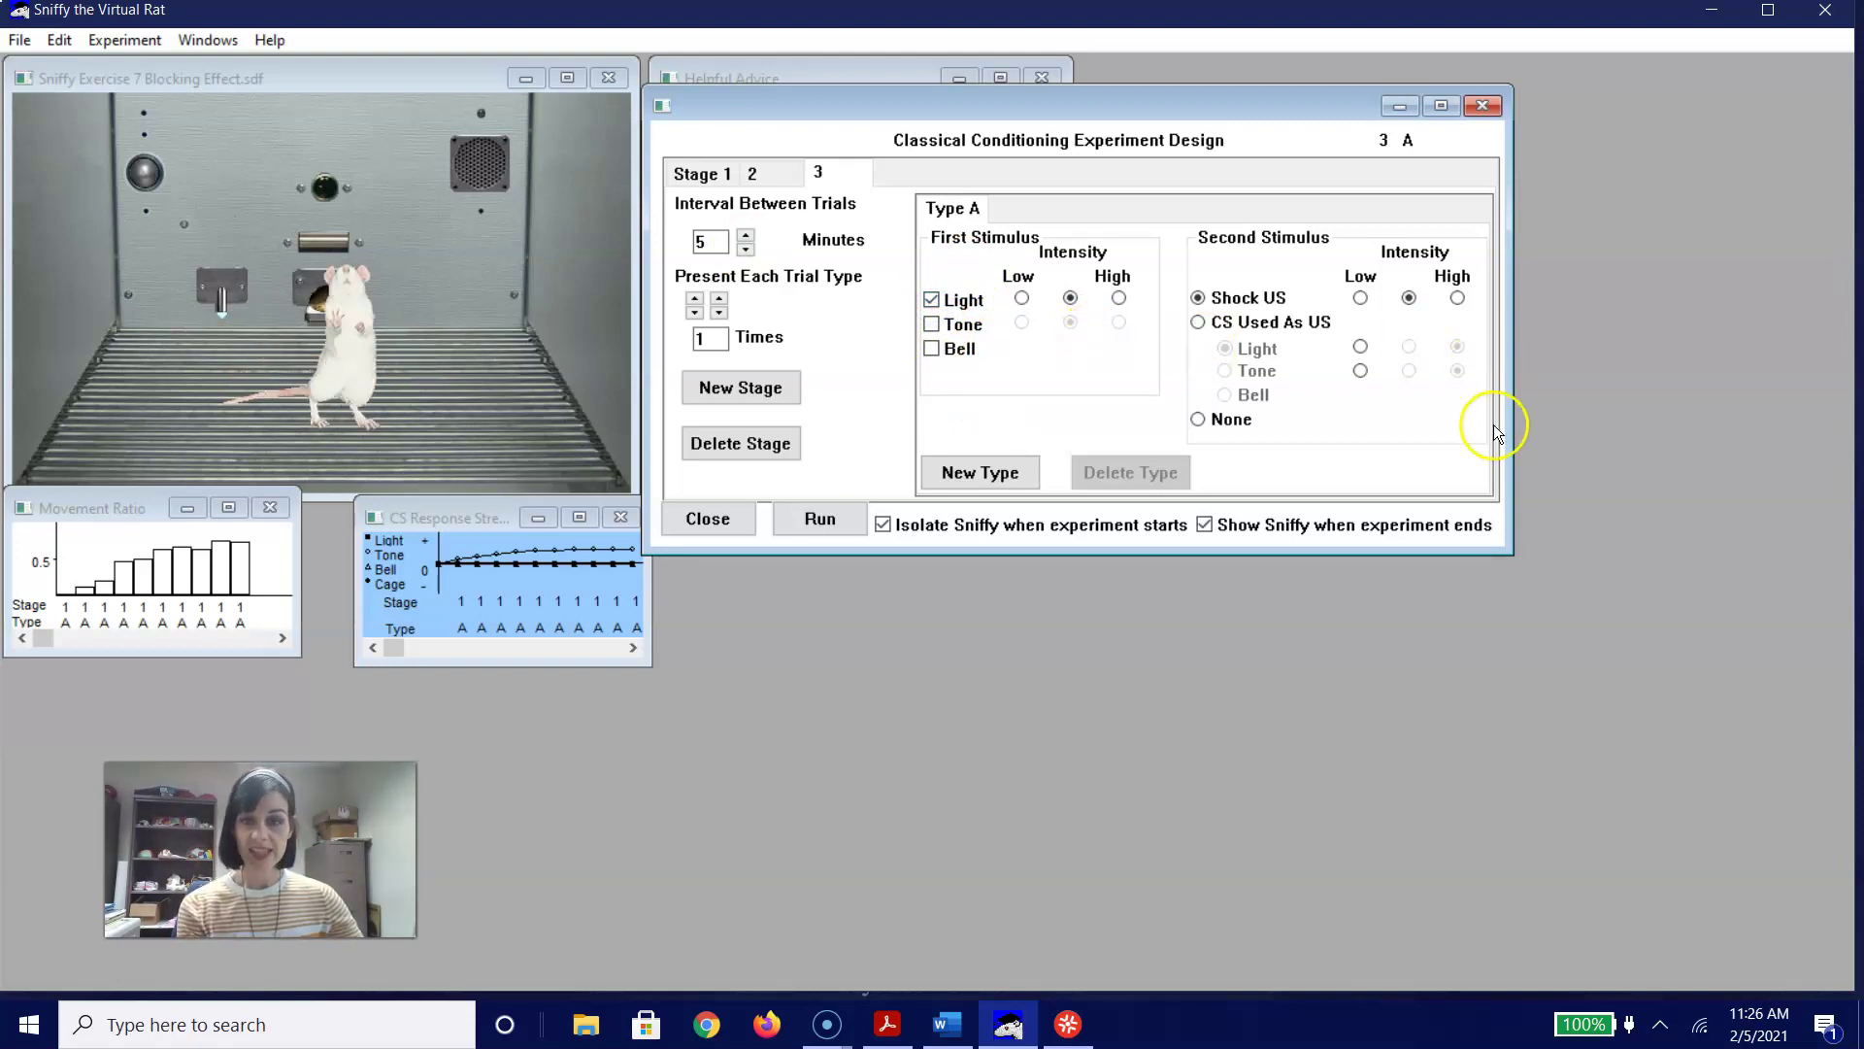
click(1198, 418)
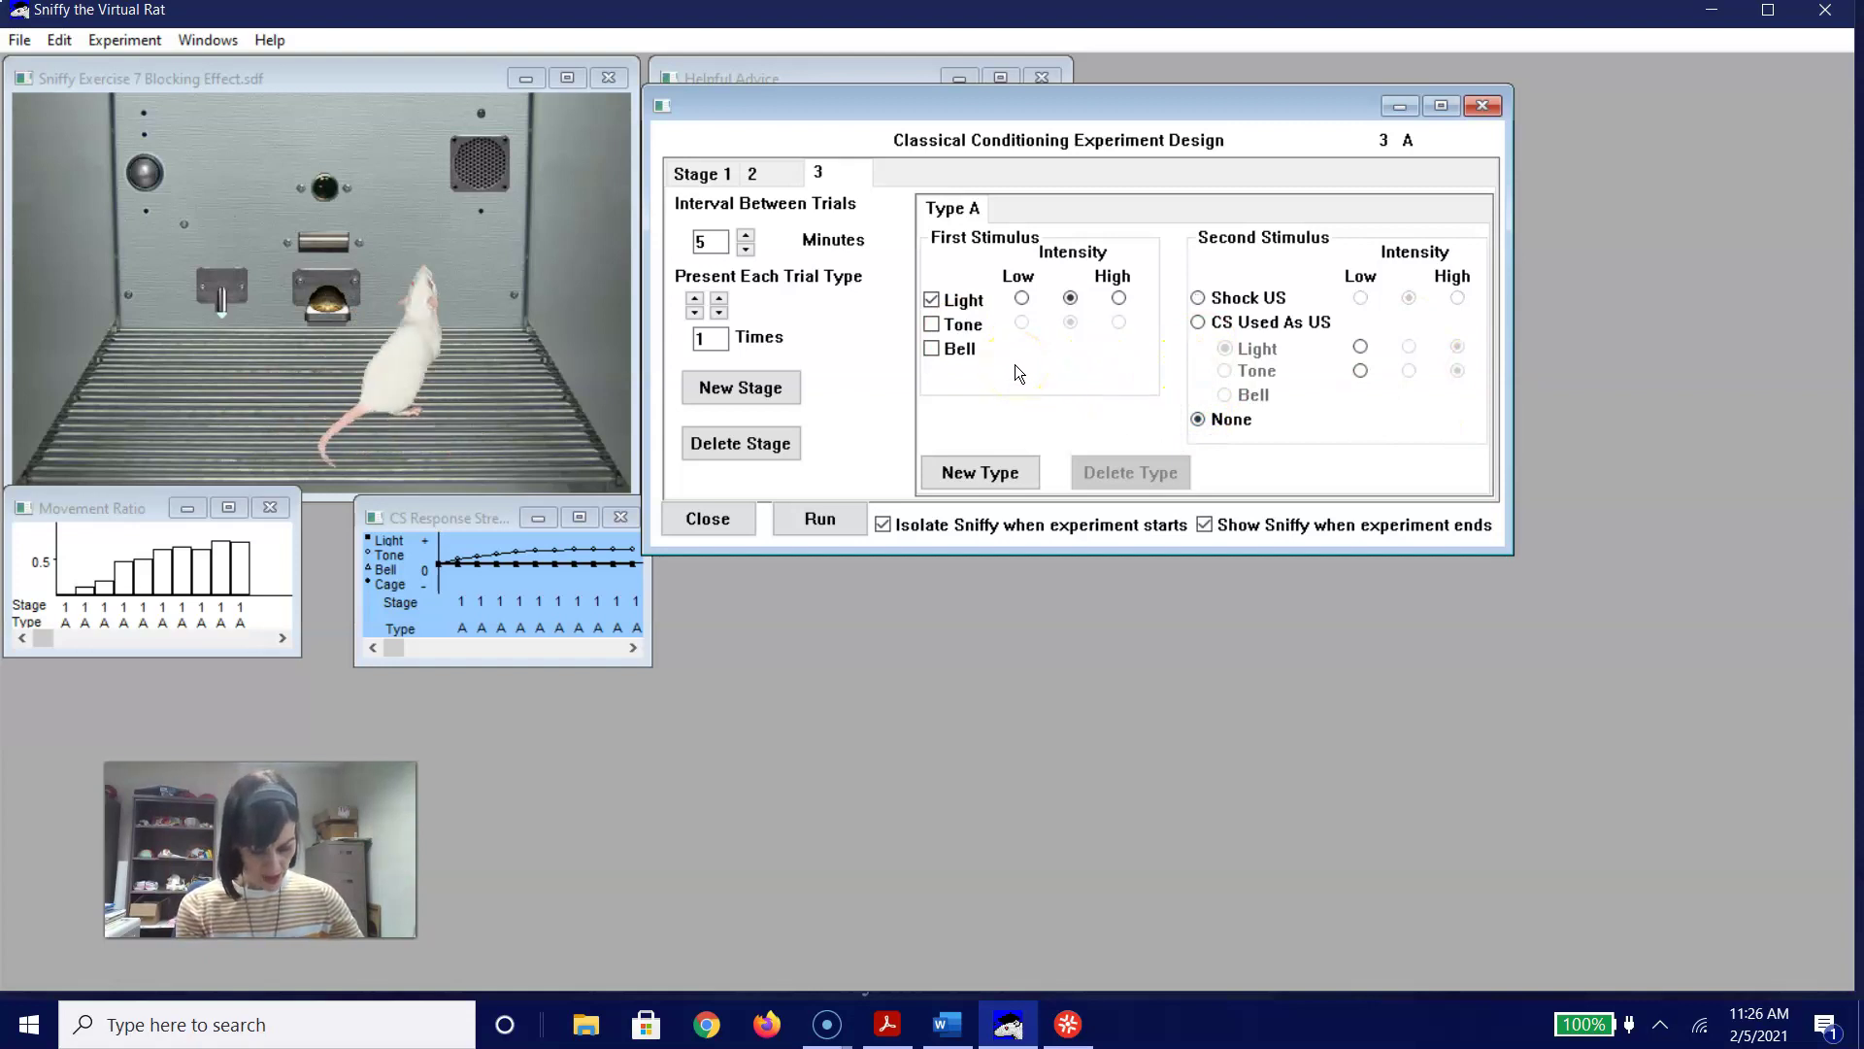
- Add trial type B to stage 3 with the medium-intensity tone alone and no second stimulus, and run the experiment
click(975, 468)
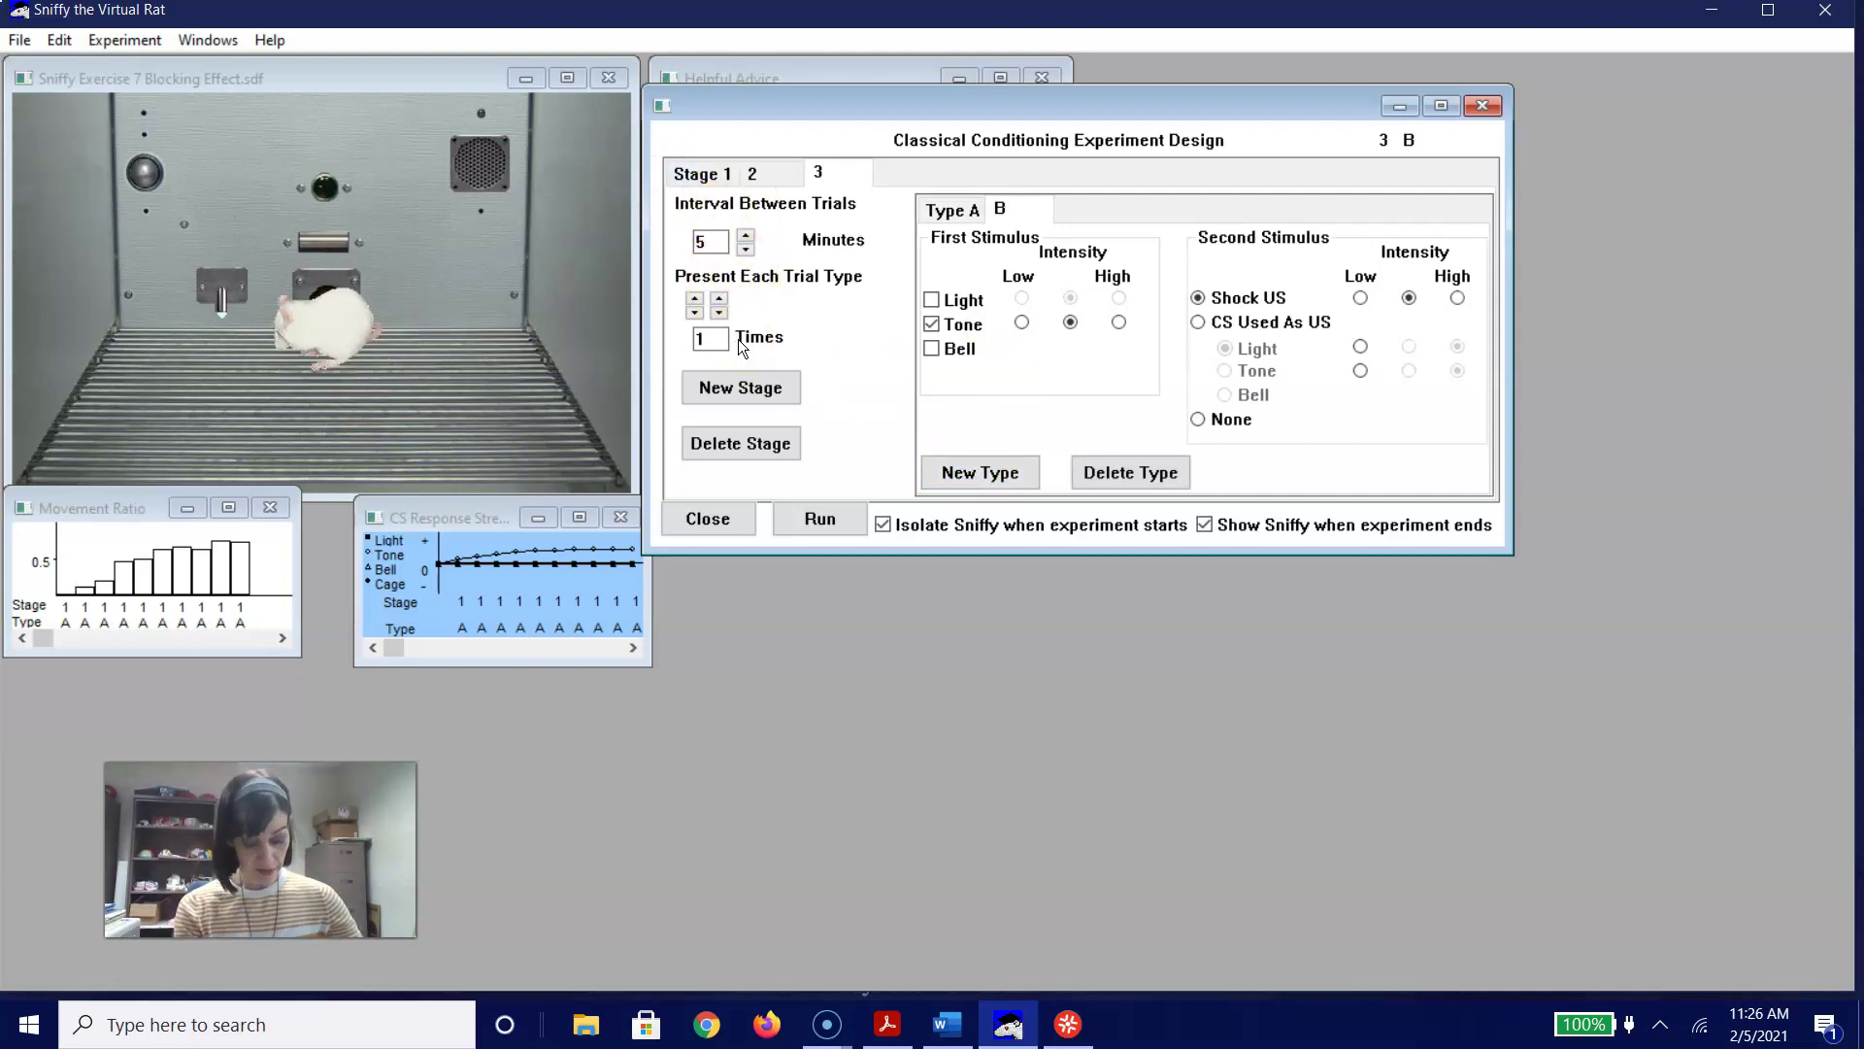
click(947, 210)
click(999, 209)
click(949, 208)
click(1042, 222)
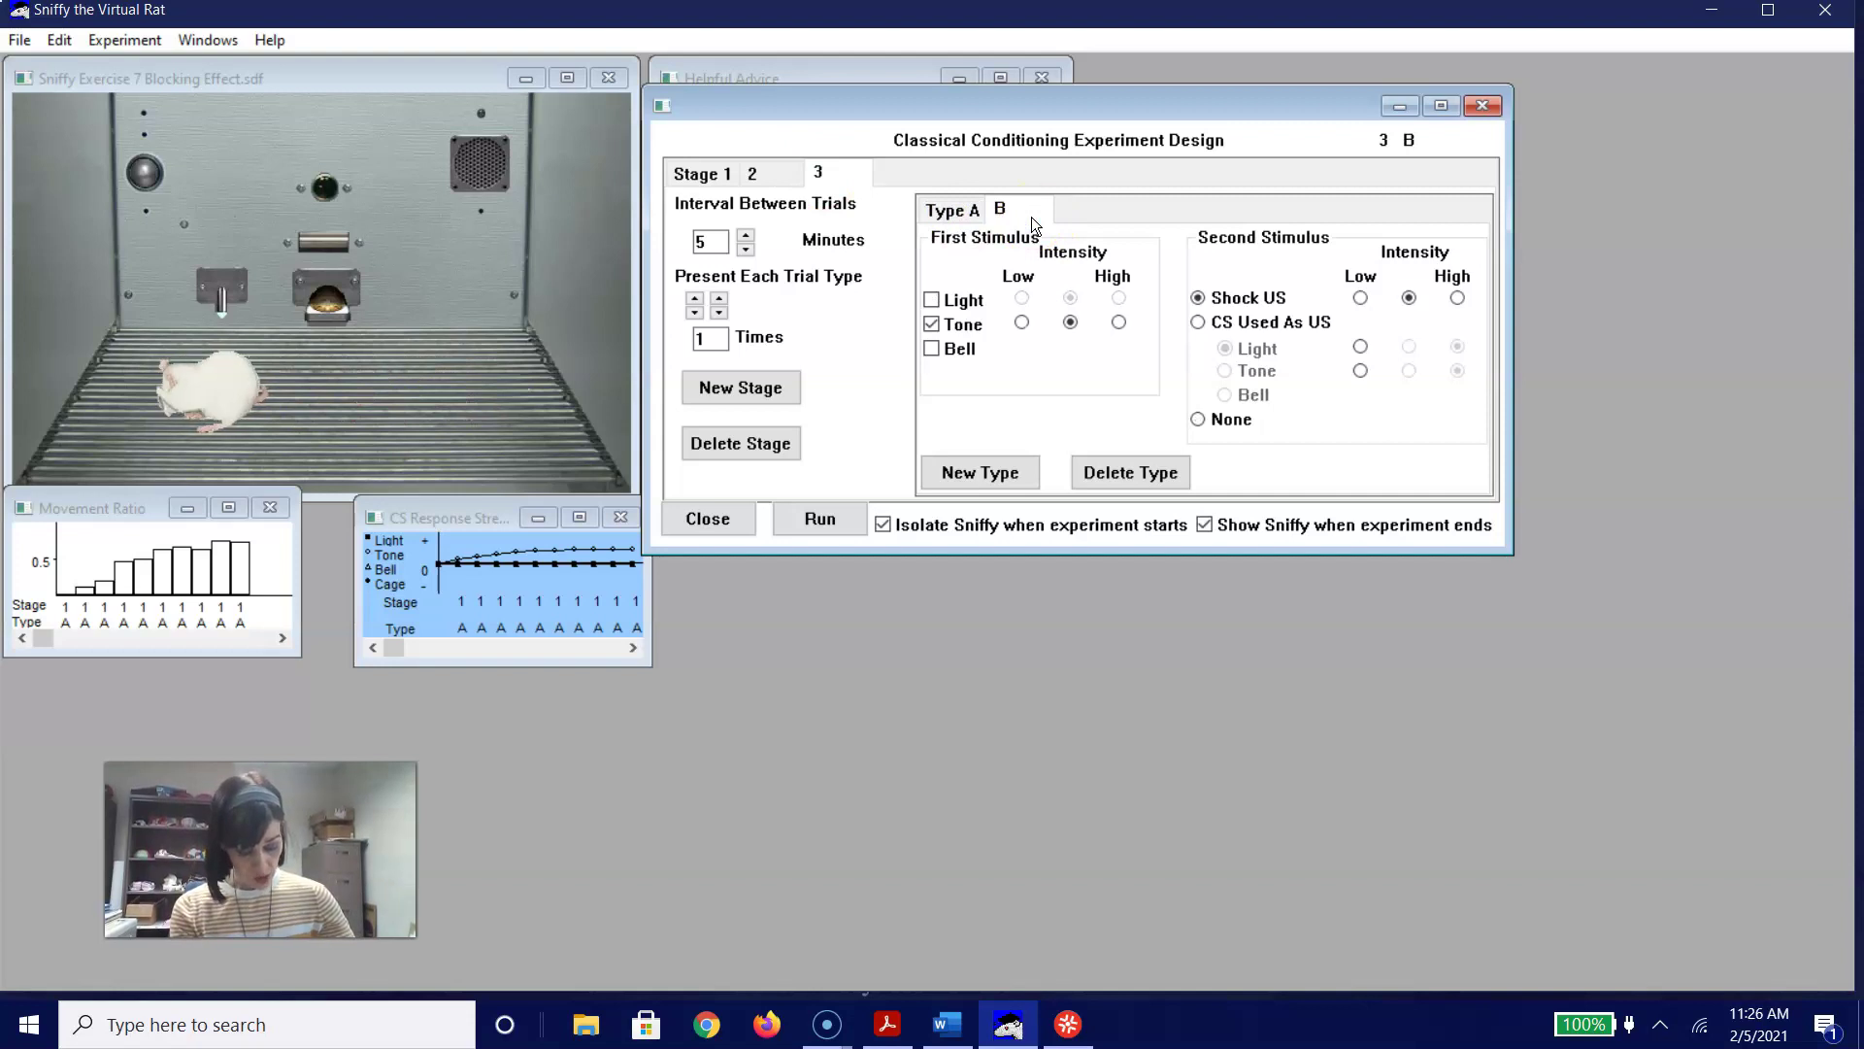
click(1202, 418)
click(969, 211)
click(1028, 214)
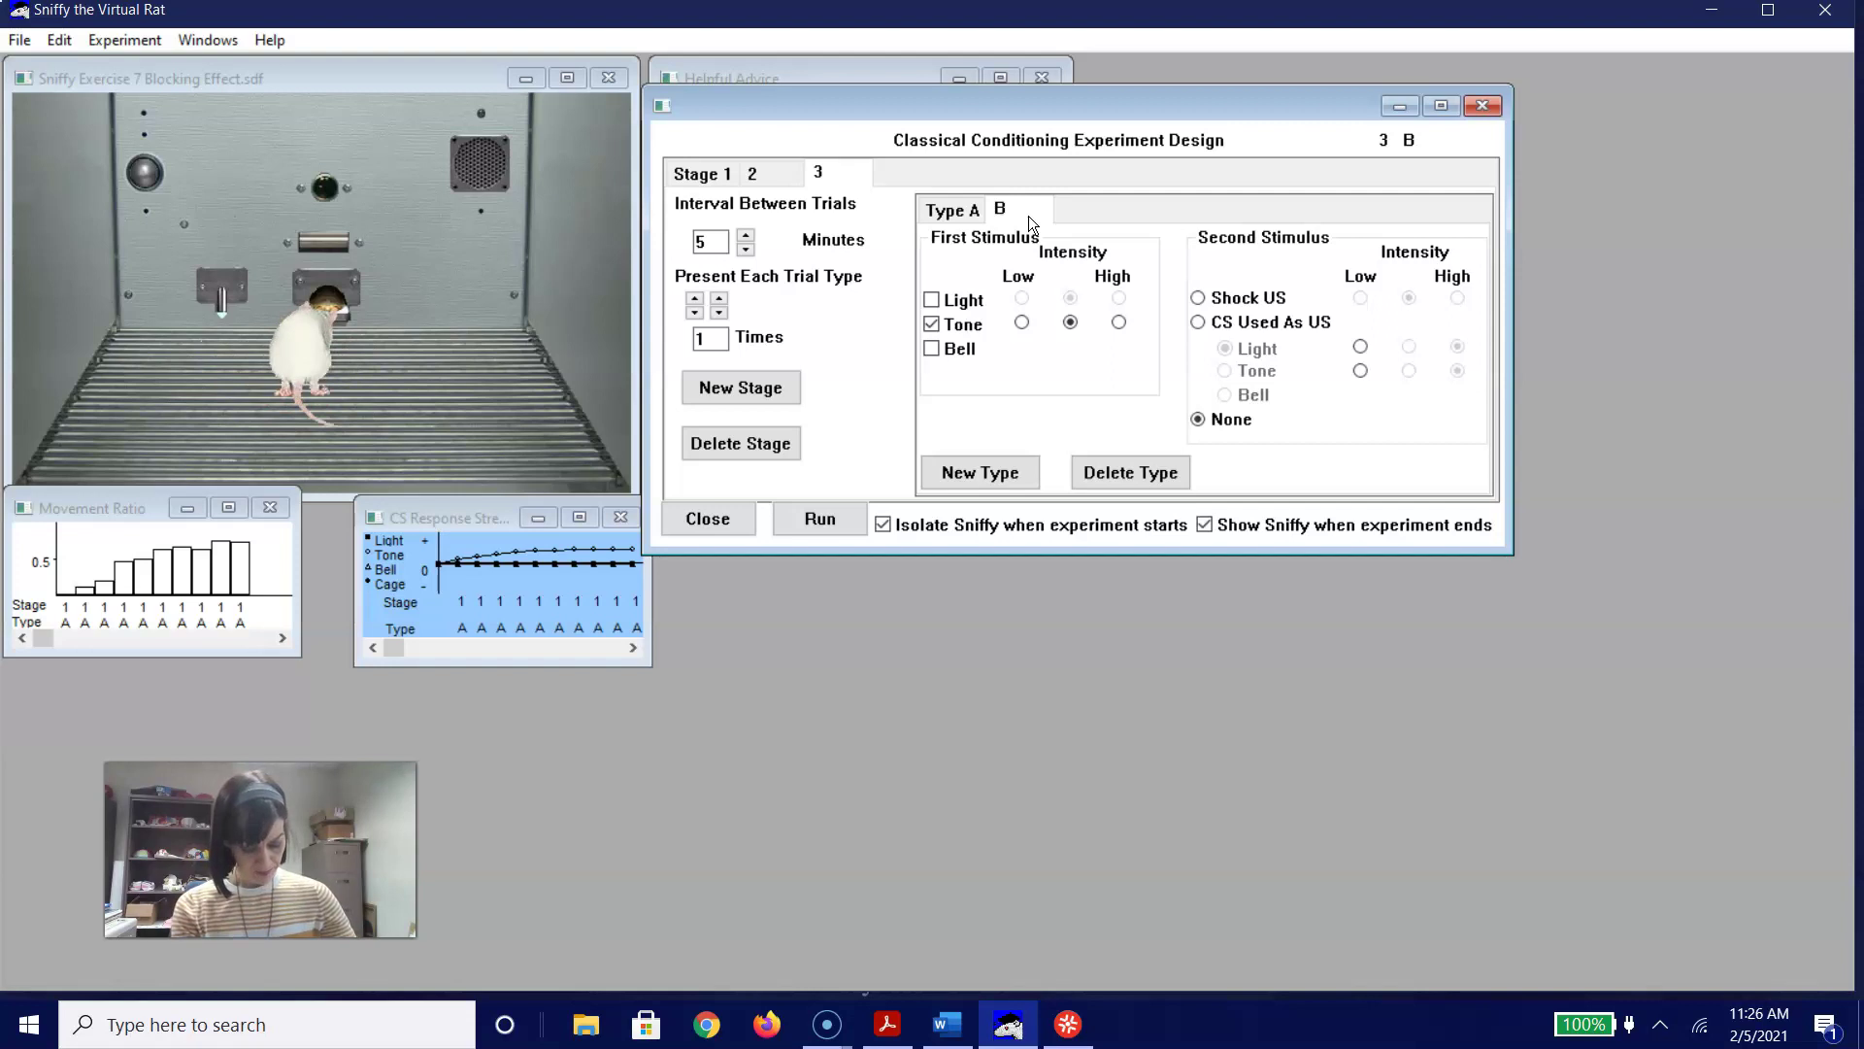
click(825, 524)
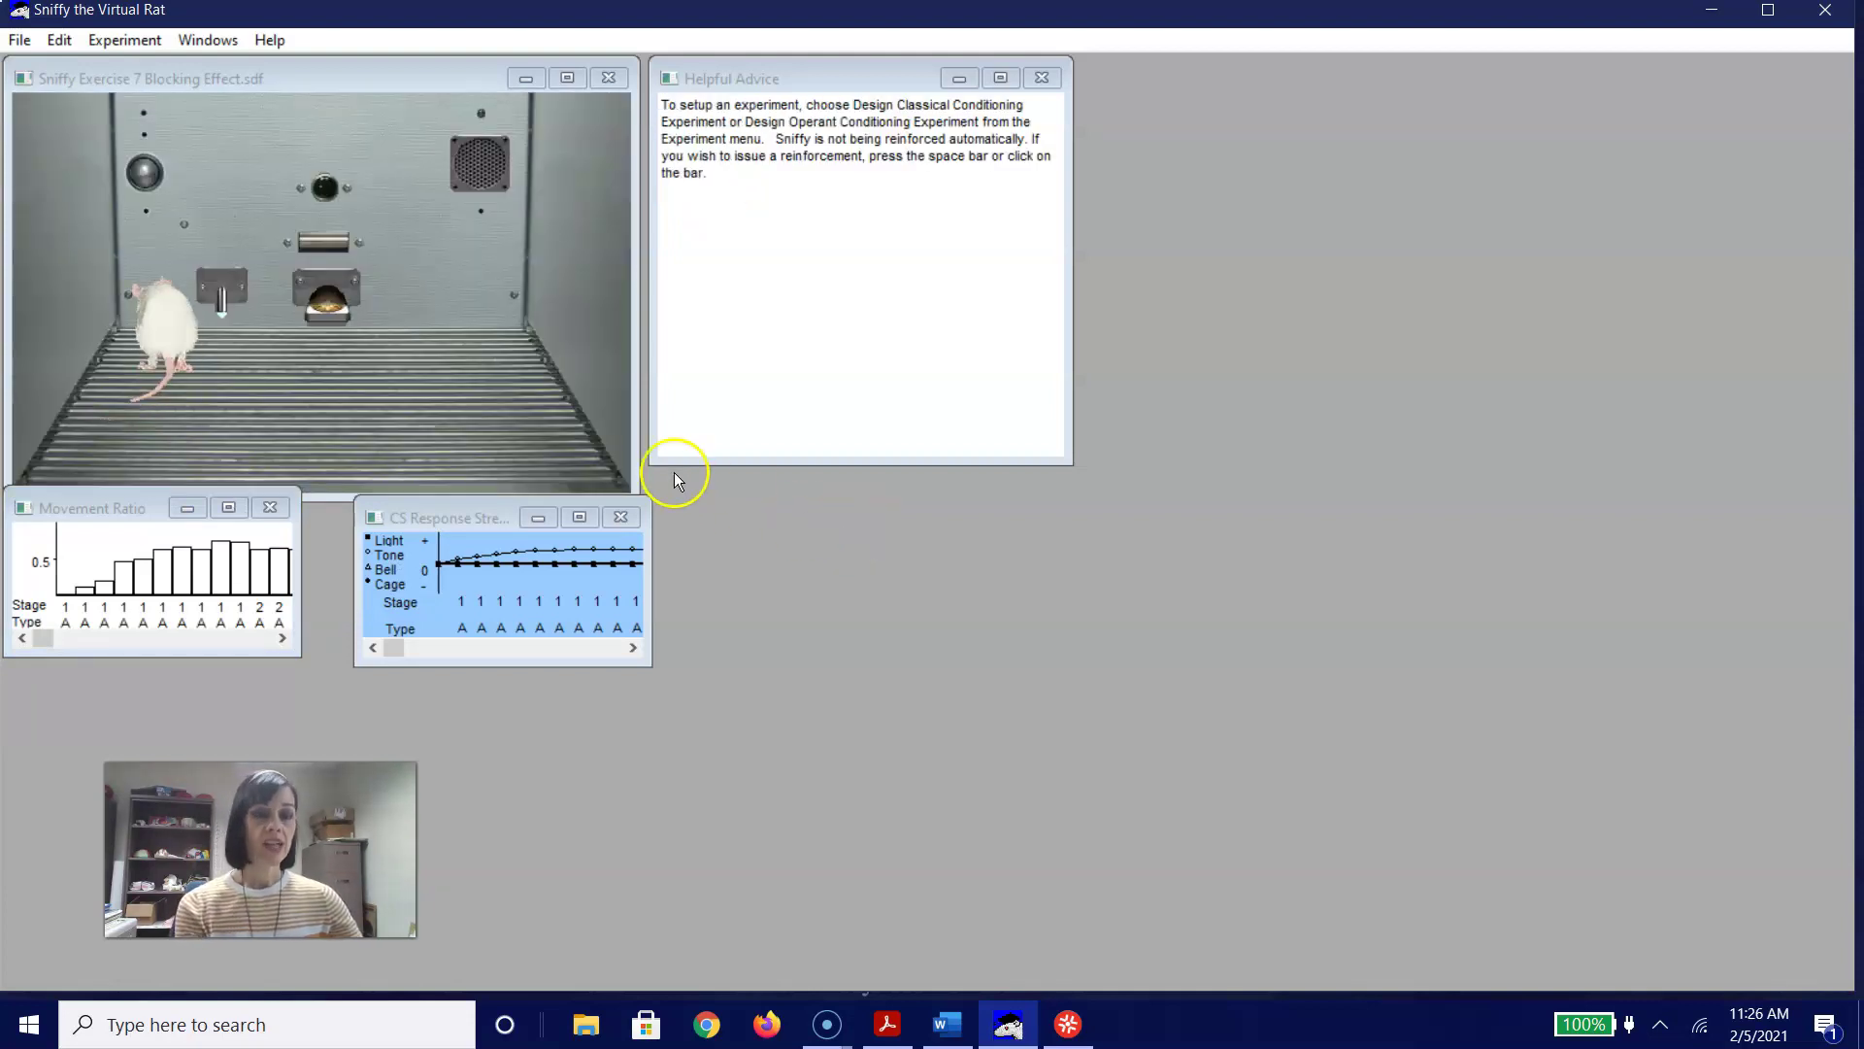
- Enlarge the Movement Ratio graph to examine the responses across stages 1 to 3, and minimize it
click(235, 505)
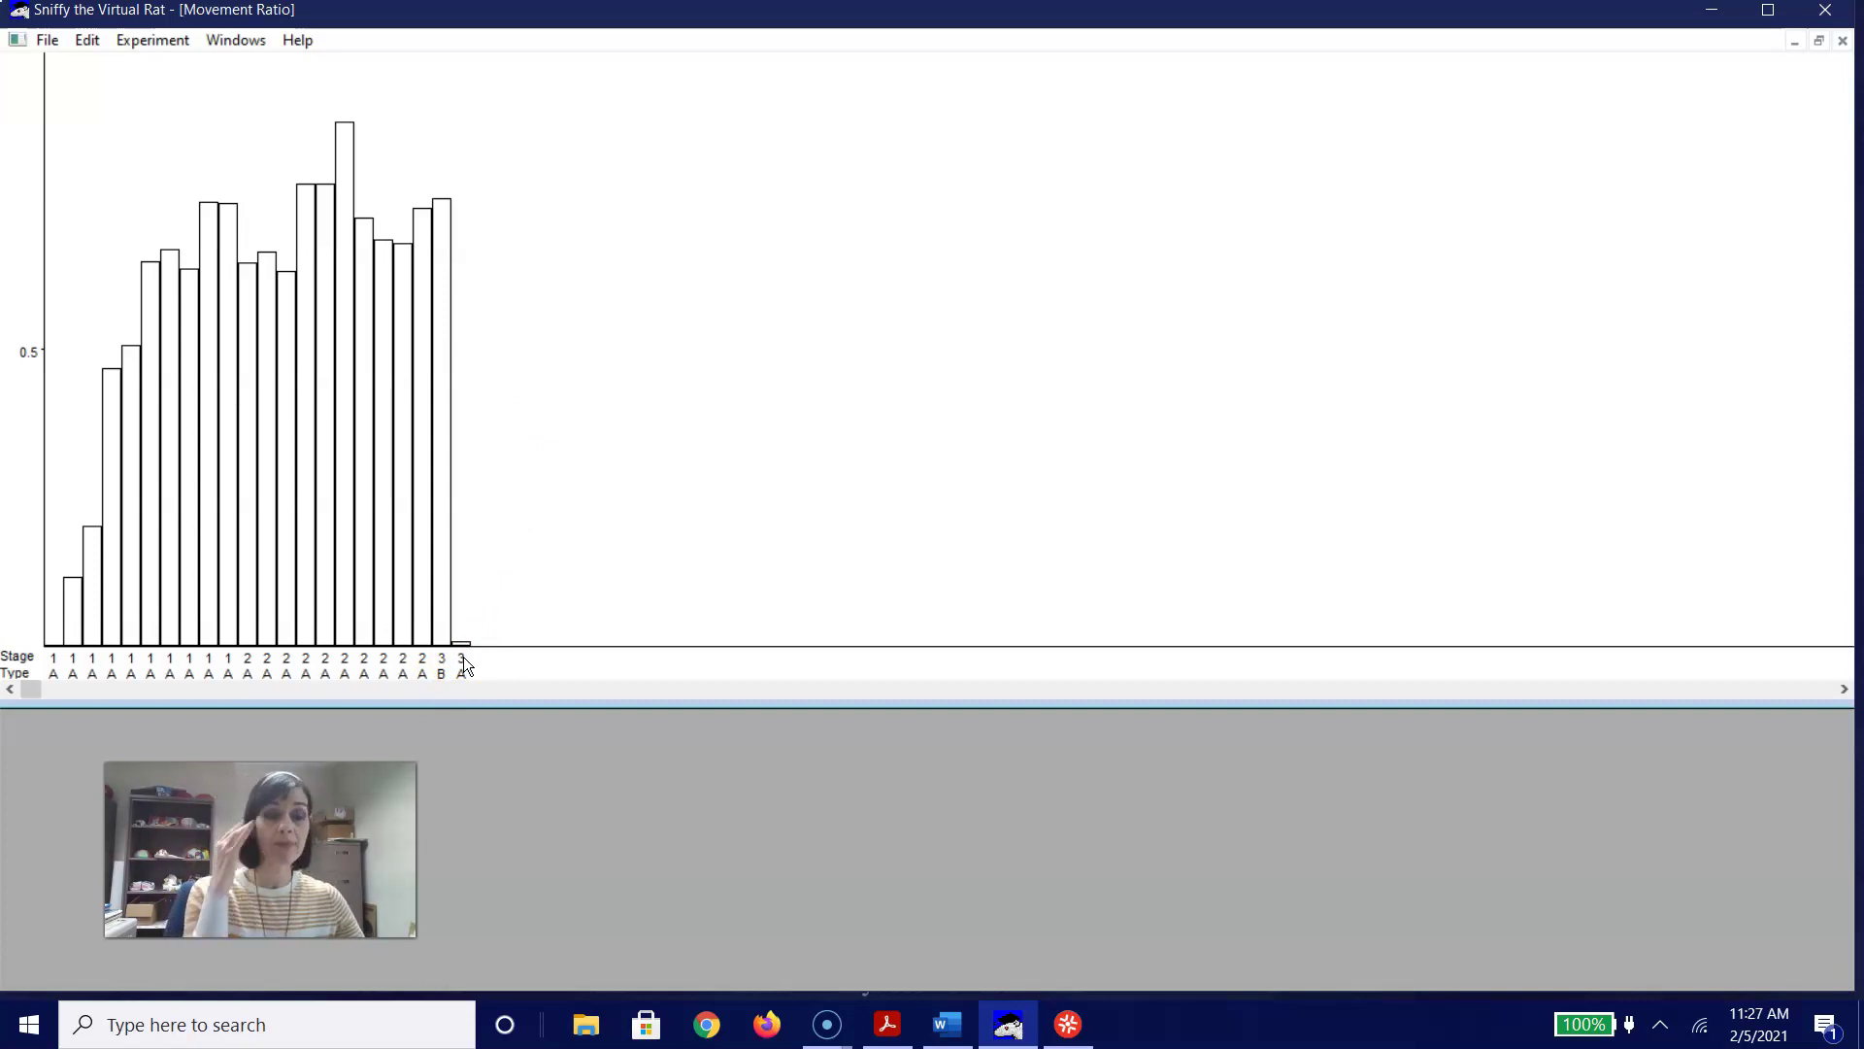
drag(1795, 40, 1445, 37)
click(1794, 41)
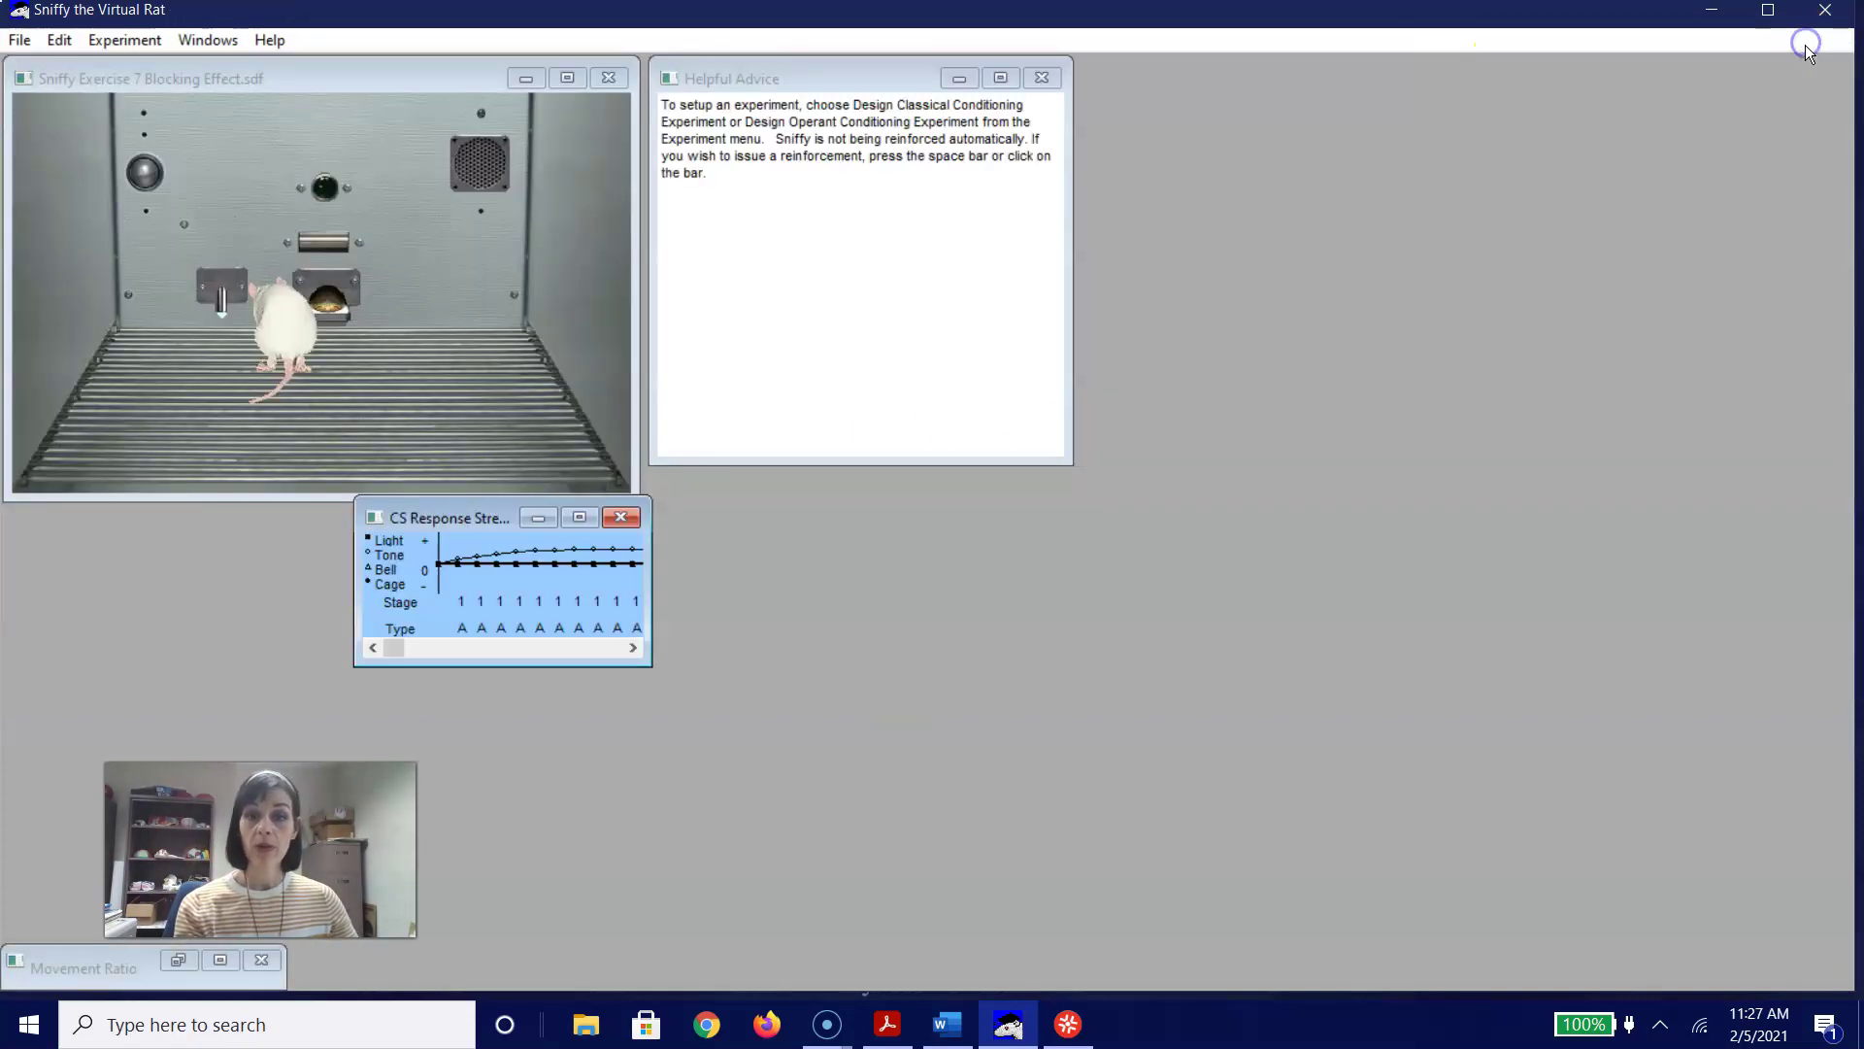
- Enlarge the CS Response Strength graph to examine the light and tone curves, and restore the minimized Movement Ratio graph
click(604, 518)
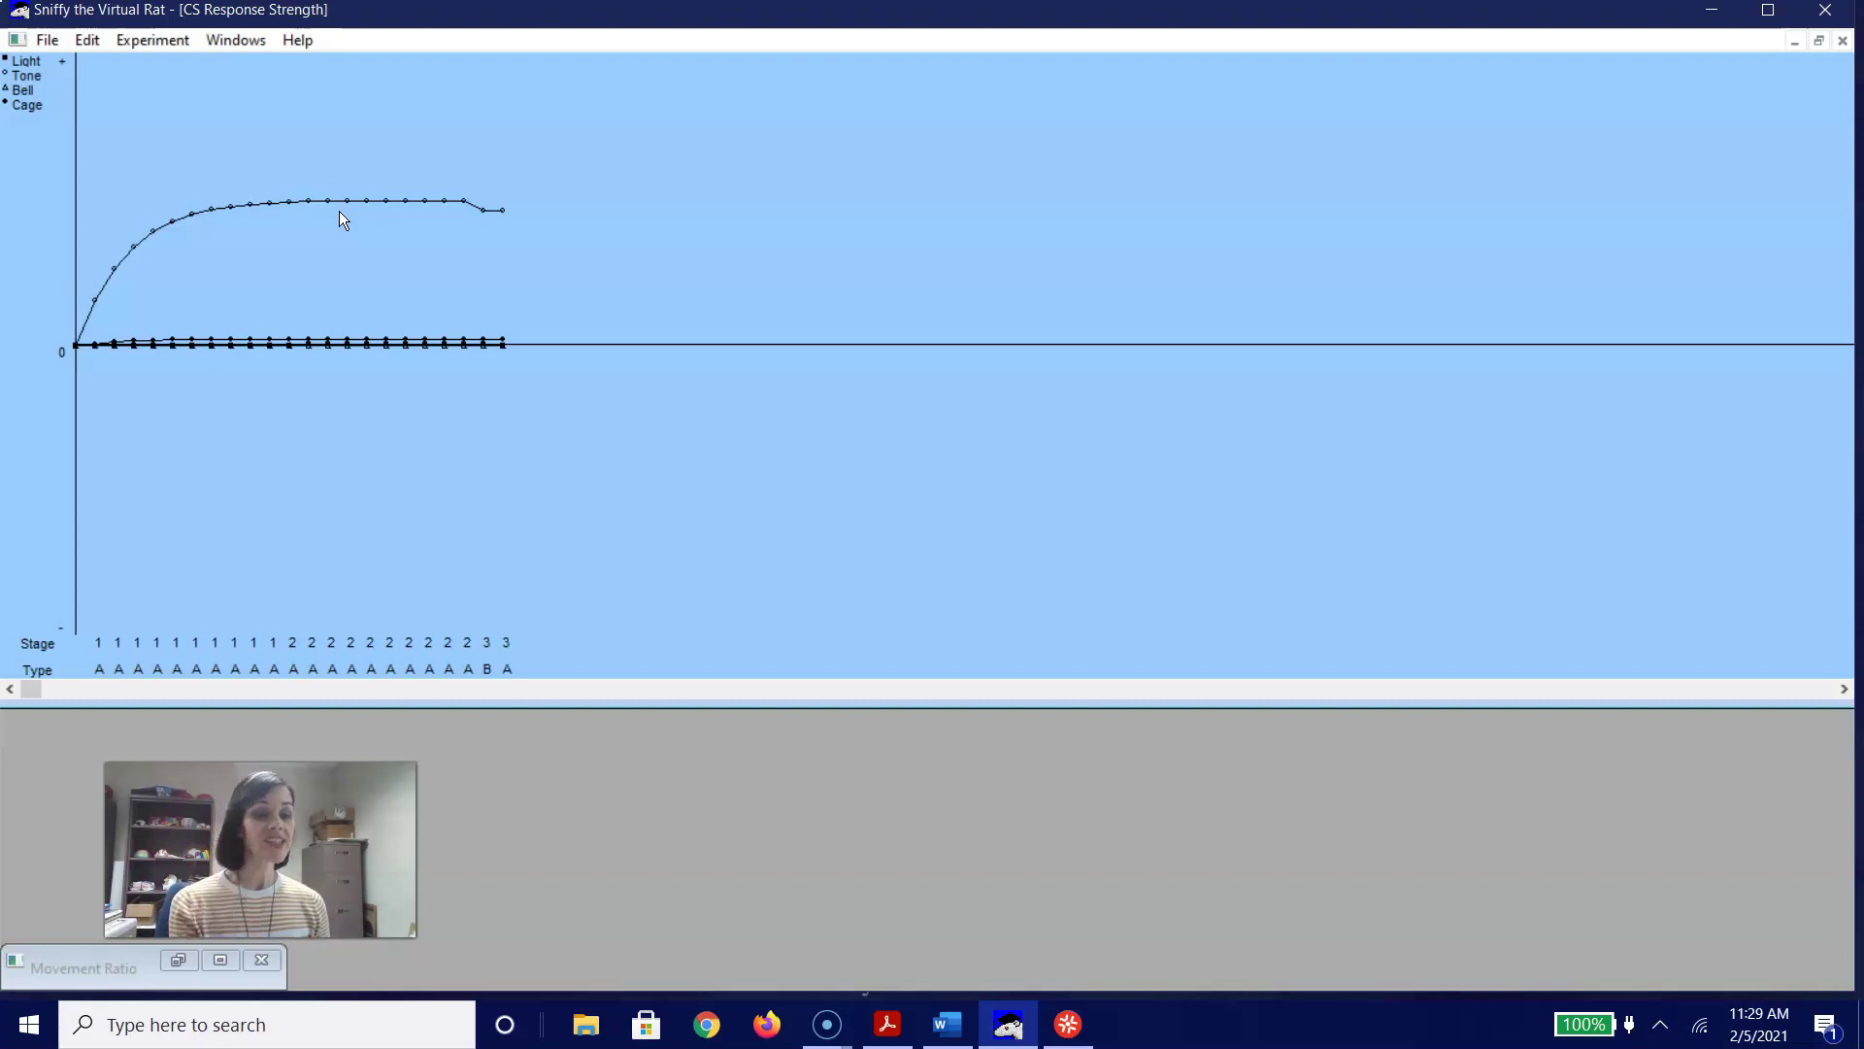
click(114, 98)
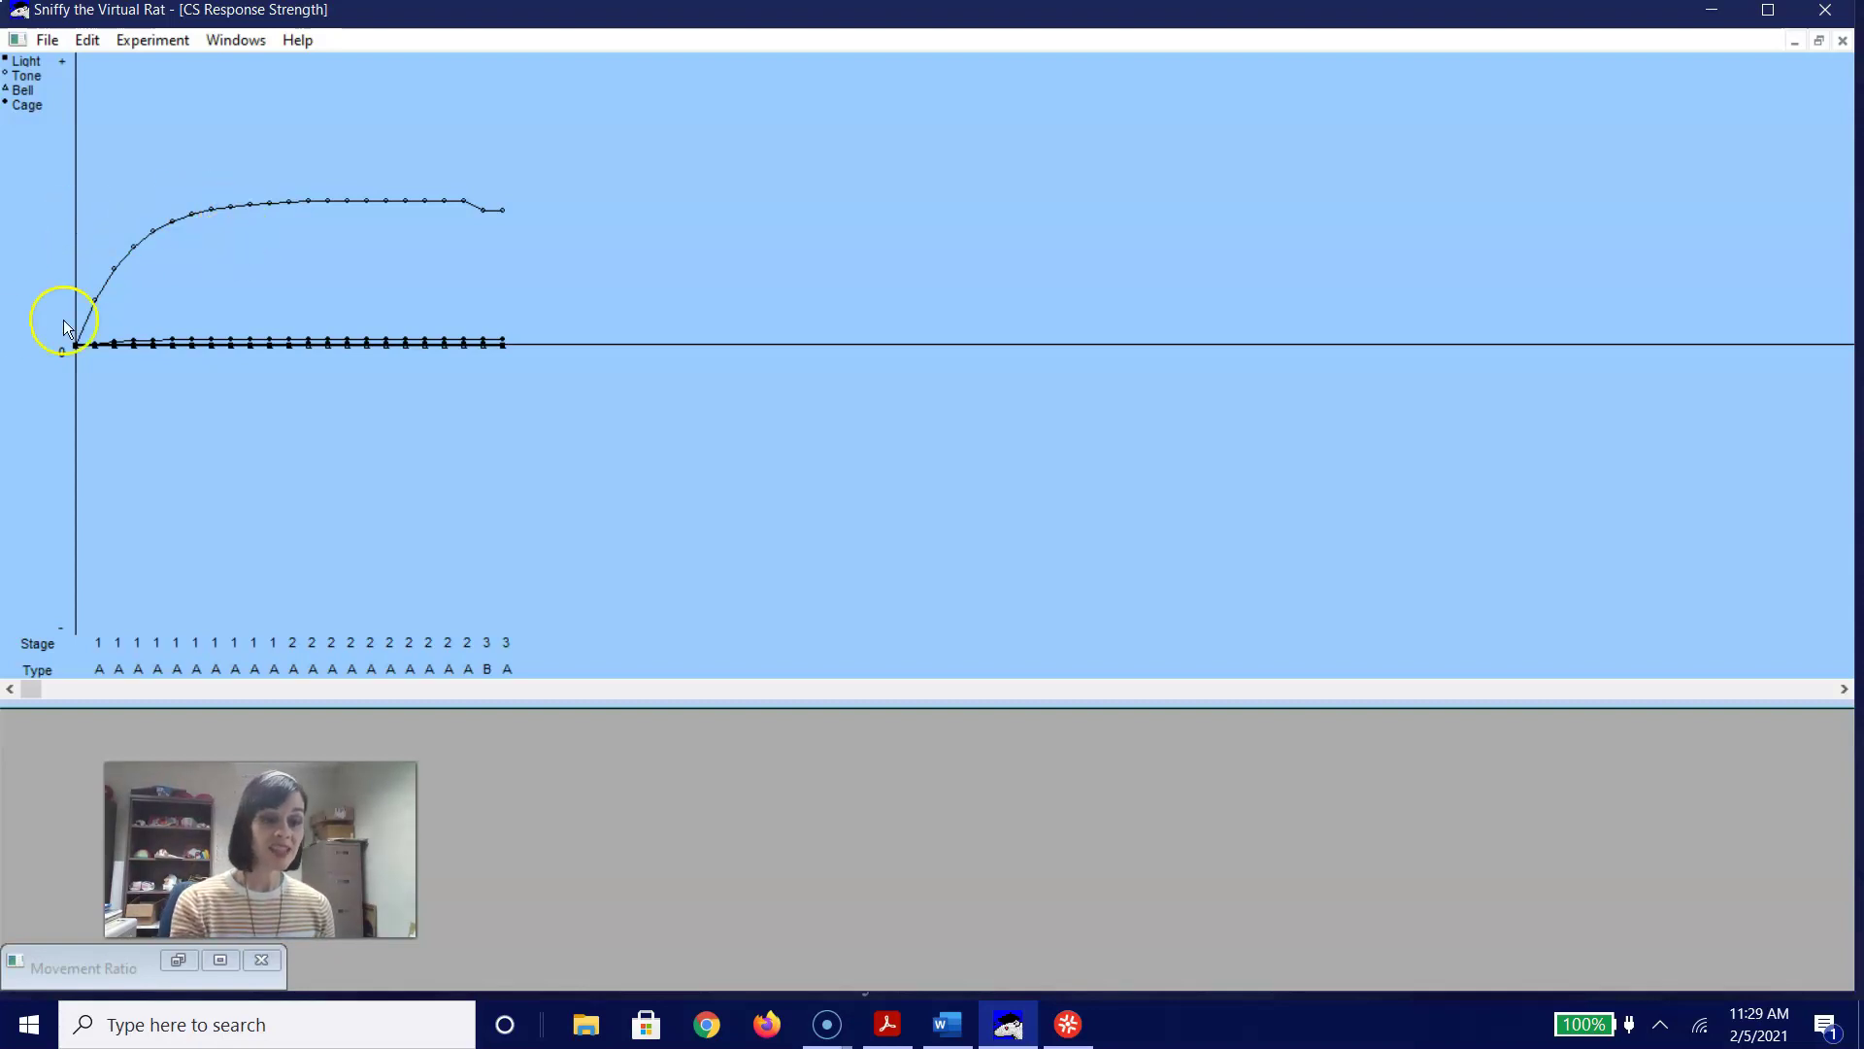
click(179, 959)
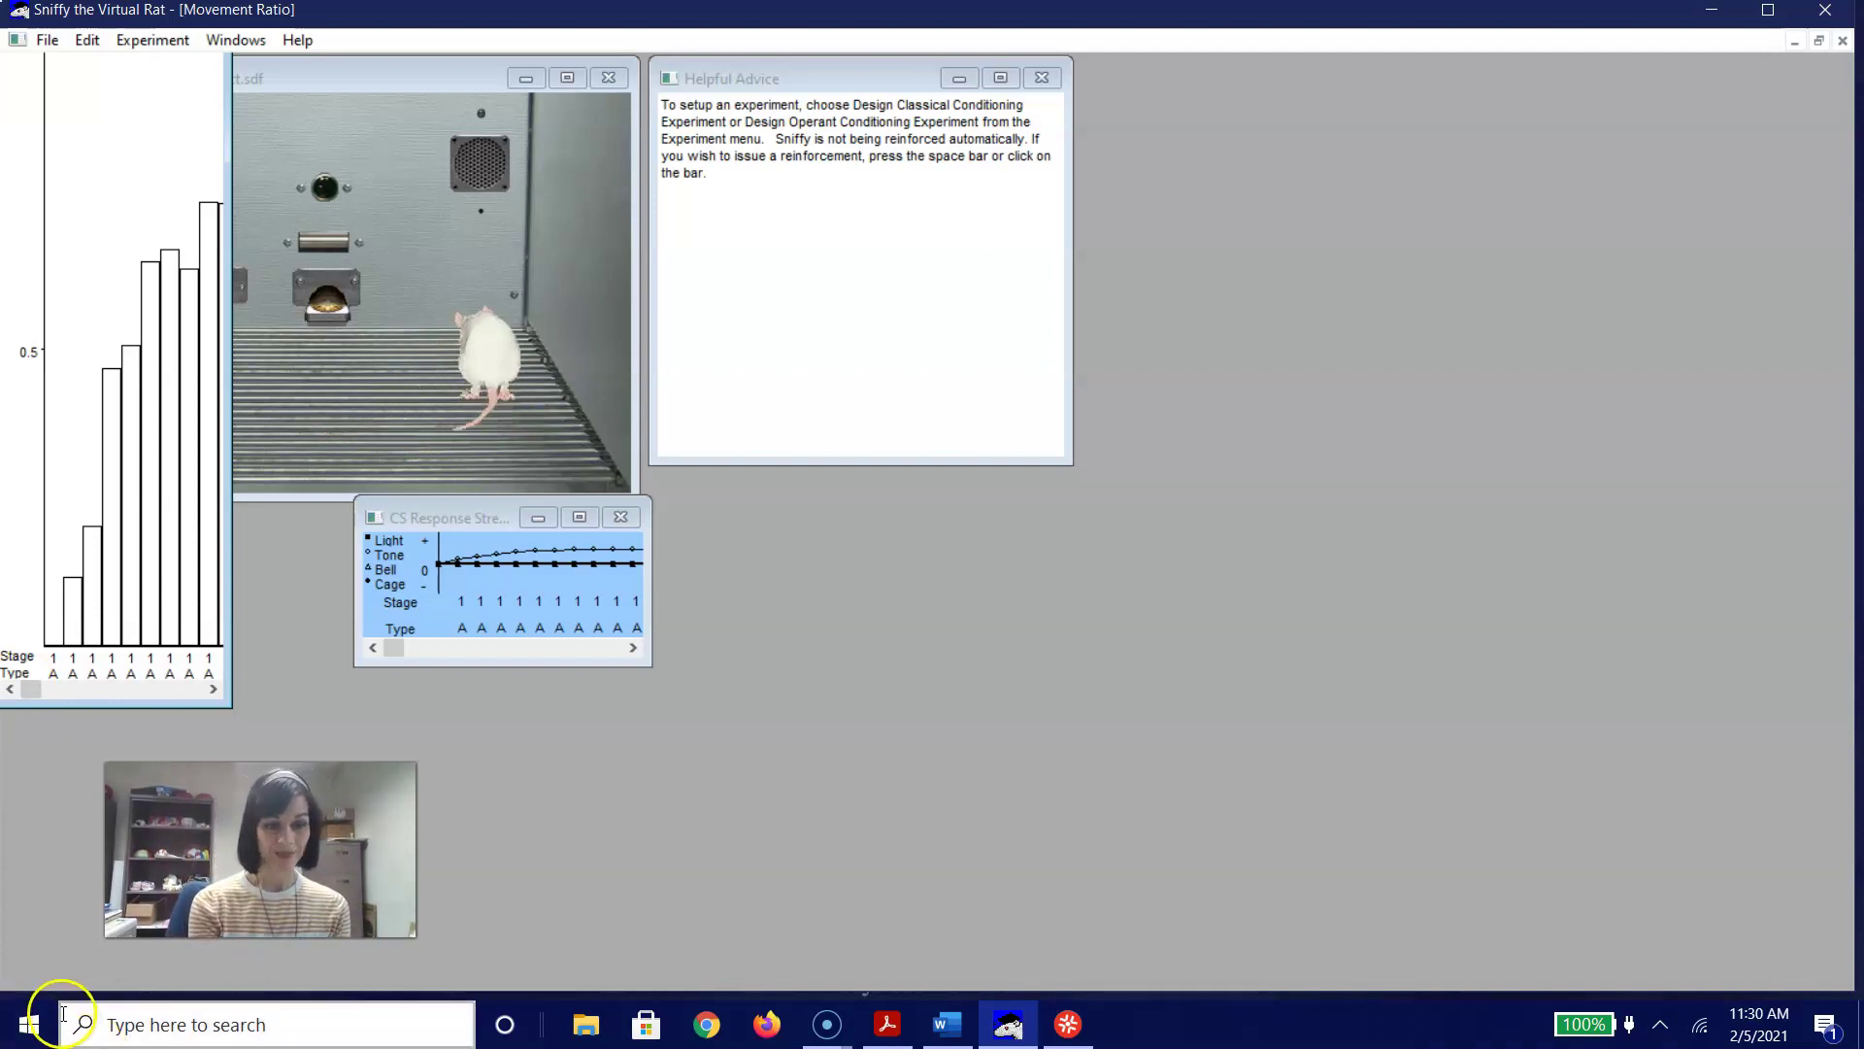
click(827, 1025)
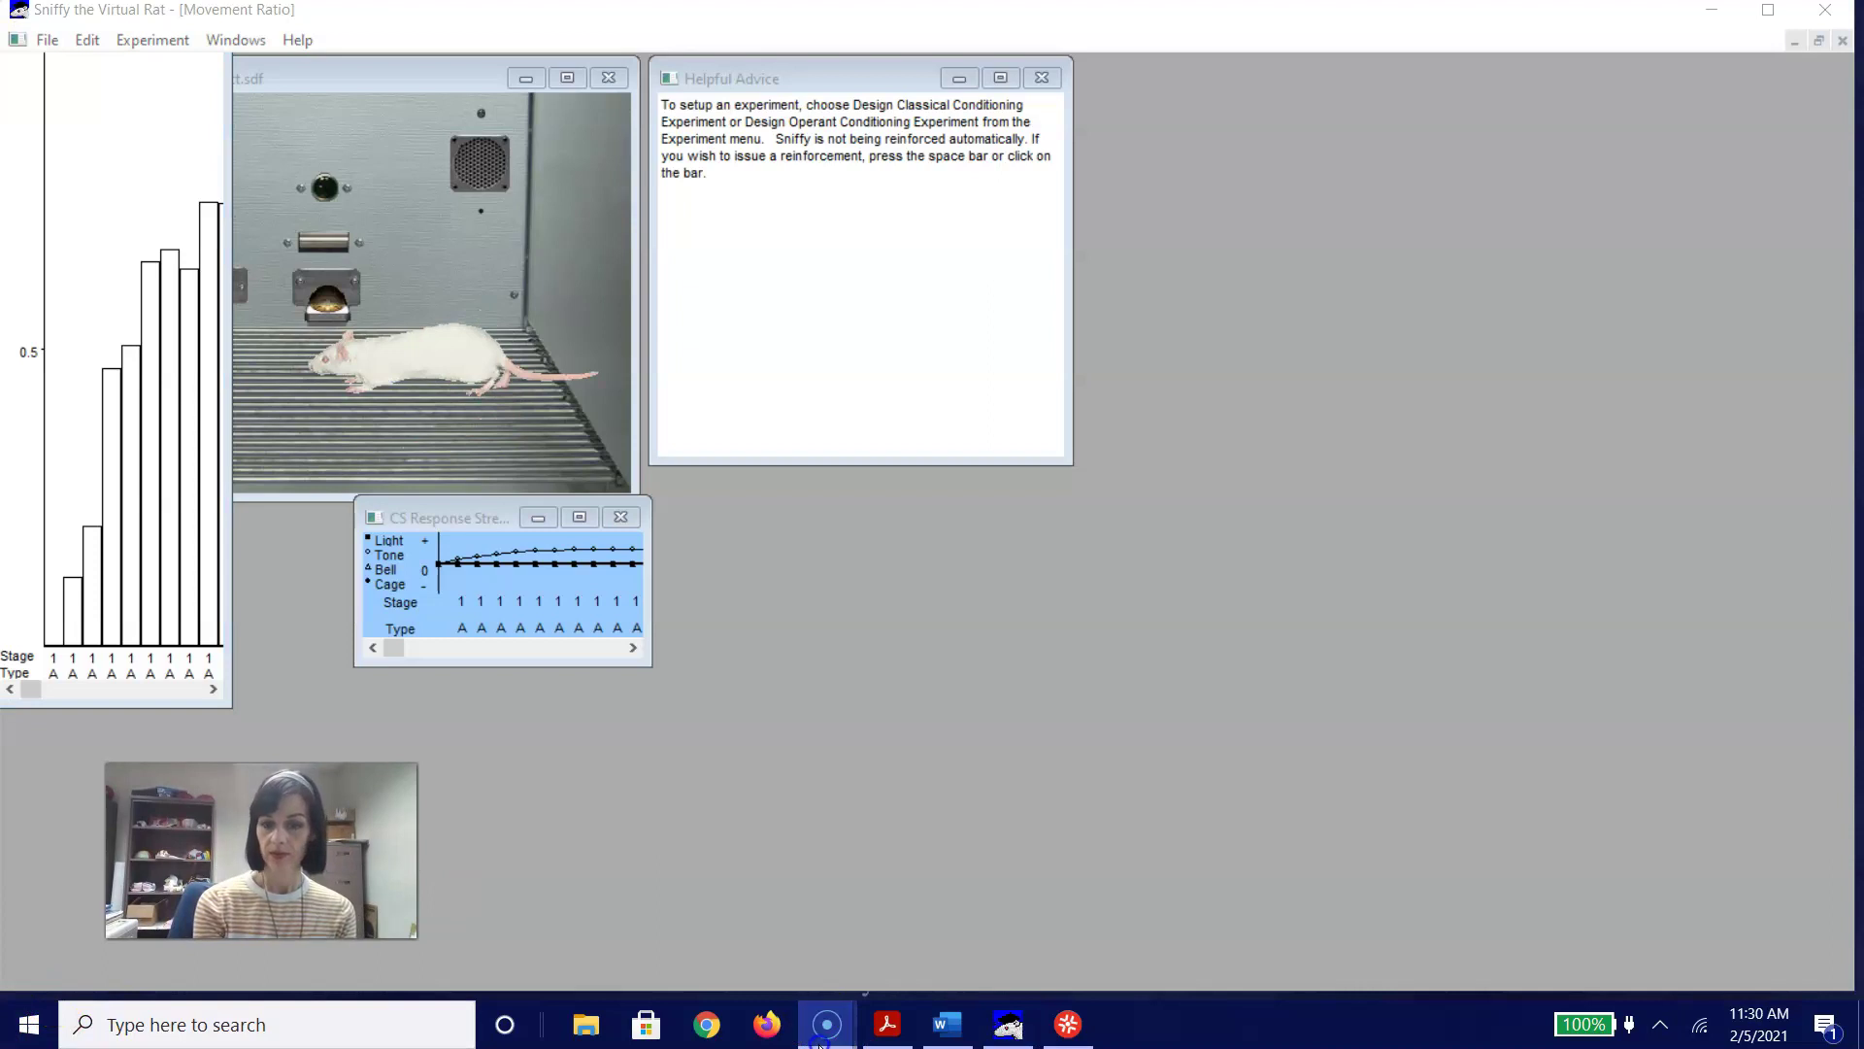
mouse_move(828, 1025)
click(790, 912)
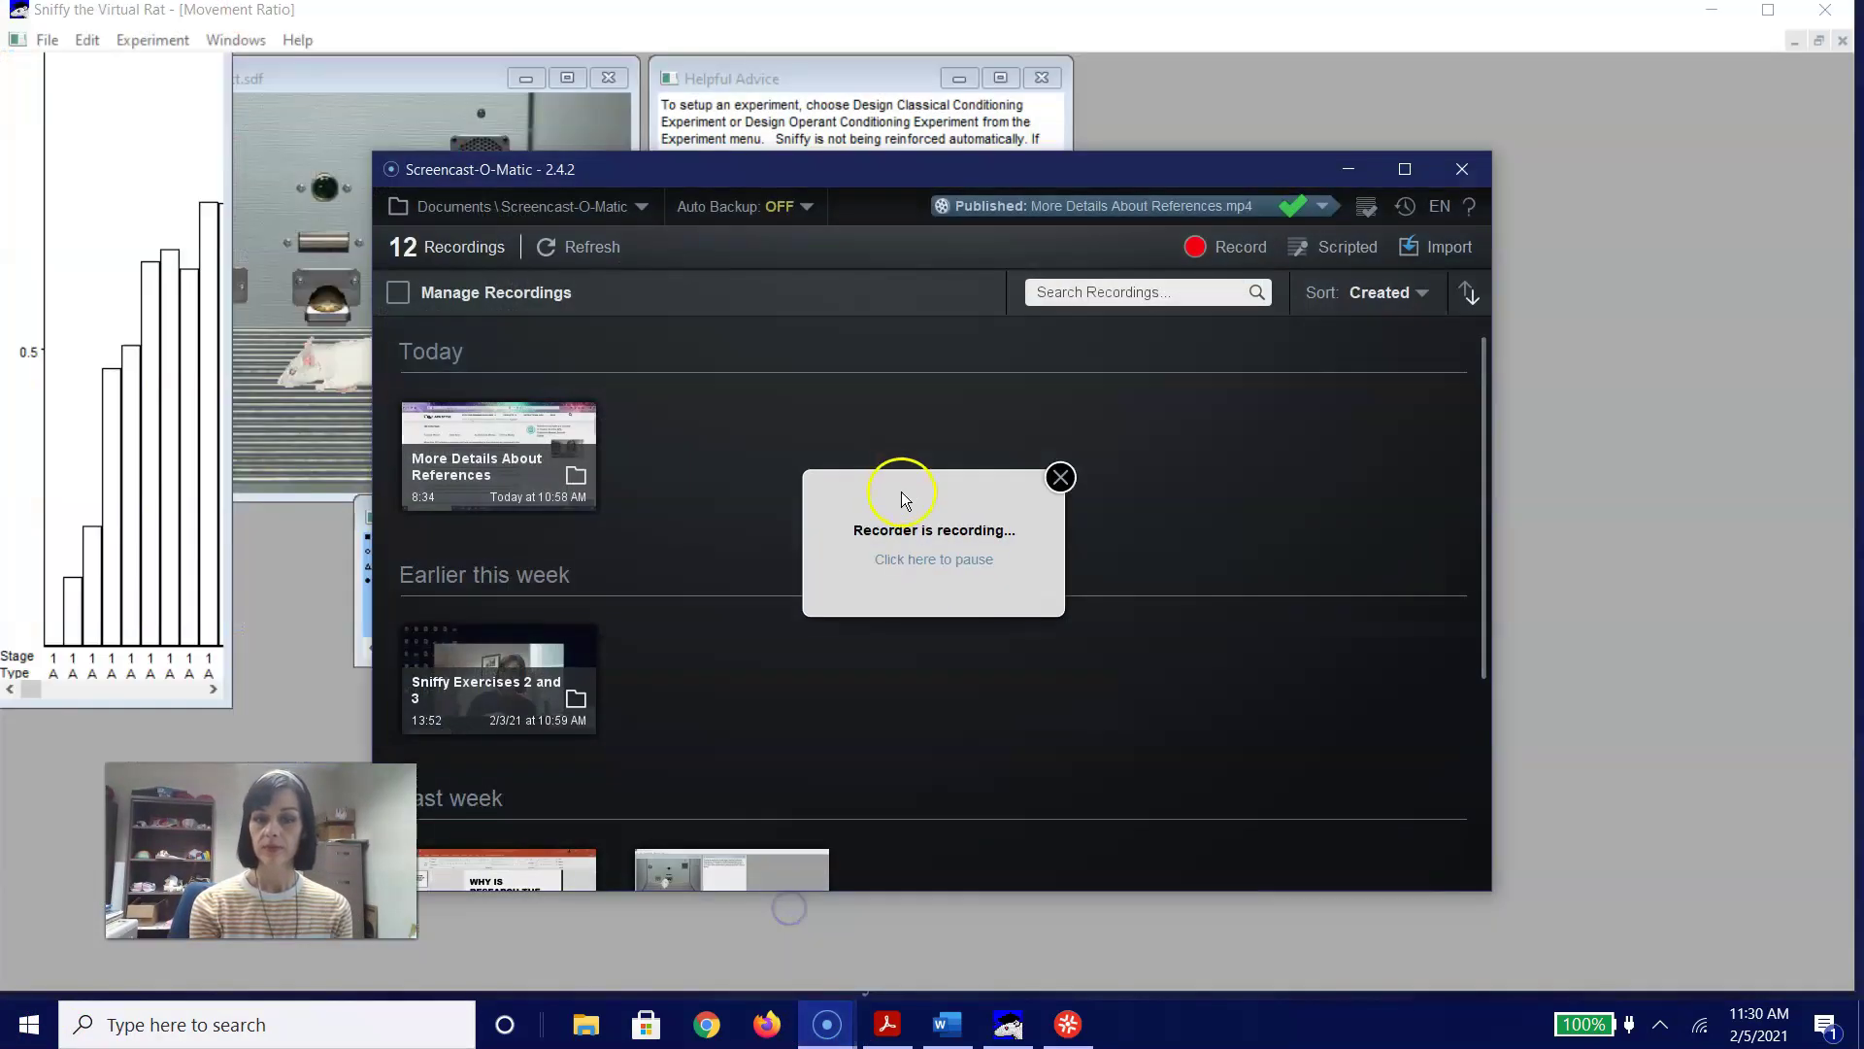